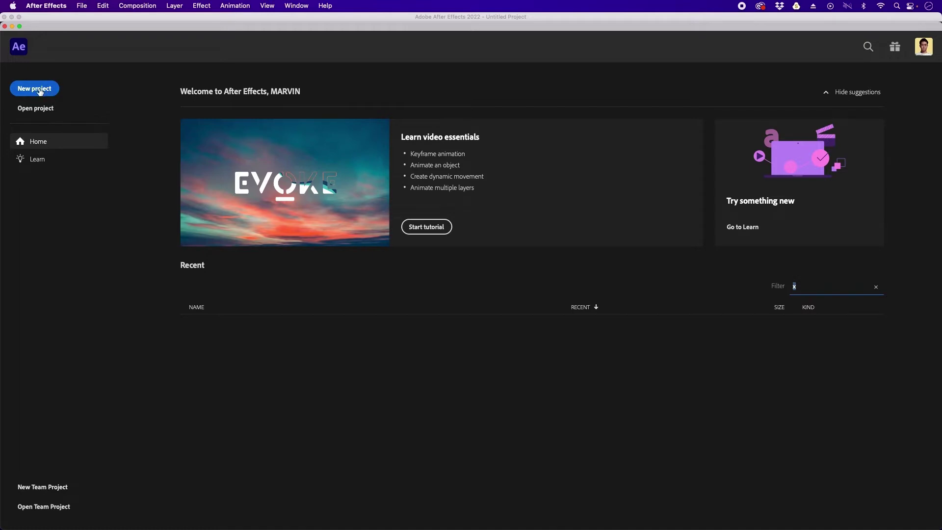
Start a new project and create a composition using the HDTV 1080 29.97 preset.
{"action": "left_click", "coordinate": [40, 92]}
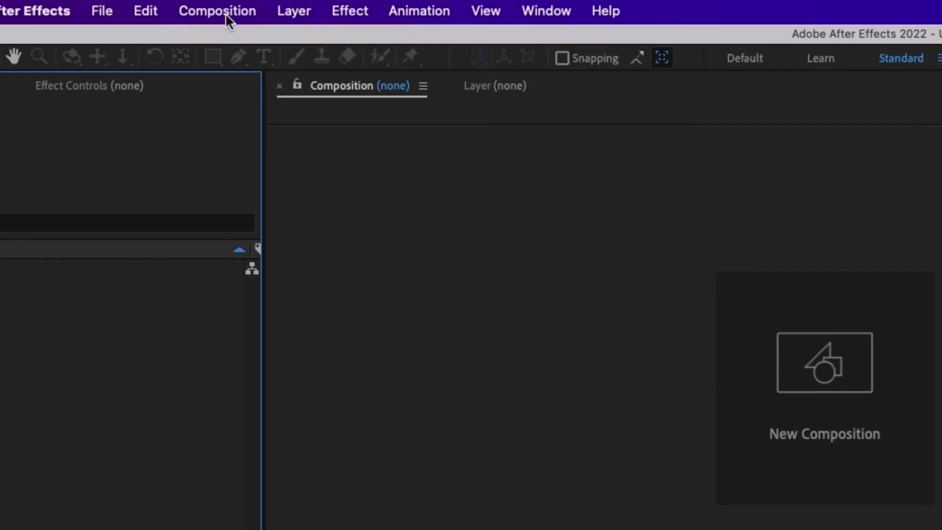
{"action": "left_click", "coordinate": [223, 15]}
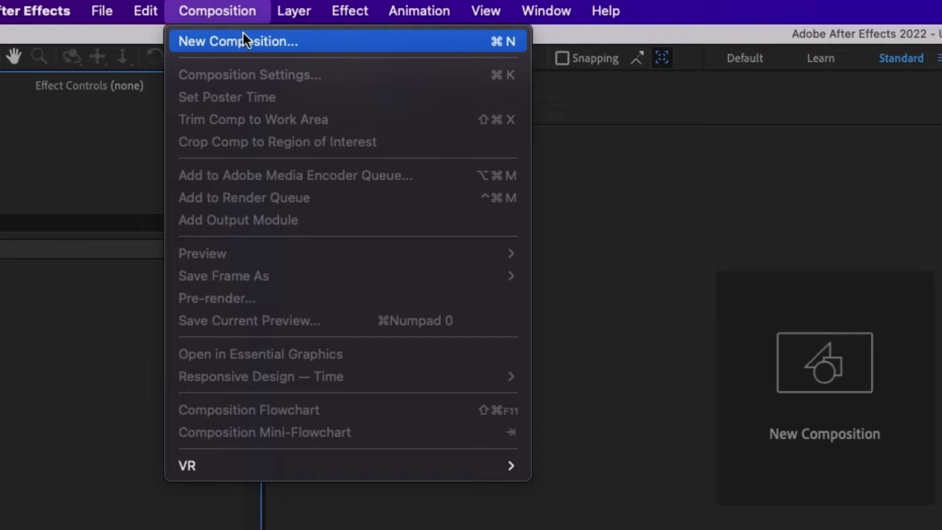
{"action": "left_click", "coordinate": [790, 37]}
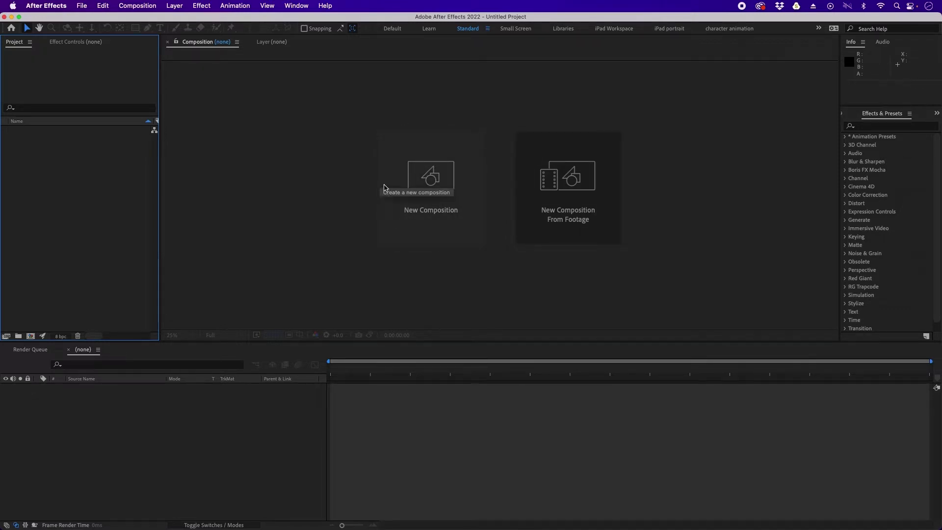
{"action": "left_click", "coordinate": [146, 6]}
{"action": "left_click", "coordinate": [147, 19]}
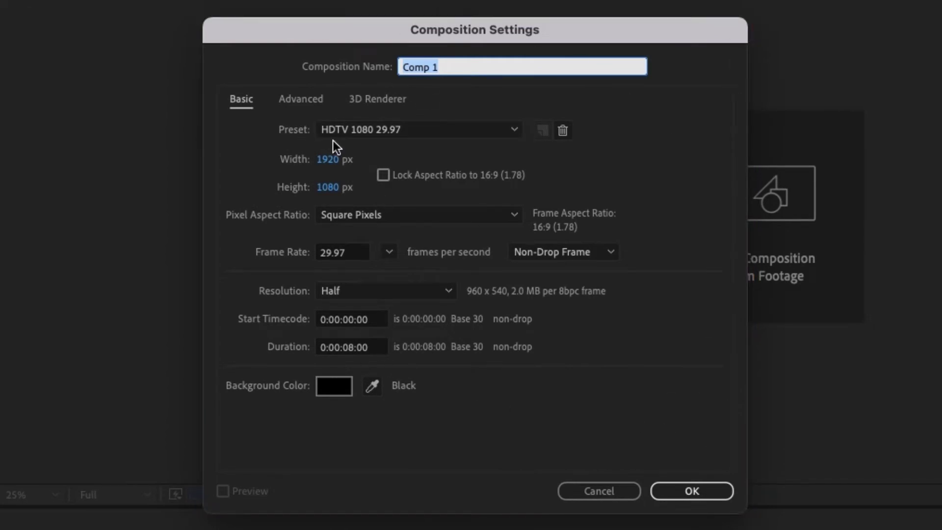
{"action": "left_click", "coordinate": [390, 129]}
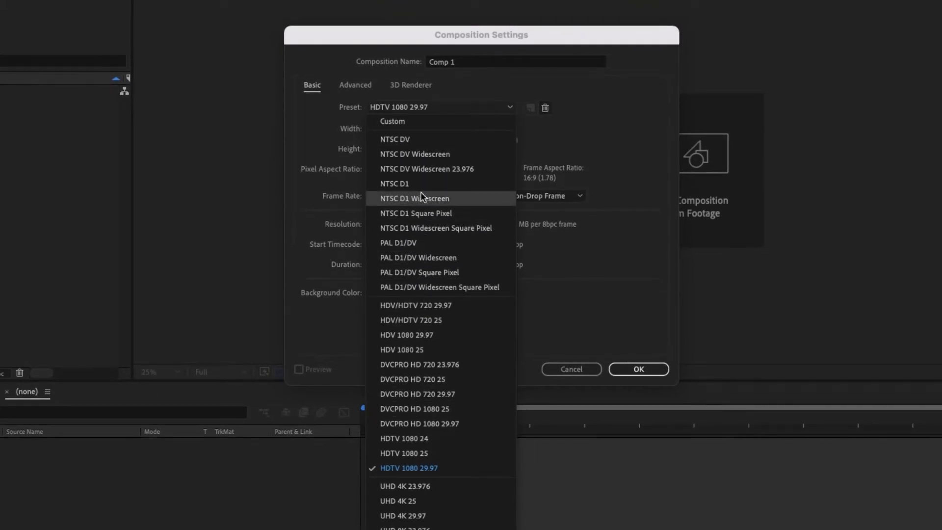
{"action": "left_click", "coordinate": [430, 469]}
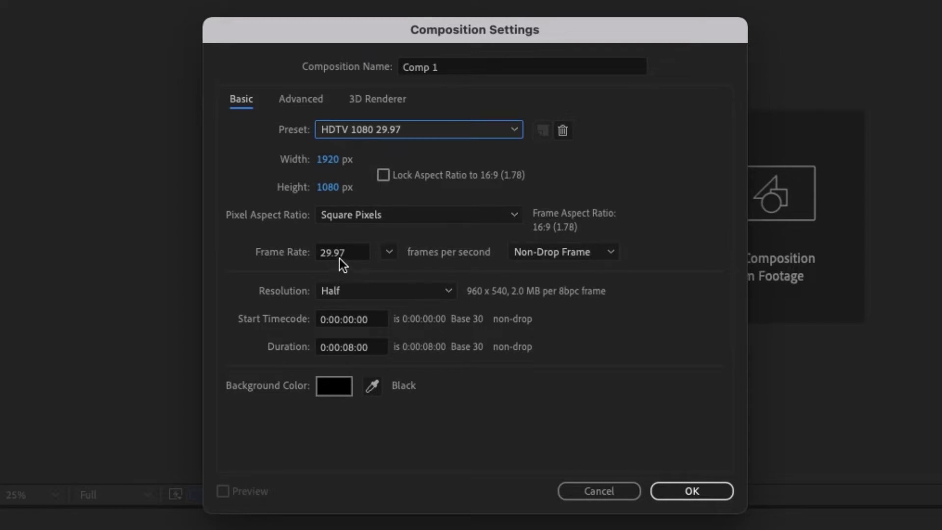
{"action": "left_click", "coordinate": [692, 491]}
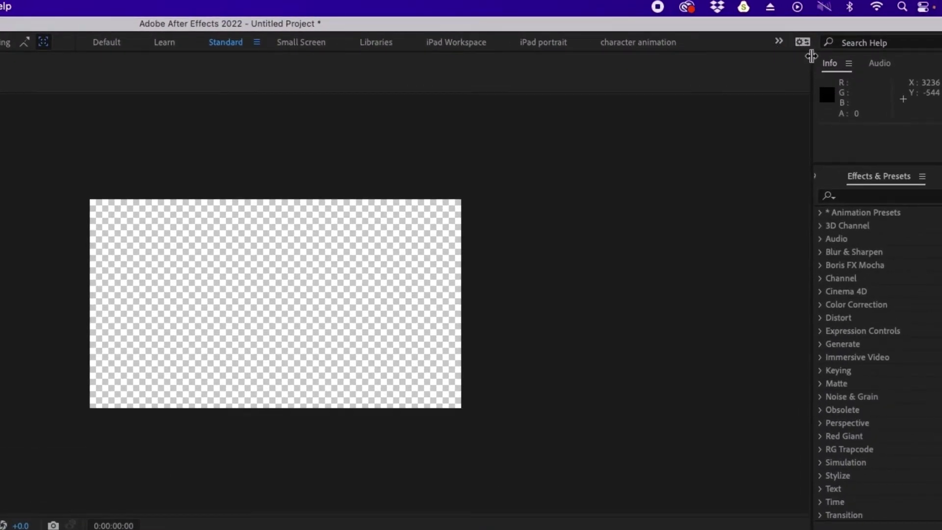
Switch to the Color workspace and return to the Standard workspace.
{"action": "left_click", "coordinate": [778, 44]}
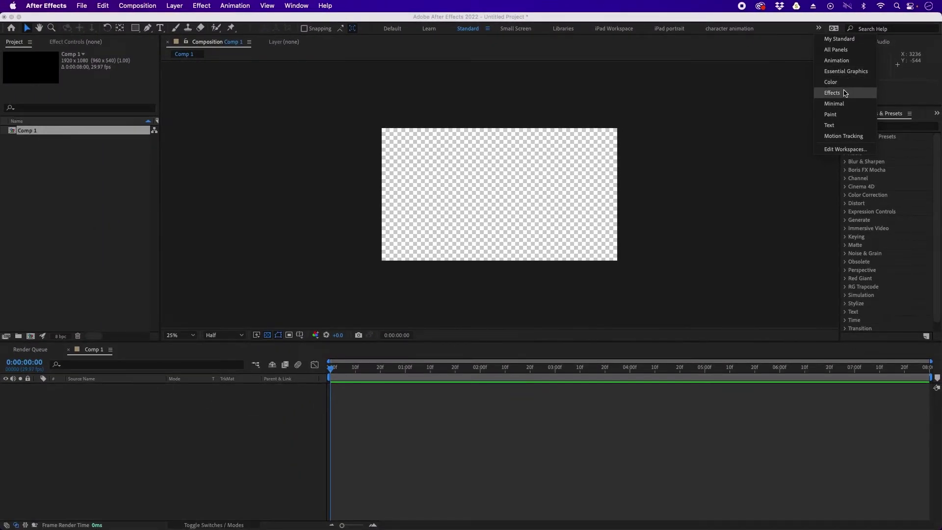
{"action": "left_click", "coordinate": [836, 84]}
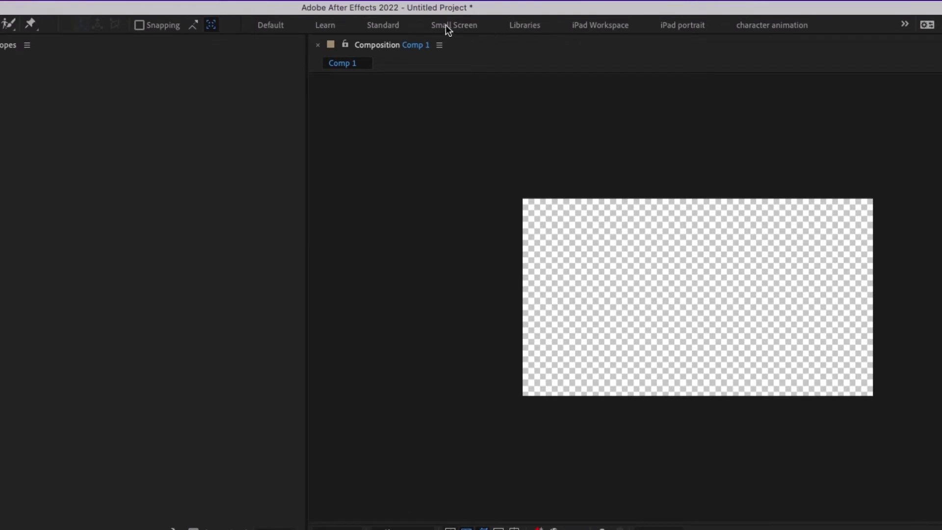
{"action": "left_click", "coordinate": [383, 25]}
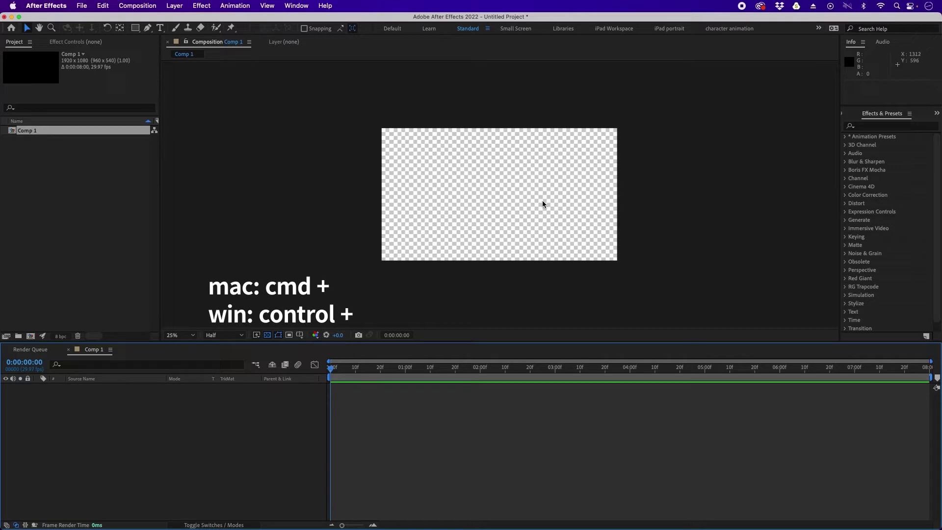
Zoom the composition view in to 100% and back out to 25% to examine the frame.
{"action": "key", "text": "super+equal"}
{"action": "key", "text": "super+equal"}
{"action": "key", "text": "super+equal"}
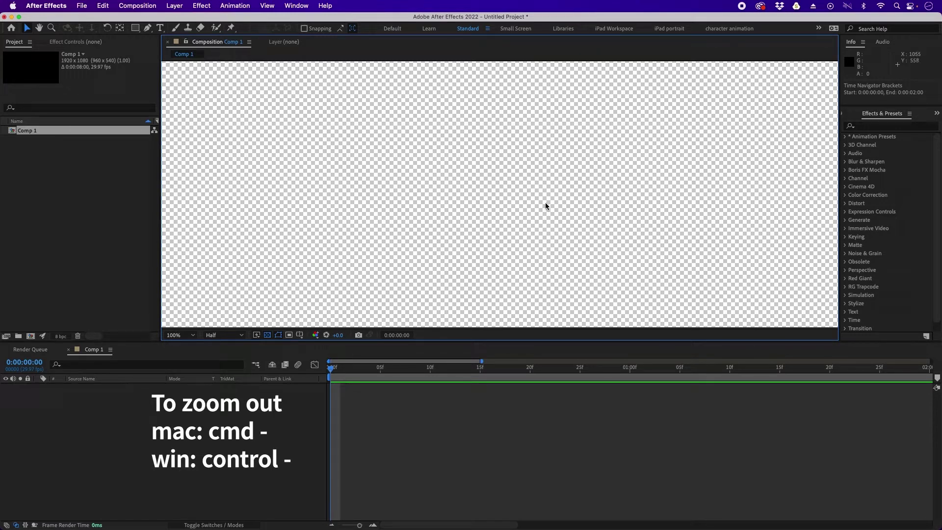
{"action": "key", "text": "super+minus"}
{"action": "key", "text": "super+minus"}
{"action": "key", "text": "super+minus"}
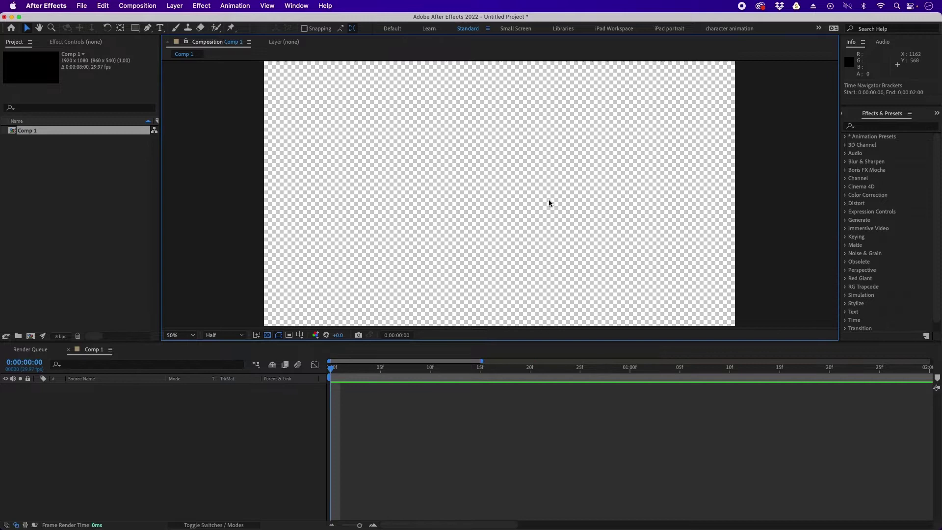
{"action": "key", "text": "super+equal"}
{"action": "key", "text": "super+minus"}
{"action": "key", "text": "super+equal"}
{"action": "key", "text": "super+minus"}
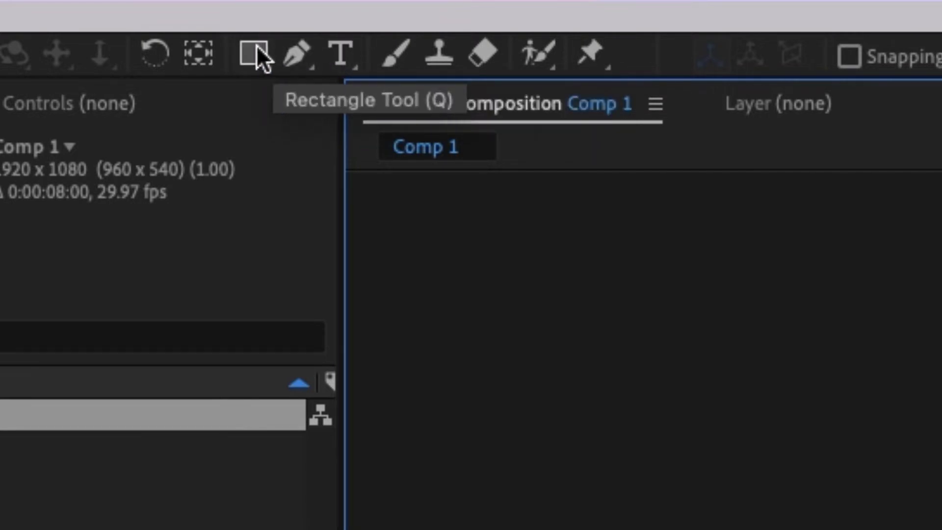
Draw a closed, curved blob in the left half of the frame with the Pen tool and deselect it.
{"action": "left_click", "coordinate": [298, 48]}
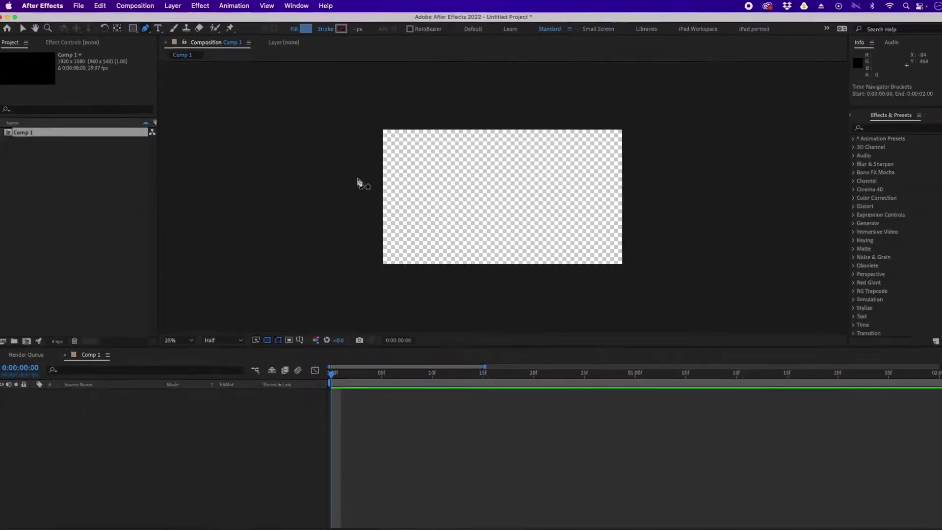
{"action": "left_click", "coordinate": [414, 185]}
{"action": "left_click_drag", "start_coordinate": [446, 160], "coordinate": [412, 165]}
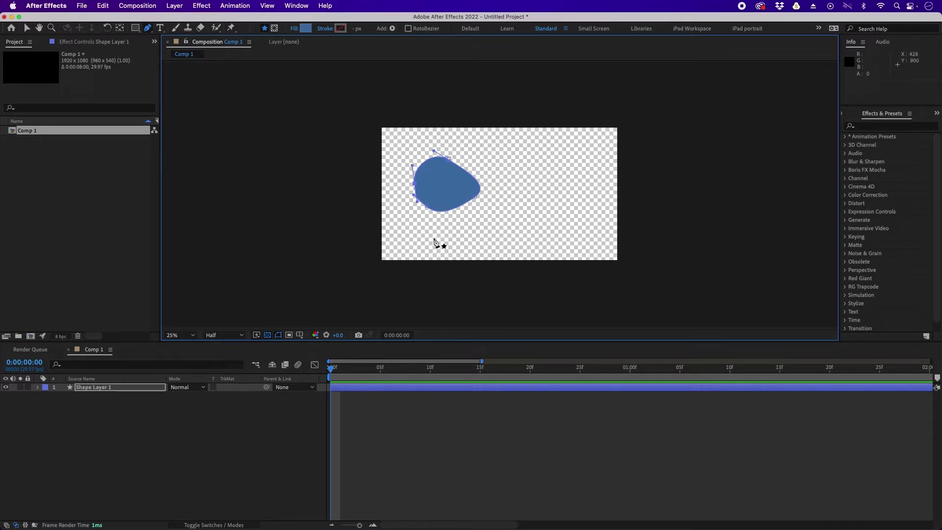
{"action": "key", "text": "F2"}
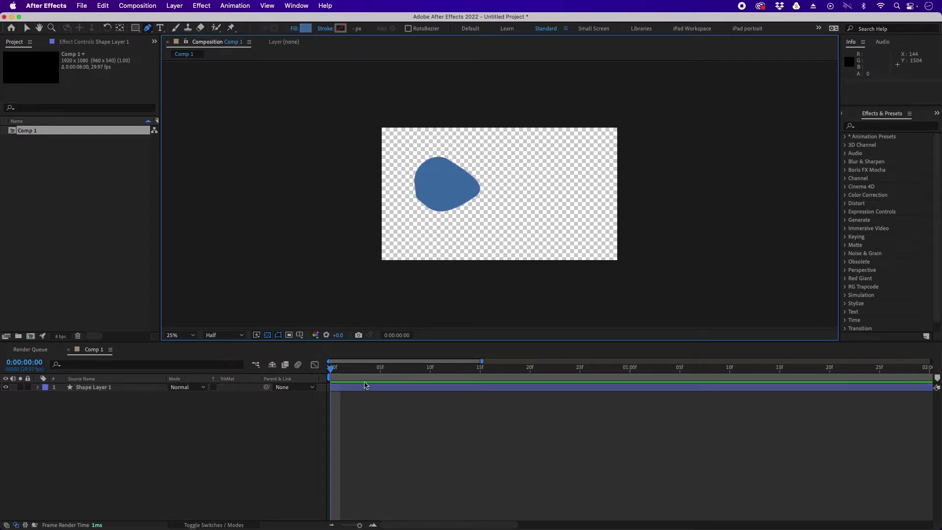
{"action": "left_click", "coordinate": [447, 183]}
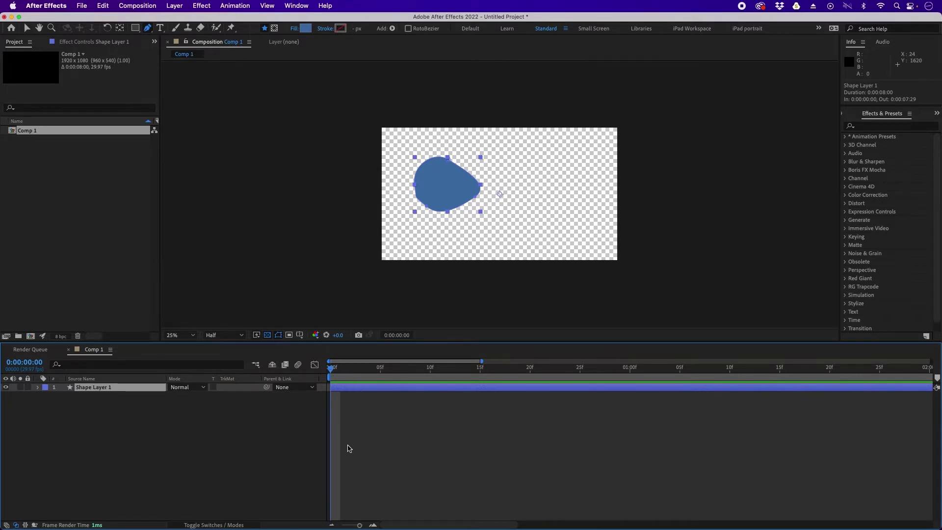
{"action": "left_click", "coordinate": [394, 428]}
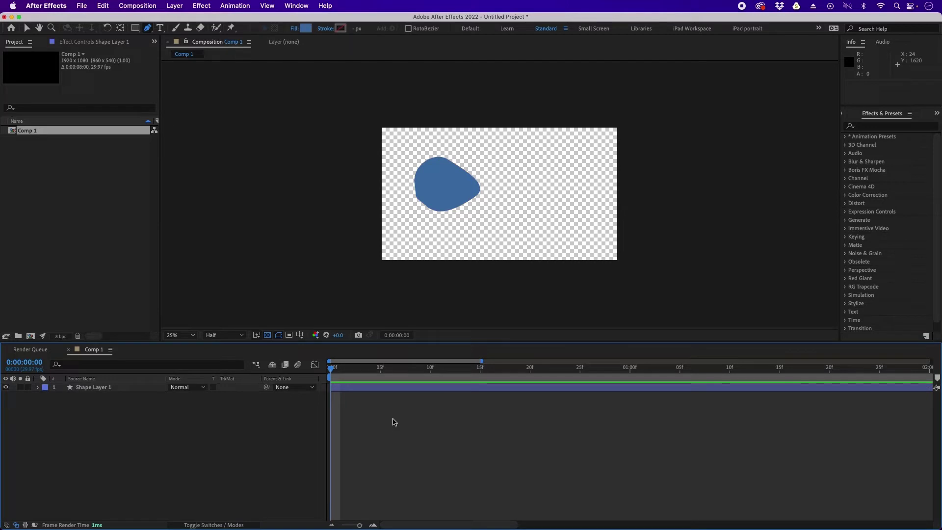
{"action": "left_click", "coordinate": [399, 392]}
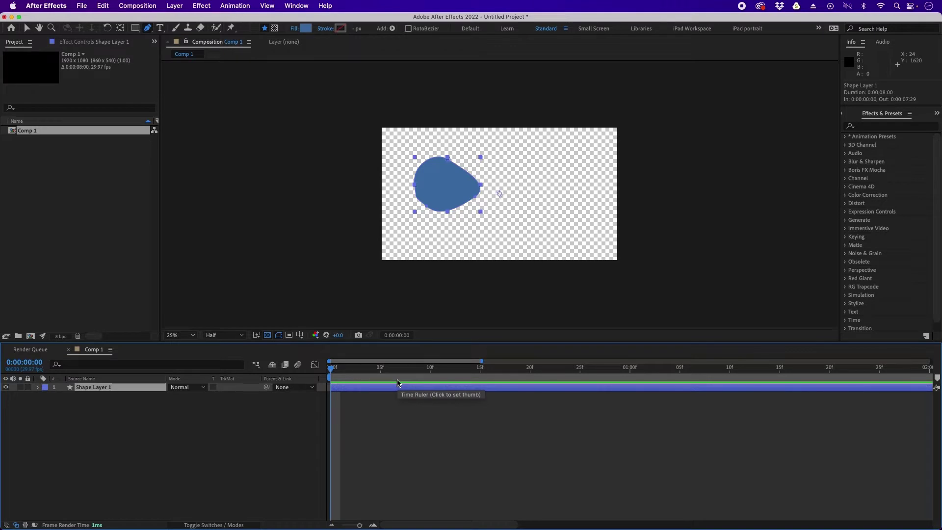
{"action": "left_click", "coordinate": [398, 383]}
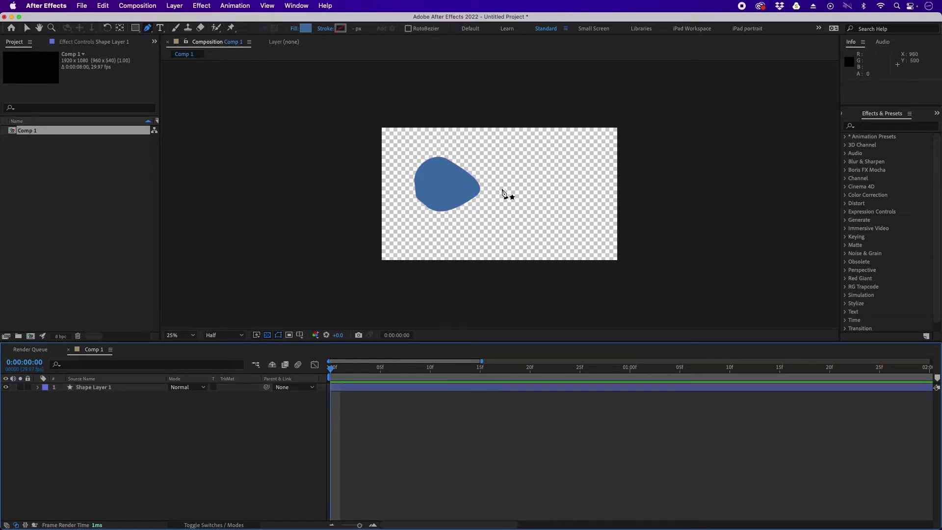
{"action": "left_click", "coordinate": [440, 184]}
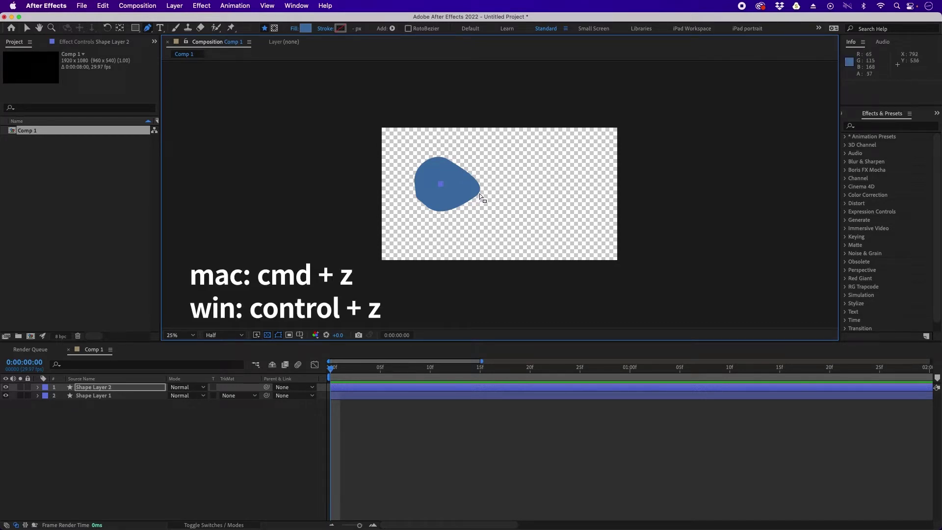
{"action": "key", "text": "super+z"}
{"action": "key", "text": "super+z"}
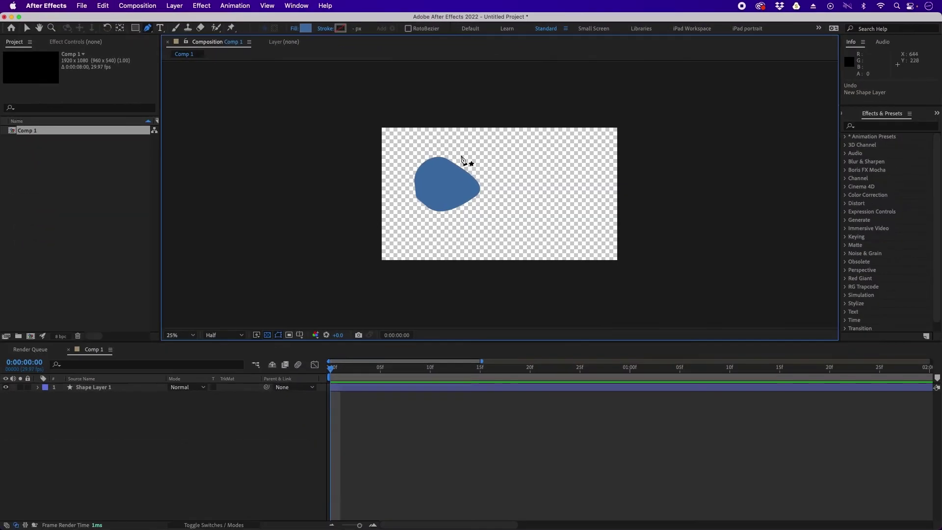
Select the blob, move its anchor point freehand with the Pan Behind tool, and centre it in the layer content.
{"action": "key", "text": "v"}
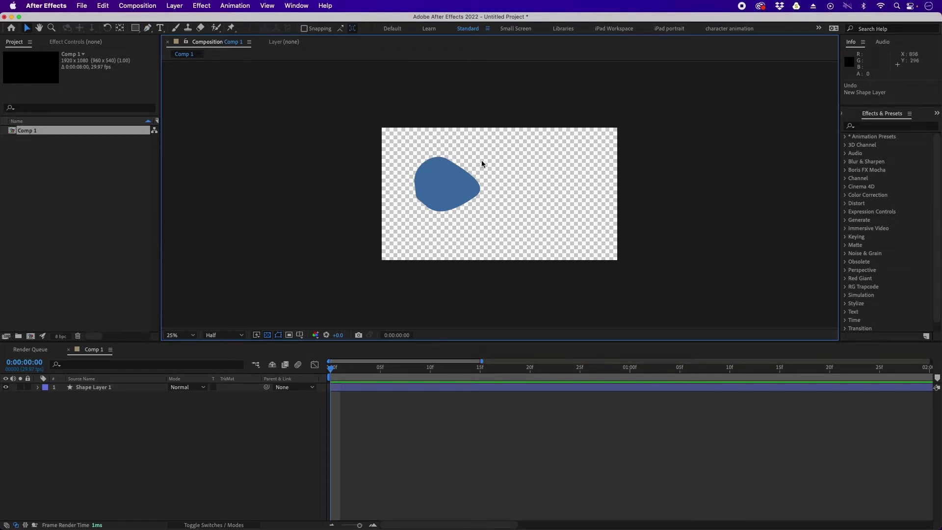
{"action": "left_click", "coordinate": [443, 197]}
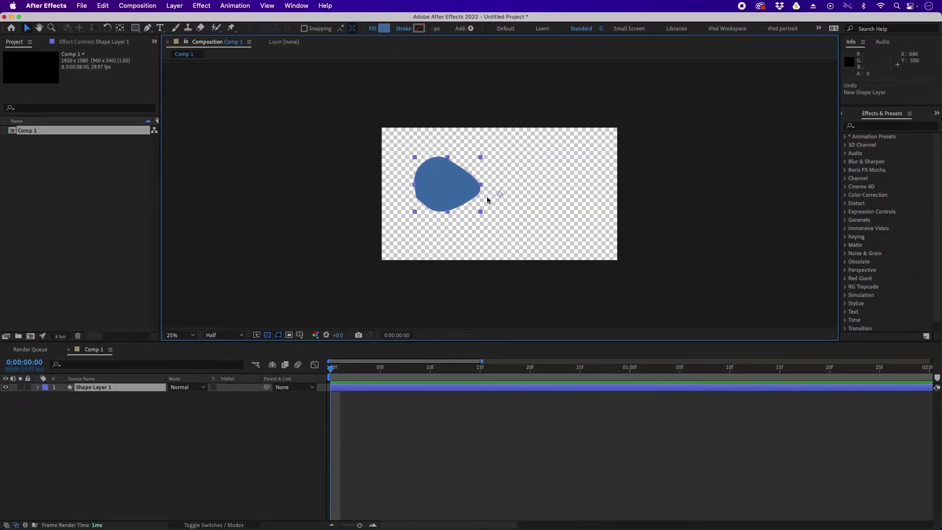
{"action": "key", "text": "y"}
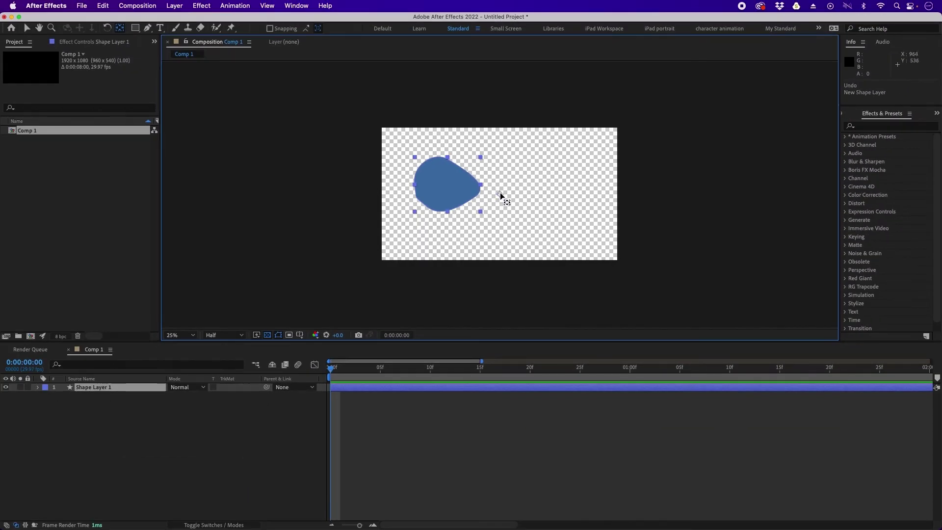
{"action": "left_click_drag", "start_coordinate": [500, 193], "coordinate": [455, 171]}
{"action": "left_click_drag", "start_coordinate": [443, 186], "coordinate": [465, 201]}
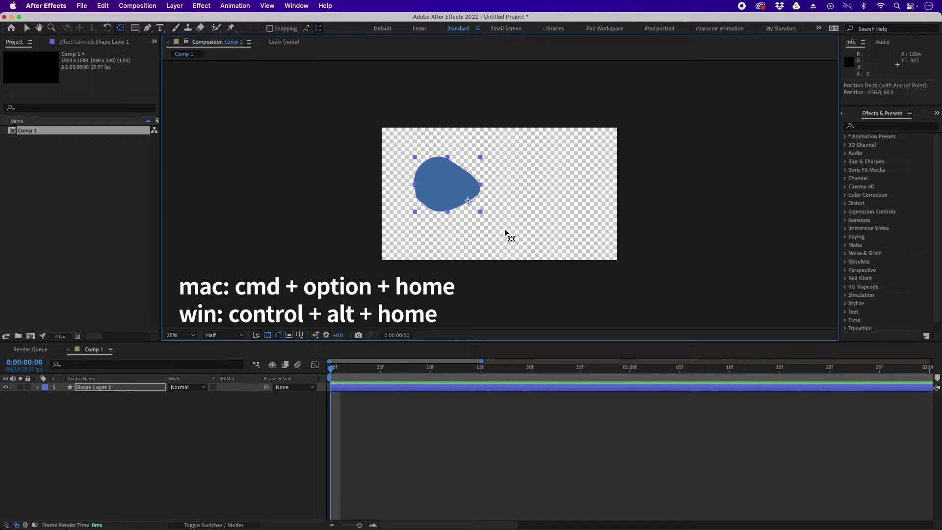
{"action": "key", "text": "super+alt+Home"}
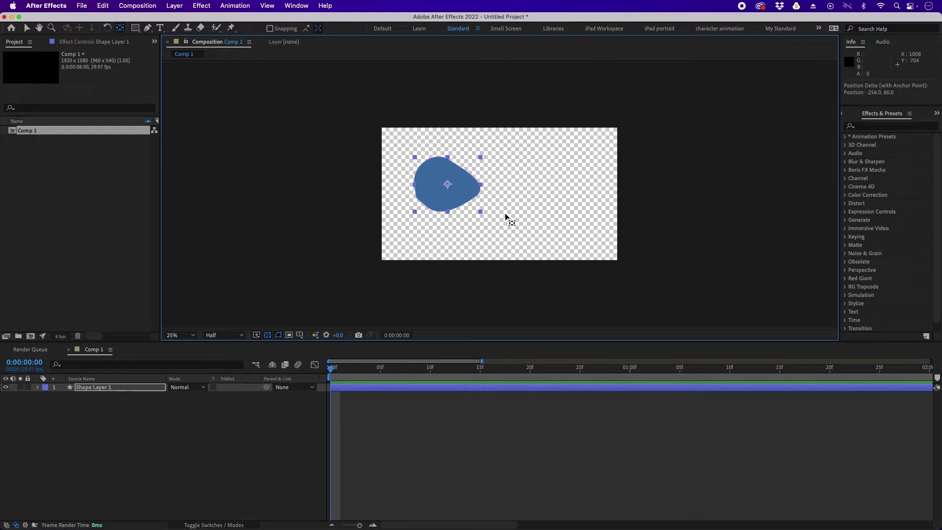
Shift the anchor point toward the blob's lower-right edge and centre it in the layer content again.
{"action": "left_click_drag", "start_coordinate": [448, 184], "coordinate": [467, 195]}
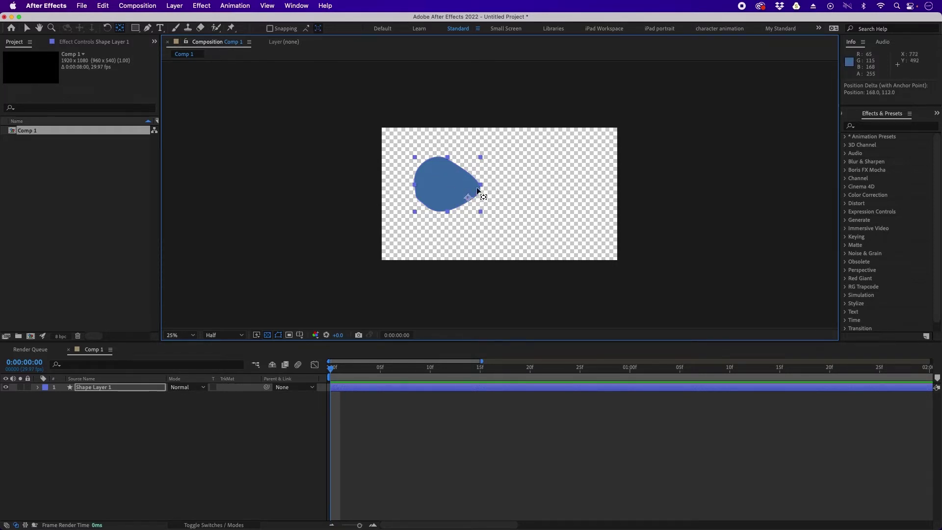
{"action": "left_click", "coordinate": [176, 5]}
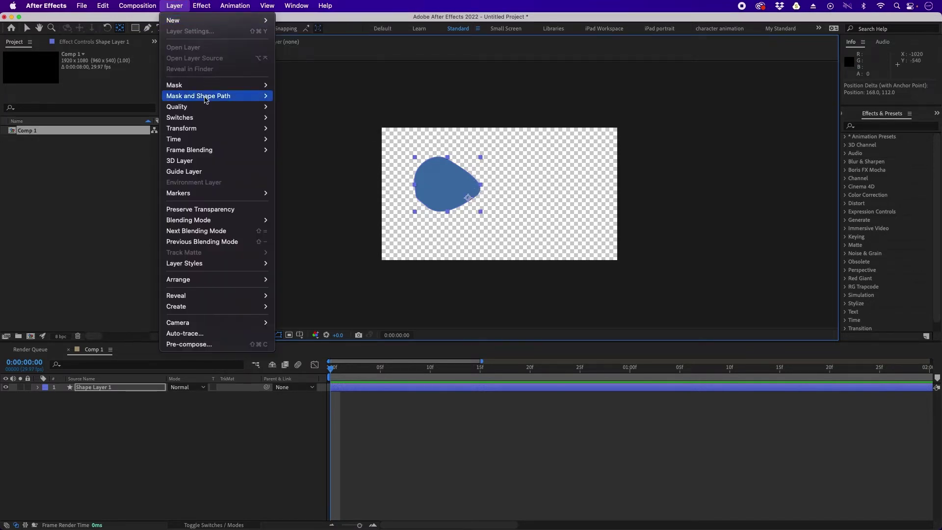
{"action": "mouse_move", "coordinate": [208, 131]}
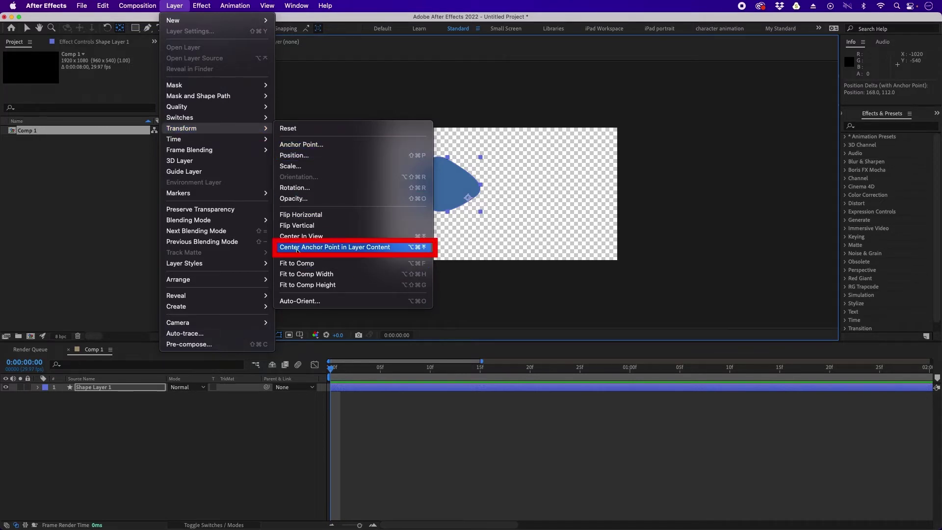
{"action": "left_click", "coordinate": [335, 247]}
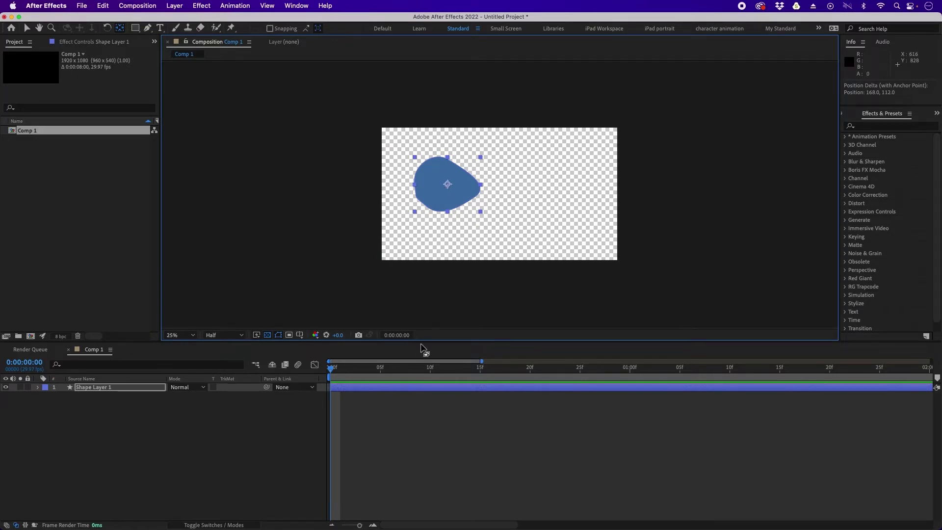
Deselect the blob's layer, choose the Rectangle tool, and give its stroke a solid red colour.
{"action": "left_click", "coordinate": [471, 201]}
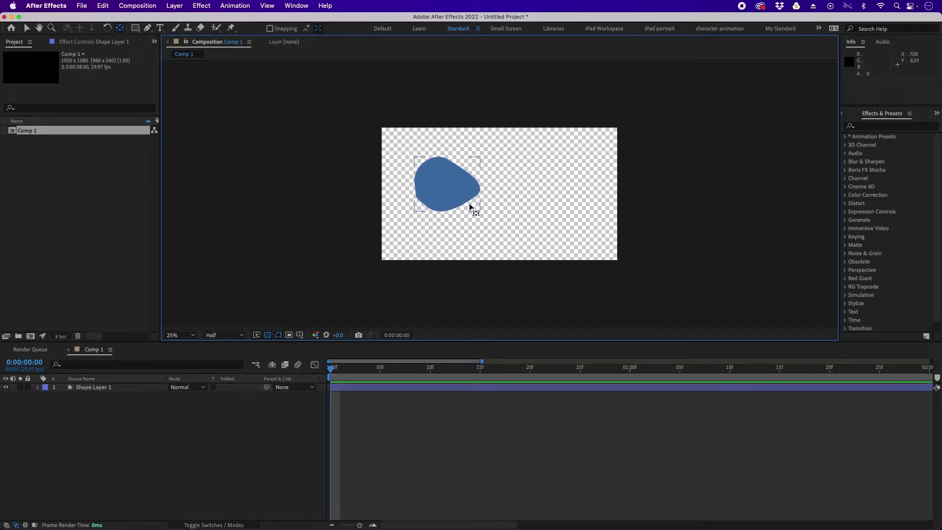
{"action": "key", "text": "F2"}
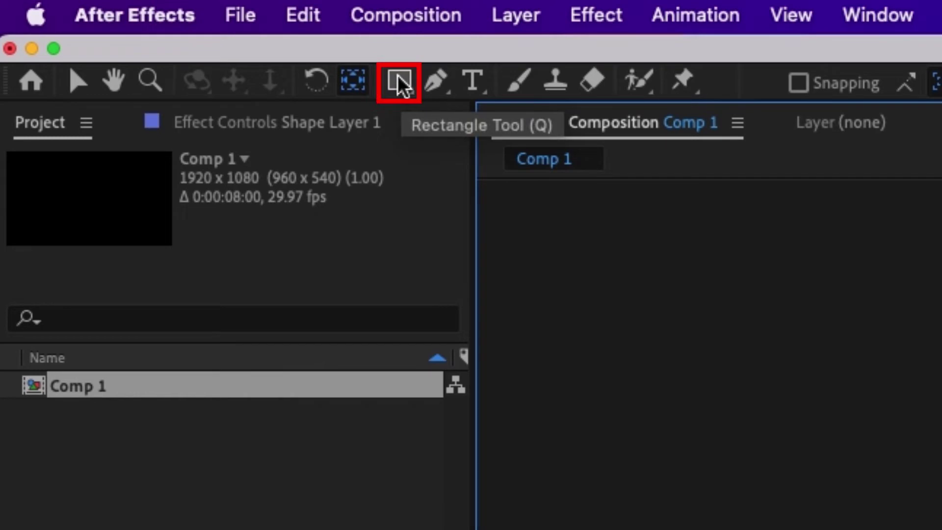
{"action": "left_click_drag", "start_coordinate": [399, 81], "coordinate": [566, 82]}
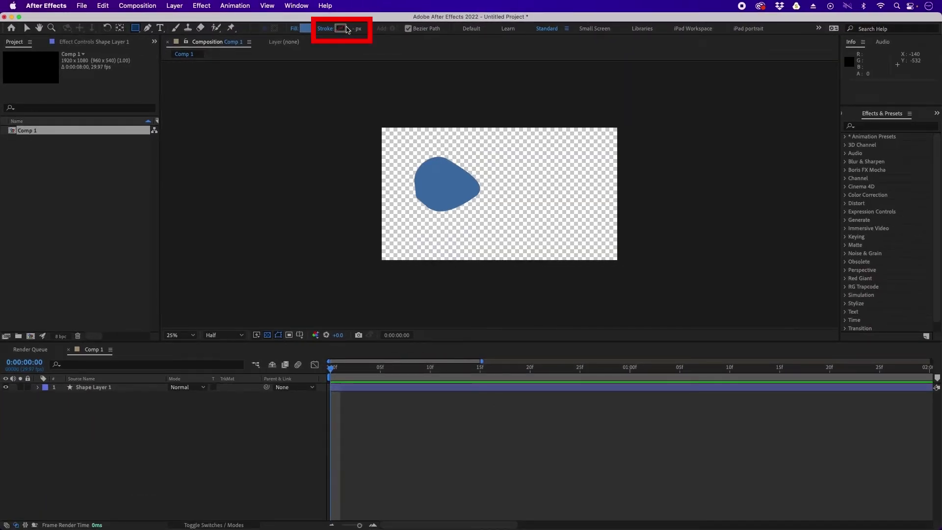
{"action": "left_click", "coordinate": [340, 28]}
{"action": "left_click_drag", "start_coordinate": [641, 342], "coordinate": [348, 146]}
{"action": "left_click", "coordinate": [480, 159]}
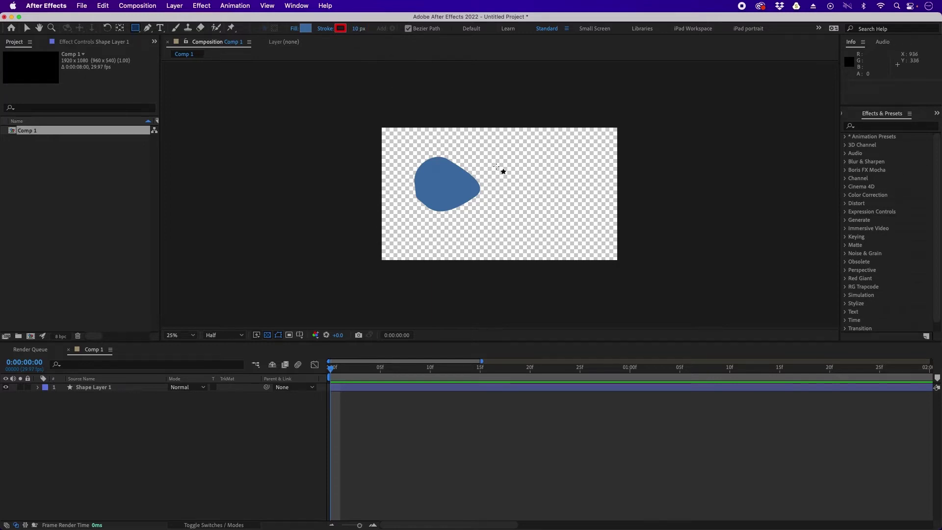
{"action": "left_click_drag", "start_coordinate": [488, 157], "coordinate": [576, 191]}
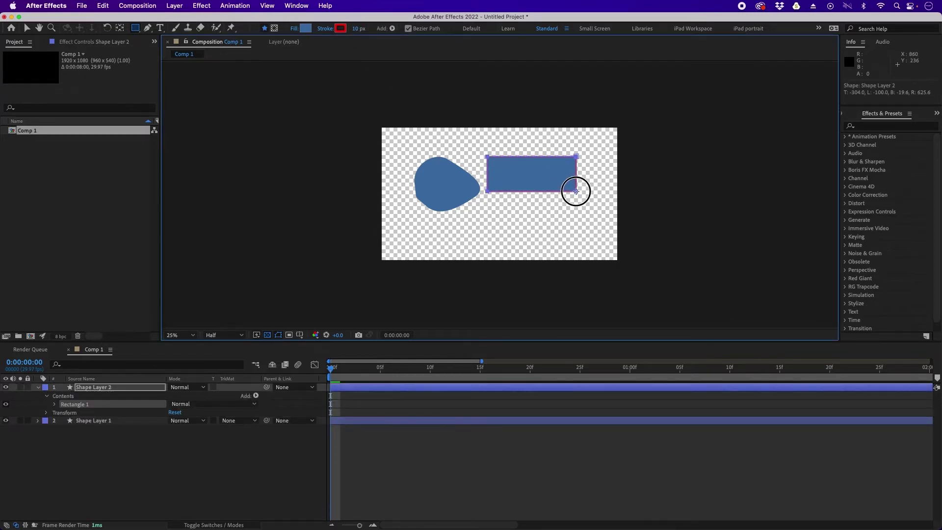
{"action": "key", "text": "F2"}
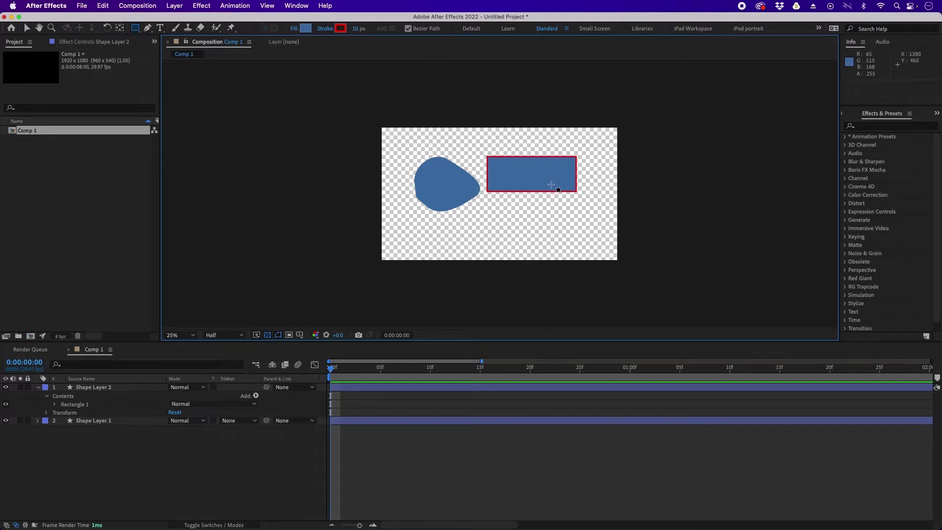
{"action": "key", "text": "super+z"}
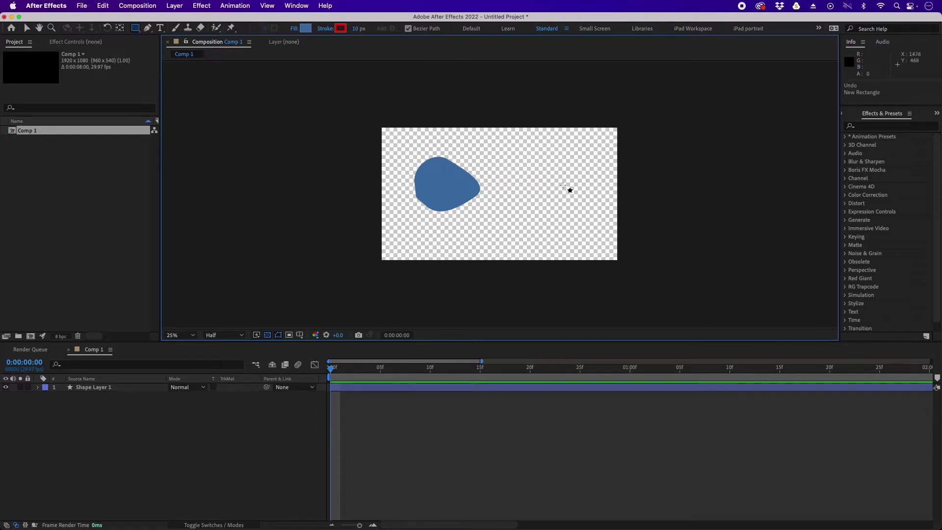
Set the stroke to None, keep the Solid Color fill, and draw a rectangle about 691 by 190 px beside the blob.
{"action": "left_click", "coordinate": [326, 29]}
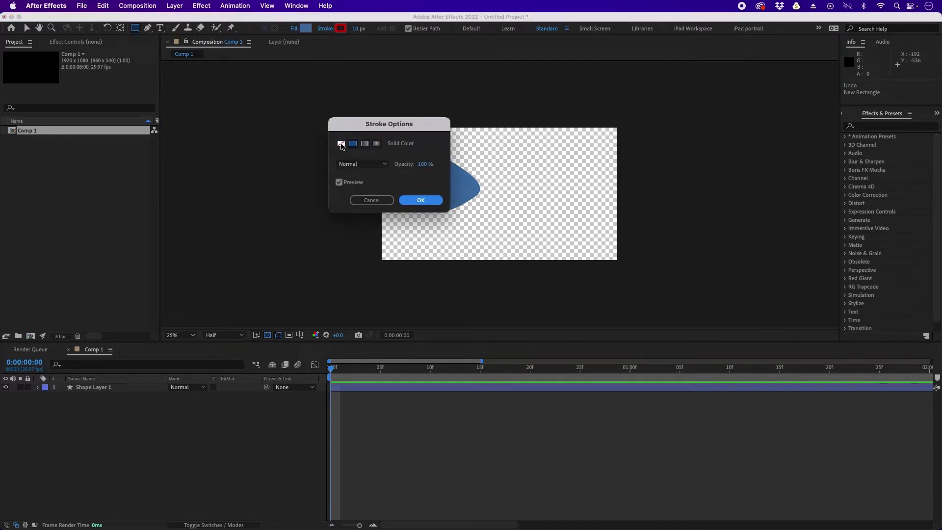
{"action": "left_click", "coordinate": [341, 144]}
{"action": "left_click", "coordinate": [430, 199]}
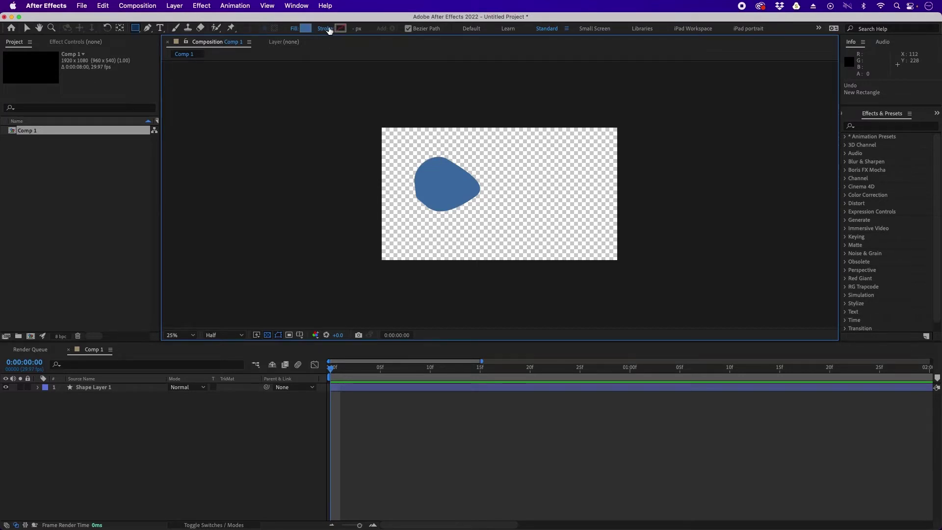
{"action": "left_click", "coordinate": [294, 30]}
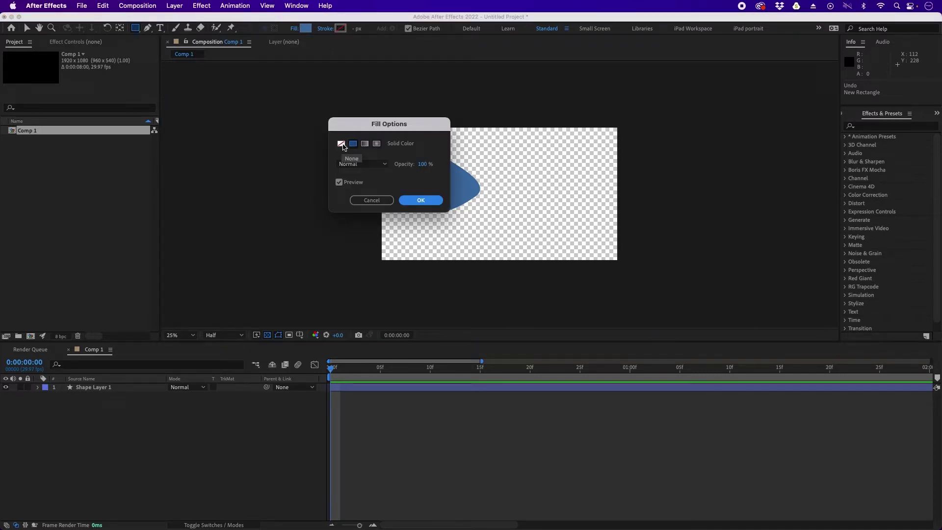
{"action": "left_click", "coordinate": [422, 200]}
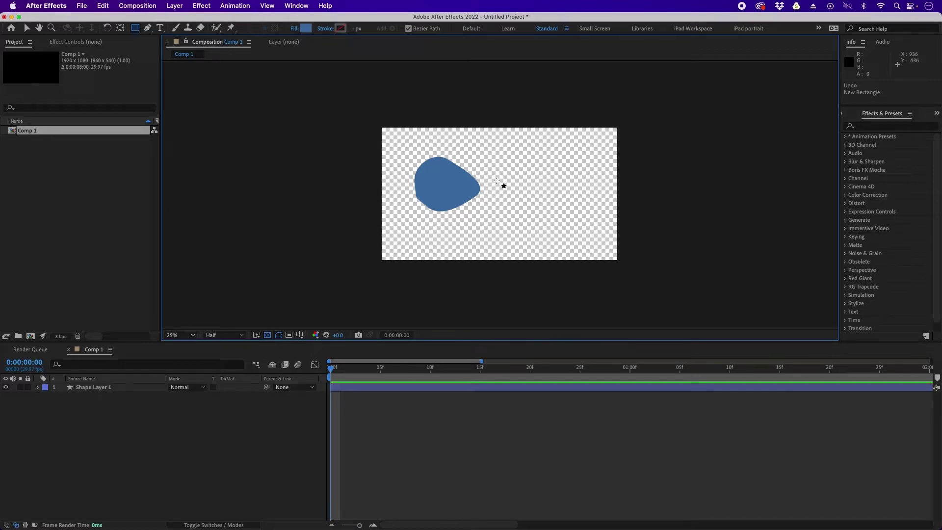
{"action": "left_click_drag", "start_coordinate": [495, 175], "coordinate": [580, 200]}
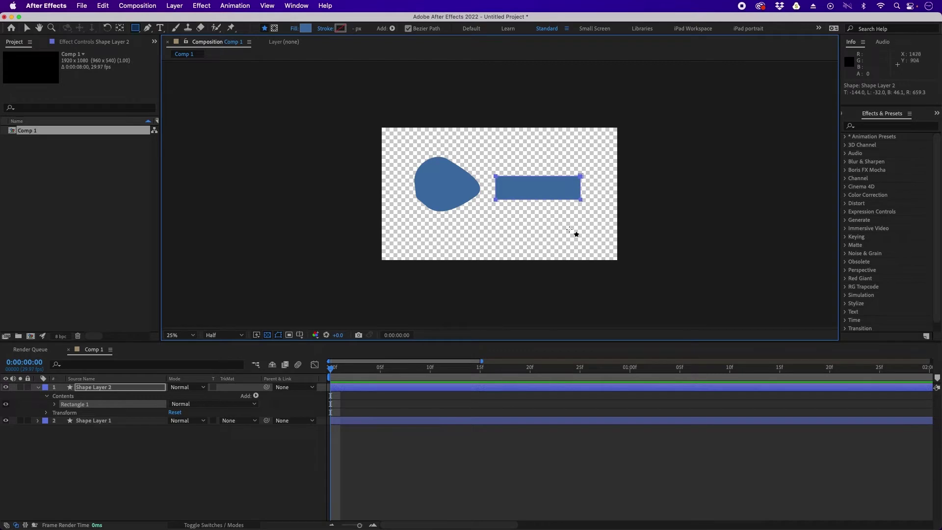
{"action": "key", "text": "F2"}
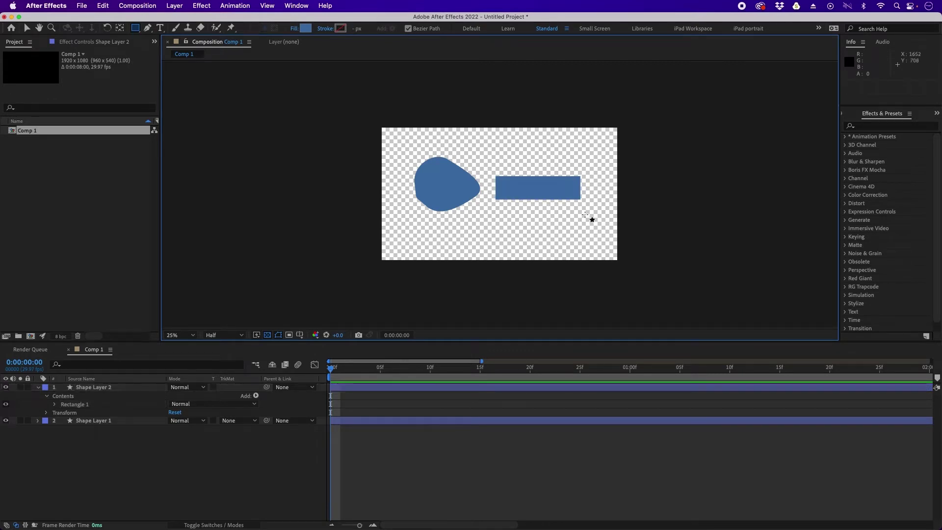
Switch to the Selection tool, select the blob, and delete its layer, keeping the rectangle.
{"action": "key", "text": "v"}
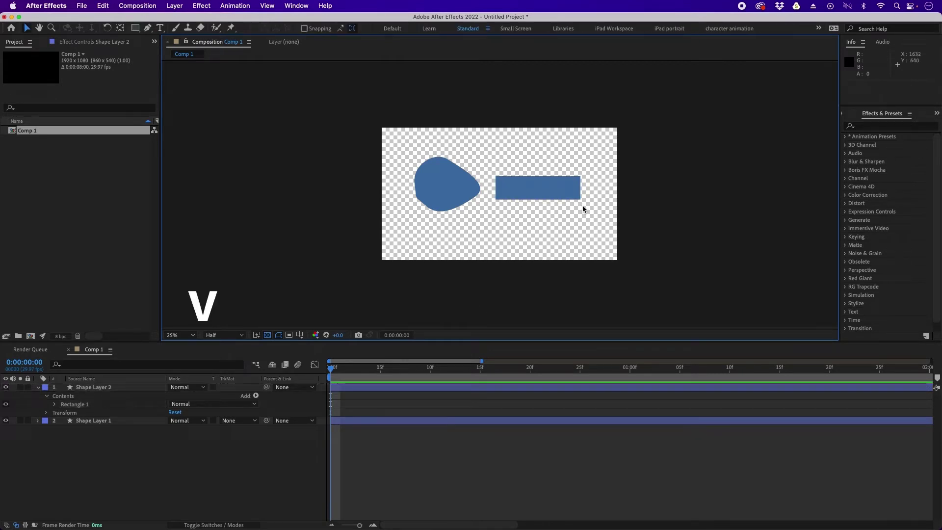
{"action": "left_click", "coordinate": [548, 192]}
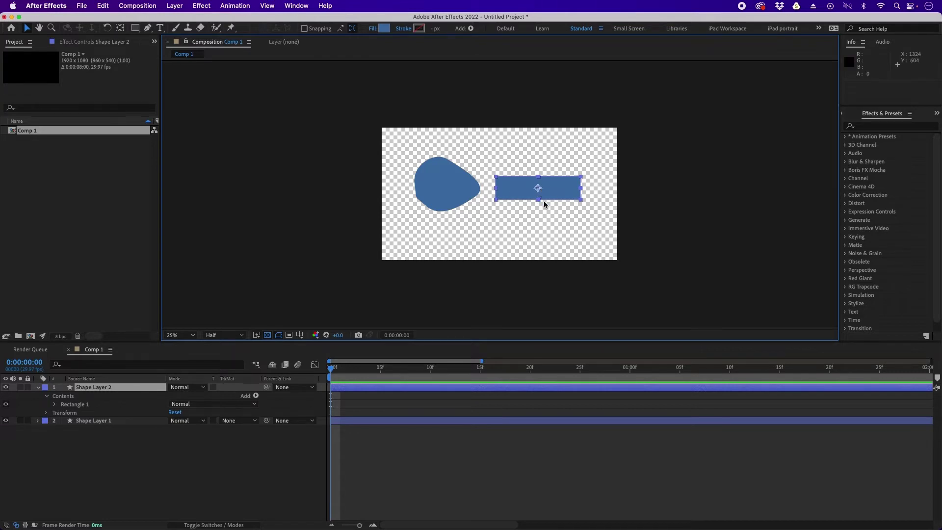
{"action": "left_click", "coordinate": [446, 191]}
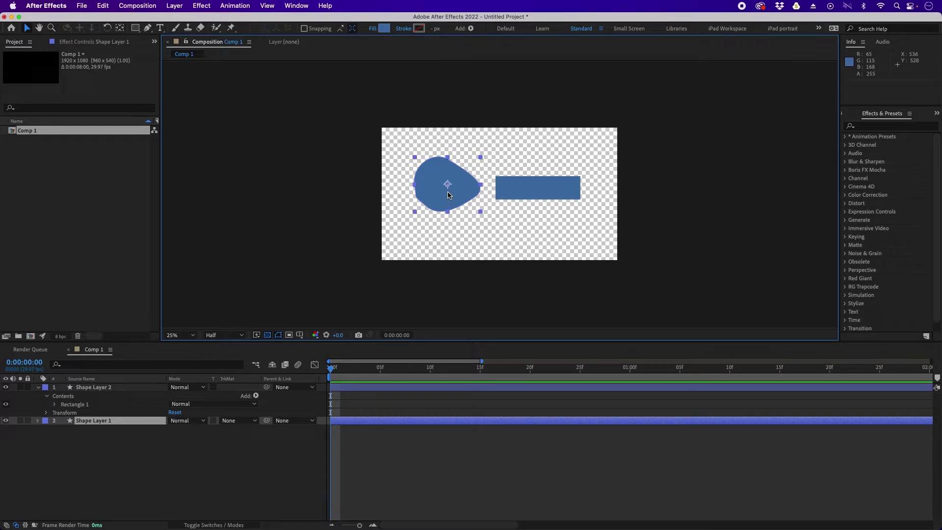
{"action": "key", "text": "Delete"}
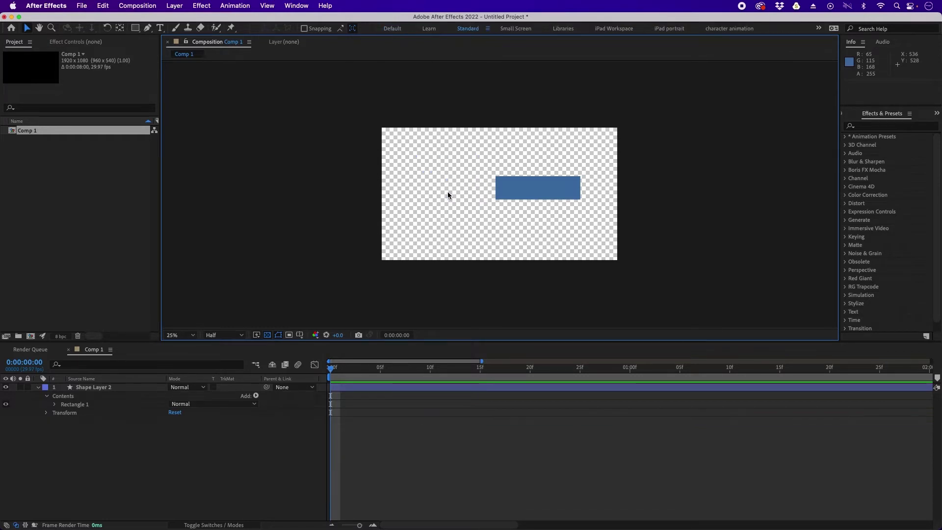
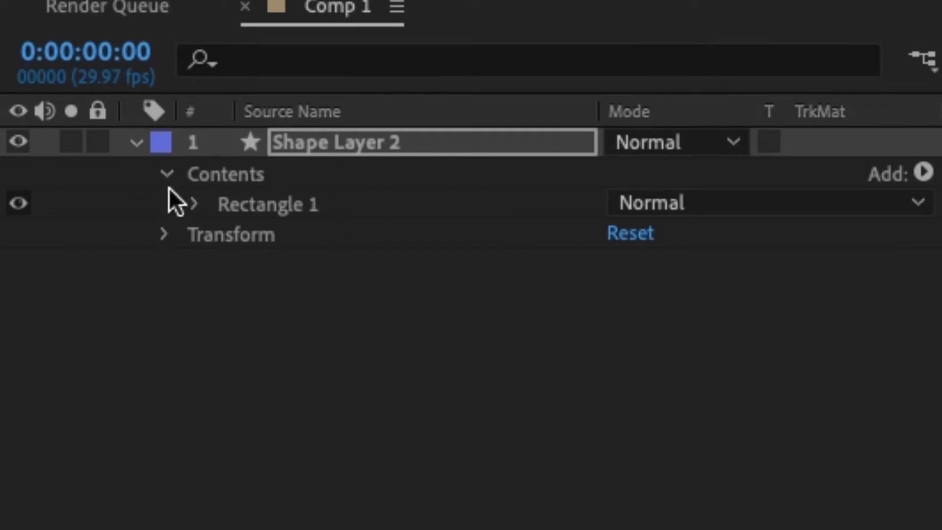
Collapse the Contents group of the rectangle's layer and expand its Transform properties.
{"action": "left_click", "coordinate": [136, 143]}
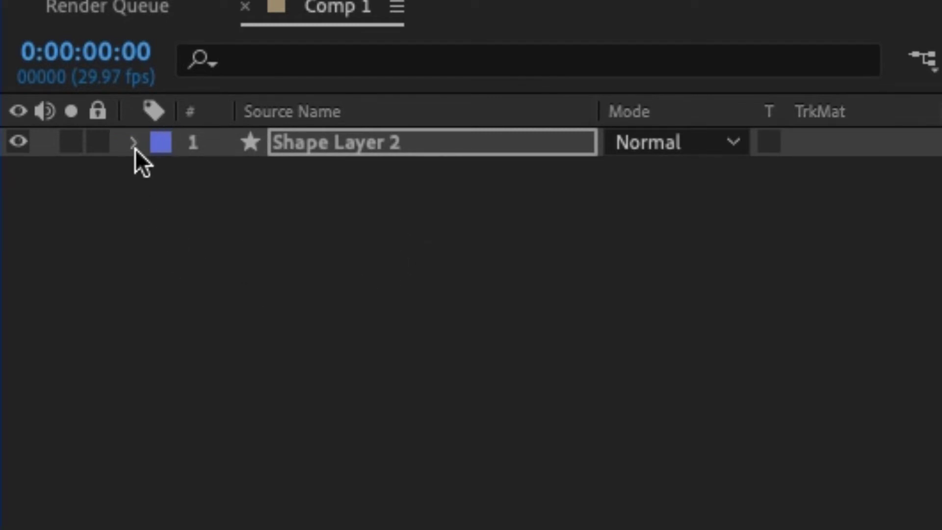
{"action": "left_click", "coordinate": [134, 142]}
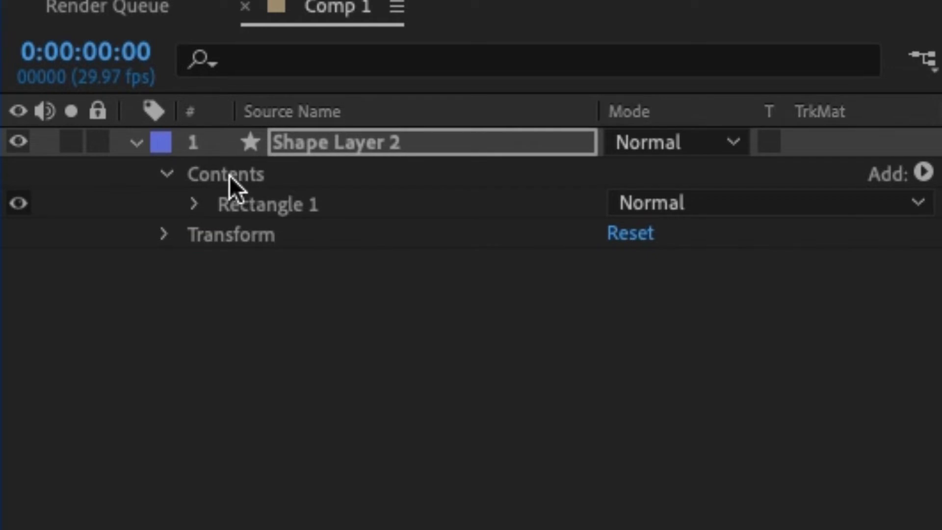
{"action": "left_click", "coordinate": [167, 174]}
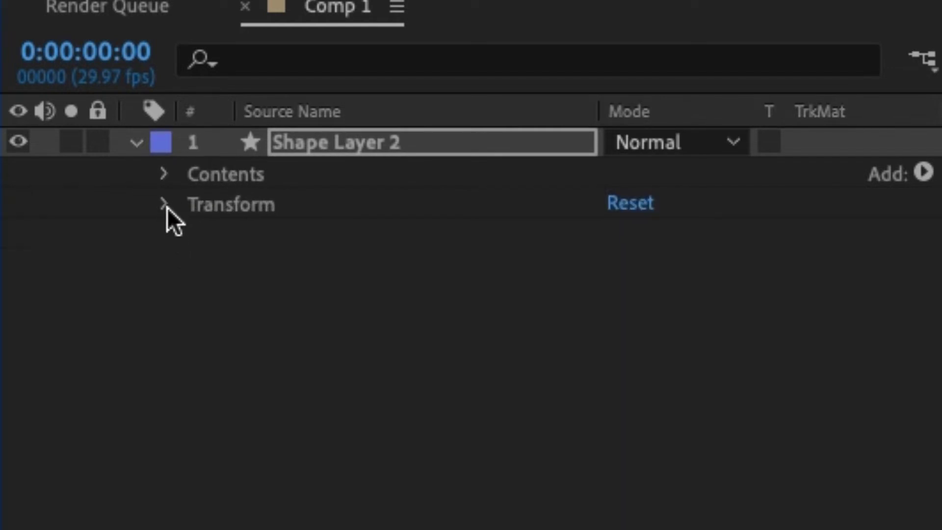
{"action": "left_click", "coordinate": [166, 211]}
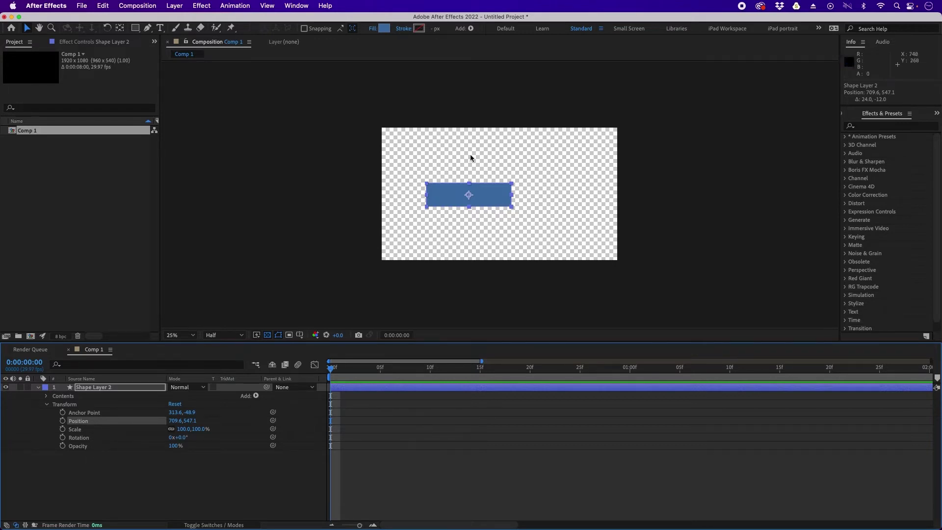
Reposition the rectangle freehand and through its X and Y position values, leaving it at about 669.6, 551.1.
{"action": "mouse_move", "coordinate": [483, 199]}
{"action": "left_mouse_down"}
{"action": "mouse_move", "coordinate": [544, 191]}
{"action": "mouse_move", "coordinate": [530, 169]}
{"action": "mouse_move", "coordinate": [470, 190]}
{"action": "mouse_move", "coordinate": [498, 231]}
{"action": "mouse_move", "coordinate": [551, 202]}
{"action": "mouse_move", "coordinate": [517, 161]}
{"action": "mouse_move", "coordinate": [486, 194]}
{"action": "mouse_move", "coordinate": [504, 243]}
{"action": "mouse_move", "coordinate": [542, 218]}
{"action": "mouse_move", "coordinate": [524, 185]}
{"action": "mouse_move", "coordinate": [492, 182]}
{"action": "mouse_move", "coordinate": [485, 229]}
{"action": "mouse_move", "coordinate": [542, 220]}
{"action": "mouse_move", "coordinate": [513, 160]}
{"action": "mouse_move", "coordinate": [467, 213]}
{"action": "mouse_move", "coordinate": [476, 187]}
{"action": "left_mouse_up"}
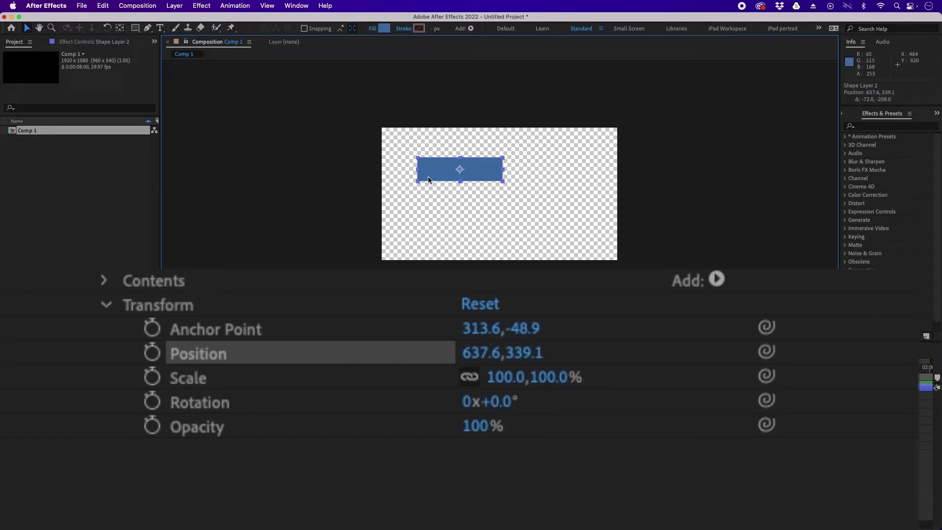
{"action": "left_click_drag", "start_coordinate": [477, 174], "coordinate": [470, 231]}
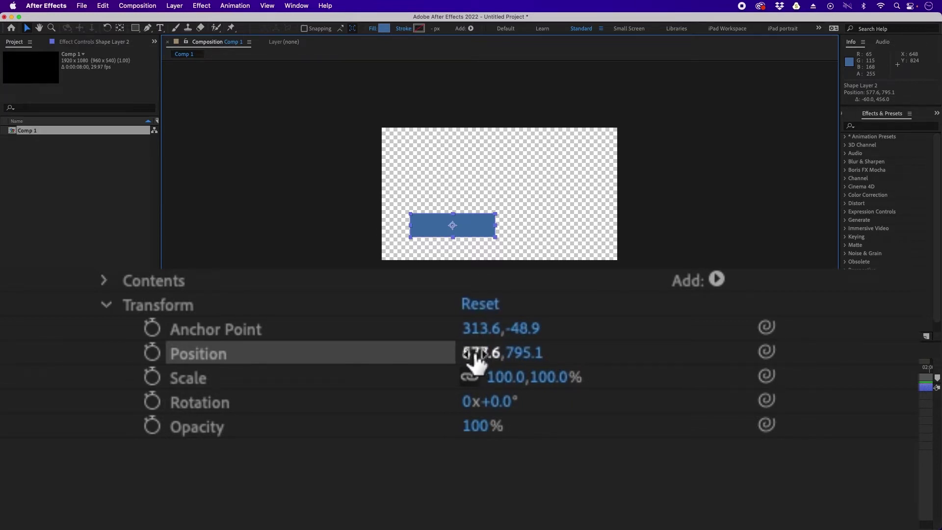
{"action": "left_click_drag", "start_coordinate": [473, 355], "coordinate": [934, 318]}
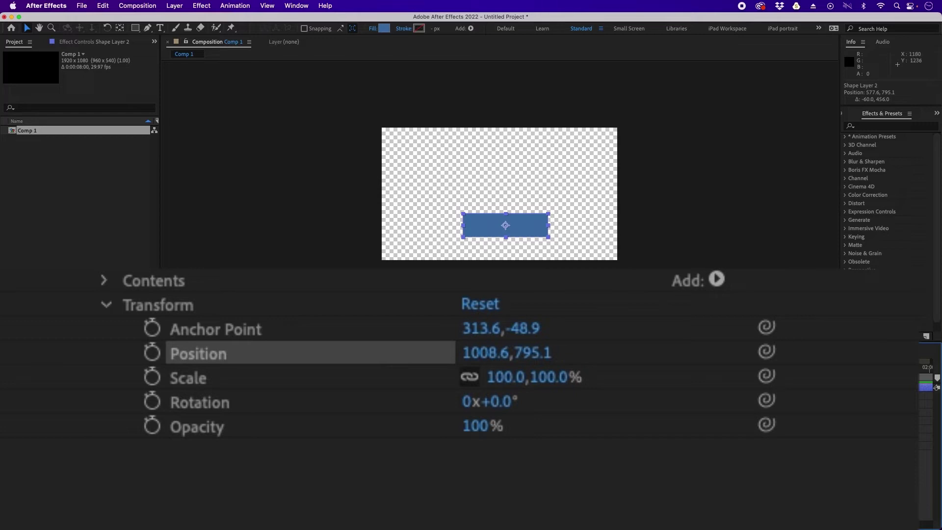
{"action": "mouse_move", "coordinate": [478, 353]}
{"action": "left_mouse_down"}
{"action": "mouse_move", "coordinate": [574, 360]}
{"action": "mouse_move", "coordinate": [468, 354]}
{"action": "left_mouse_up"}
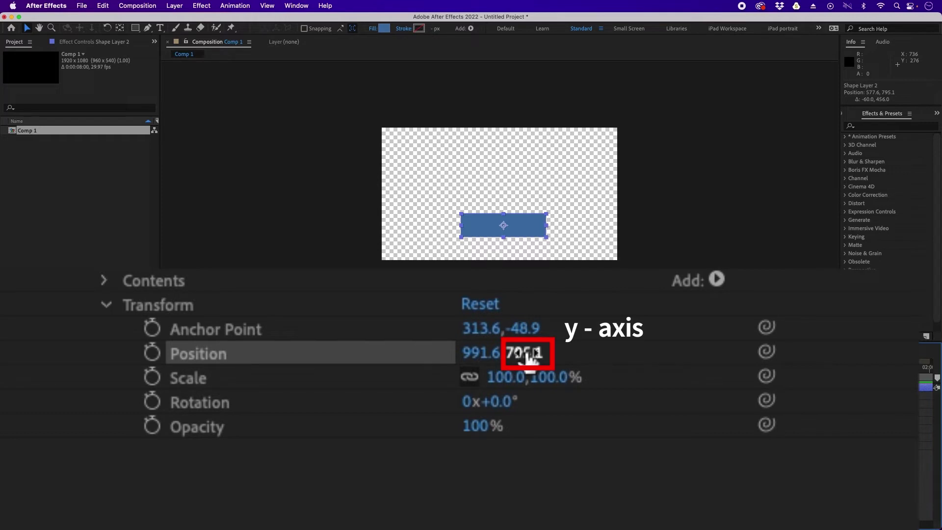
{"action": "left_click_drag", "start_coordinate": [491, 353], "coordinate": [400, 374]}
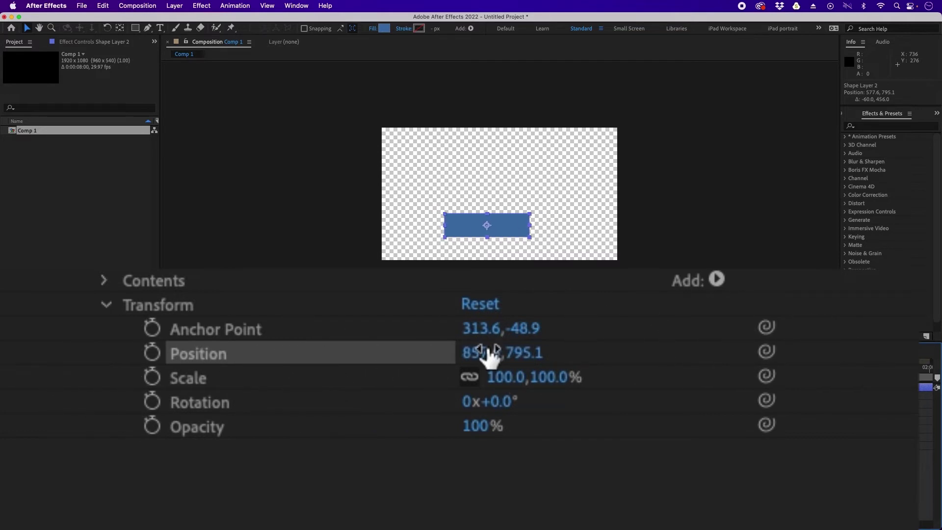
{"action": "left_click_drag", "start_coordinate": [524, 352], "coordinate": [731, 301]}
{"action": "left_click_drag", "start_coordinate": [506, 235], "coordinate": [483, 192]}
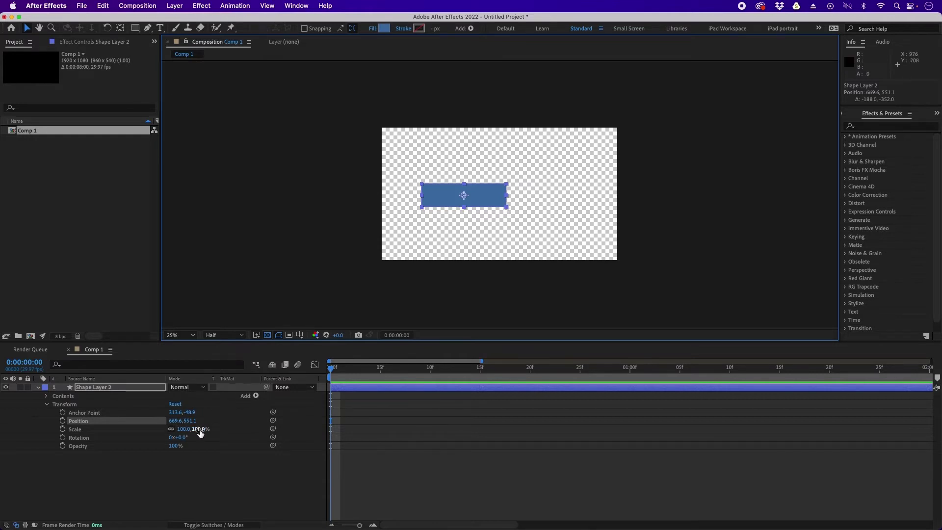
Scale the rectangle proportionally through its Scale value and corner handle, leaving it at about 120.3%.
{"action": "left_click_drag", "start_coordinate": [201, 431], "coordinate": [243, 430]}
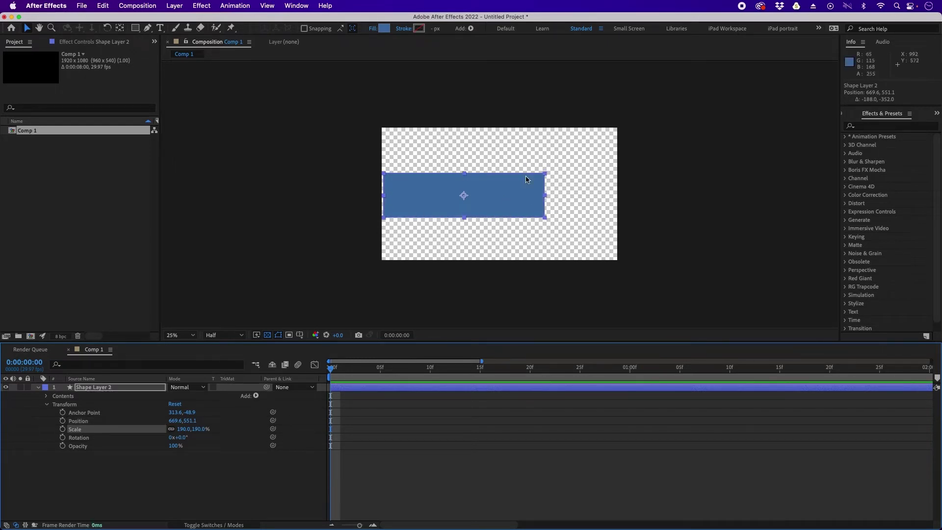
{"action": "mouse_move", "coordinate": [199, 432]}
{"action": "left_mouse_down"}
{"action": "mouse_move", "coordinate": [153, 440]}
{"action": "mouse_move", "coordinate": [196, 438]}
{"action": "left_mouse_up"}
{"action": "mouse_move", "coordinate": [530, 179]}
{"action": "left_mouse_down"}
{"action": "mouse_move", "coordinate": [528, 154]}
{"action": "mouse_move", "coordinate": [550, 163]}
{"action": "mouse_move", "coordinate": [542, 189]}
{"action": "mouse_move", "coordinate": [513, 152]}
{"action": "mouse_move", "coordinate": [543, 152]}
{"action": "mouse_move", "coordinate": [538, 195]}
{"action": "mouse_move", "coordinate": [509, 168]}
{"action": "mouse_move", "coordinate": [534, 152]}
{"action": "mouse_move", "coordinate": [540, 172]}
{"action": "mouse_move", "coordinate": [513, 182]}
{"action": "mouse_move", "coordinate": [510, 153]}
{"action": "mouse_move", "coordinate": [536, 179]}
{"action": "mouse_move", "coordinate": [499, 173]}
{"action": "mouse_move", "coordinate": [523, 160]}
{"action": "mouse_move", "coordinate": [531, 197]}
{"action": "mouse_move", "coordinate": [511, 156]}
{"action": "mouse_move", "coordinate": [538, 183]}
{"action": "mouse_move", "coordinate": [519, 178]}
{"action": "mouse_move", "coordinate": [543, 172]}
{"action": "mouse_move", "coordinate": [532, 160]}
{"action": "mouse_move", "coordinate": [498, 173]}
{"action": "mouse_move", "coordinate": [530, 139]}
{"action": "mouse_move", "coordinate": [506, 185]}
{"action": "mouse_move", "coordinate": [495, 134]}
{"action": "mouse_move", "coordinate": [517, 183]}
{"action": "mouse_move", "coordinate": [475, 120]}
{"action": "mouse_move", "coordinate": [514, 175]}
{"action": "mouse_move", "coordinate": [530, 177]}
{"action": "left_mouse_up"}
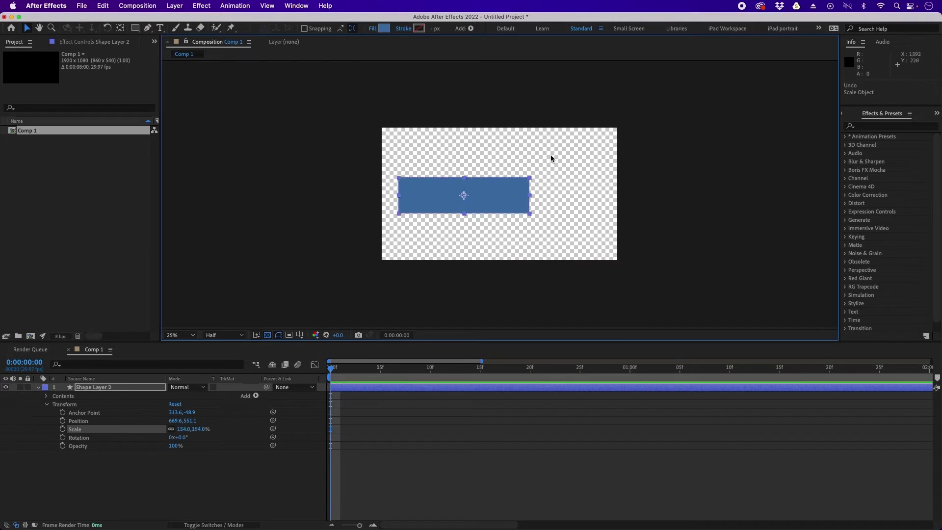
{"action": "left_click", "coordinate": [529, 180]}
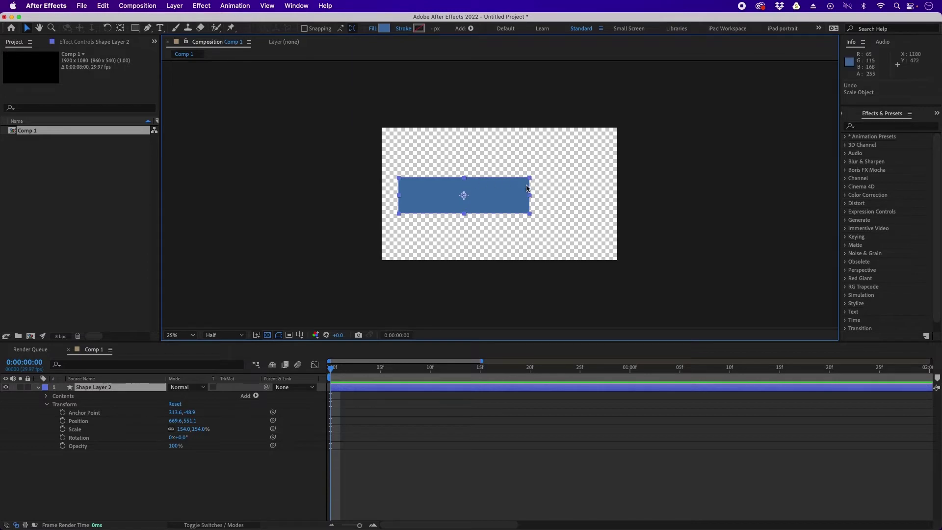
{"action": "left_click_drag", "start_coordinate": [531, 179], "coordinate": [495, 184]}
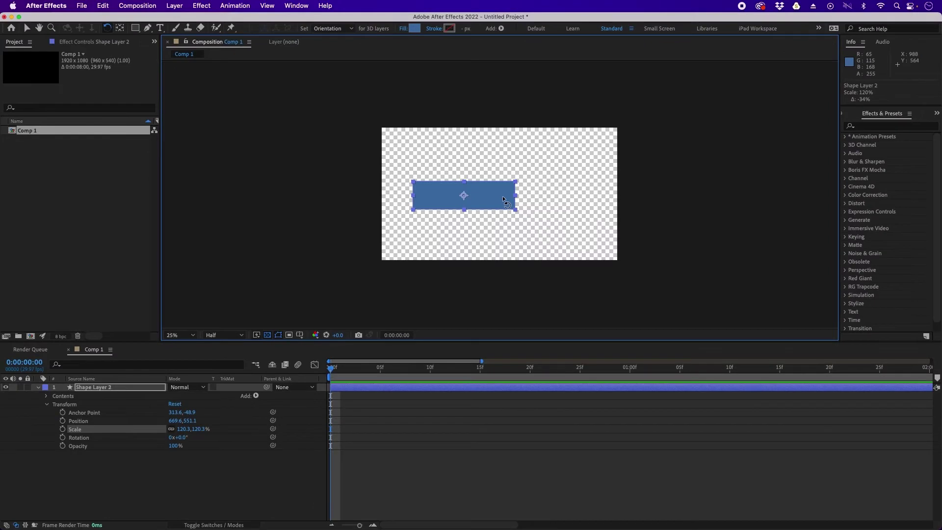
Rotate the rectangle freehand around its centre with the Rotation tool to about 356.4°.
{"action": "mouse_move", "coordinate": [535, 313]}
{"action": "left_mouse_down"}
{"action": "mouse_move", "coordinate": [497, 215]}
{"action": "mouse_move", "coordinate": [537, 308]}
{"action": "left_mouse_up"}
{"action": "mouse_move", "coordinate": [503, 194]}
{"action": "left_mouse_down"}
{"action": "mouse_move", "coordinate": [484, 149]}
{"action": "mouse_move", "coordinate": [521, 198]}
{"action": "mouse_move", "coordinate": [482, 149]}
{"action": "mouse_move", "coordinate": [505, 226]}
{"action": "mouse_move", "coordinate": [436, 229]}
{"action": "mouse_move", "coordinate": [478, 147]}
{"action": "mouse_move", "coordinate": [487, 211]}
{"action": "mouse_move", "coordinate": [446, 221]}
{"action": "mouse_move", "coordinate": [437, 182]}
{"action": "mouse_move", "coordinate": [489, 220]}
{"action": "mouse_move", "coordinate": [456, 164]}
{"action": "mouse_move", "coordinate": [485, 172]}
{"action": "mouse_move", "coordinate": [507, 201]}
{"action": "left_mouse_up"}
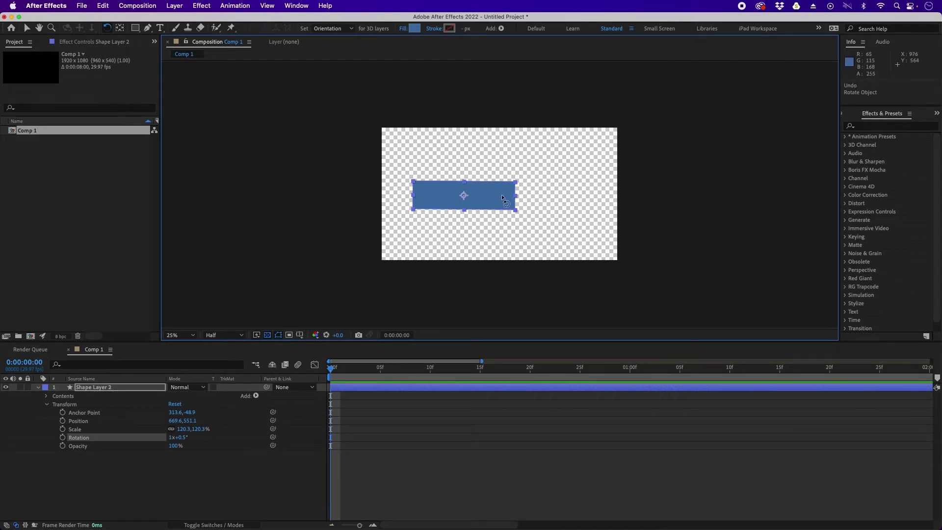
{"action": "left_click_drag", "start_coordinate": [500, 195], "coordinate": [446, 158]}
{"action": "left_click_drag", "start_coordinate": [478, 219], "coordinate": [490, 195]}
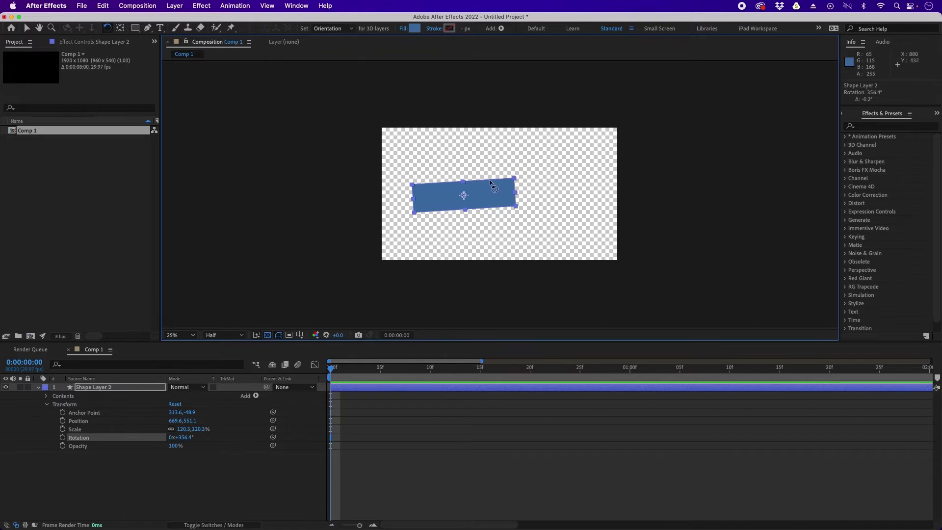
{"action": "key", "text": "y"}
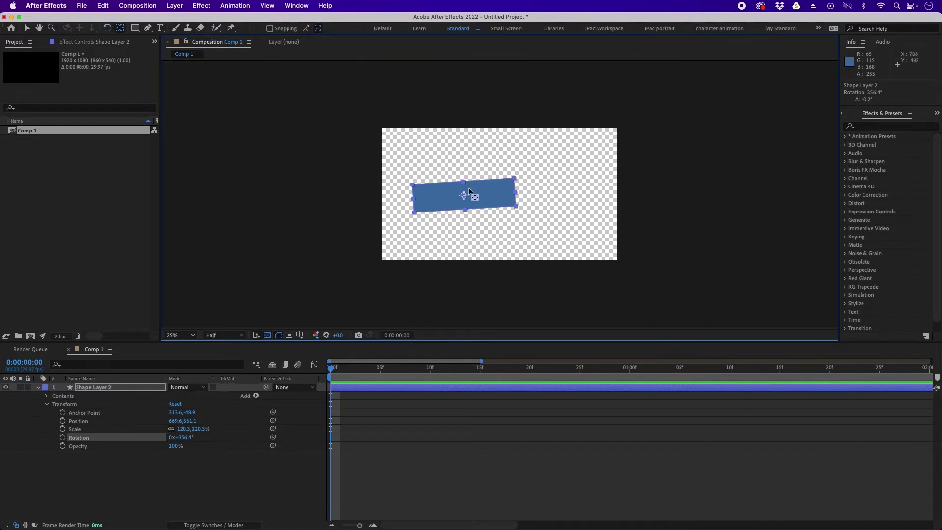
{"action": "left_click_drag", "start_coordinate": [464, 198], "coordinate": [413, 198]}
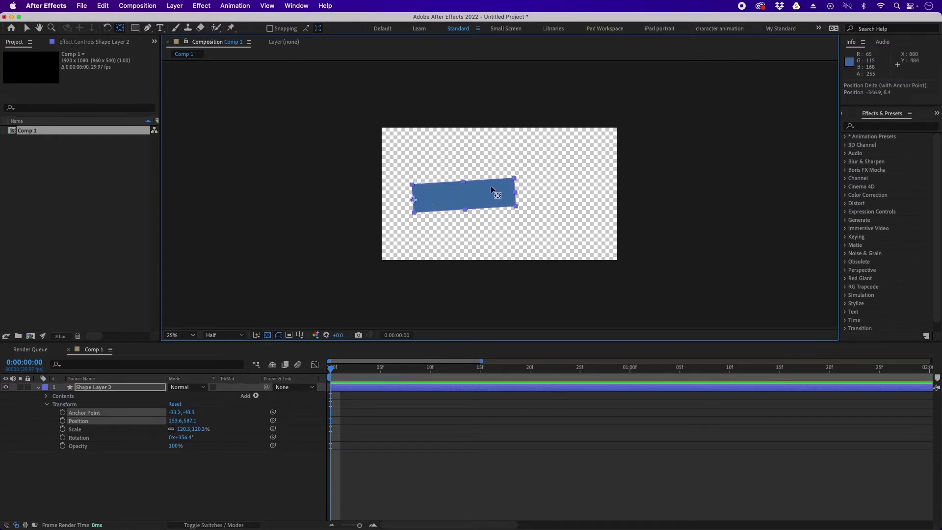
{"action": "key", "text": "w"}
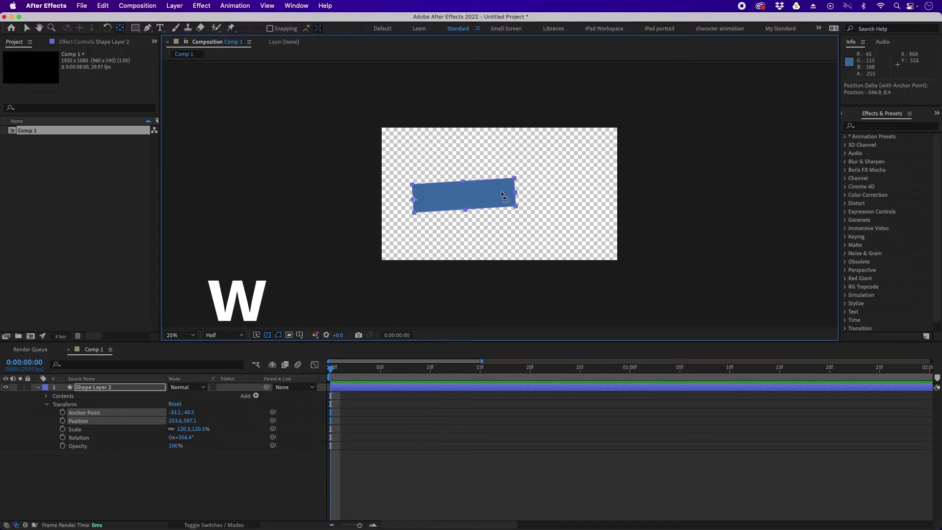
{"action": "mouse_move", "coordinate": [500, 196]}
{"action": "left_mouse_down"}
{"action": "mouse_move", "coordinate": [483, 149]}
{"action": "mouse_move", "coordinate": [501, 205]}
{"action": "mouse_move", "coordinate": [488, 220]}
{"action": "mouse_move", "coordinate": [475, 164]}
{"action": "mouse_move", "coordinate": [494, 209]}
{"action": "mouse_move", "coordinate": [490, 168]}
{"action": "mouse_move", "coordinate": [490, 204]}
{"action": "mouse_move", "coordinate": [491, 180]}
{"action": "left_mouse_up"}
{"action": "left_click_drag", "start_coordinate": [487, 169], "coordinate": [512, 196]}
{"action": "key", "text": "super+alt+Home"}
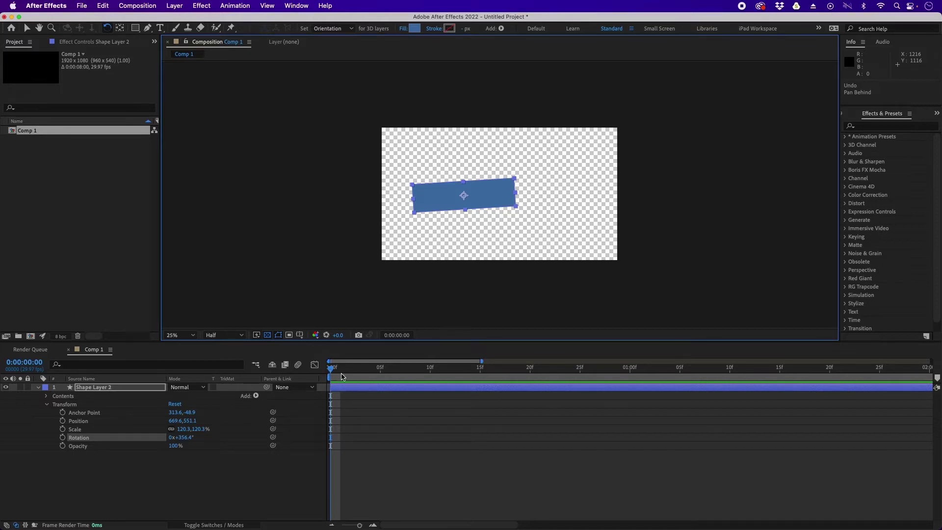
Move the current time along the composition's ruler to frames 3, 2, 5 and 10.
{"action": "left_click", "coordinate": [357, 374]}
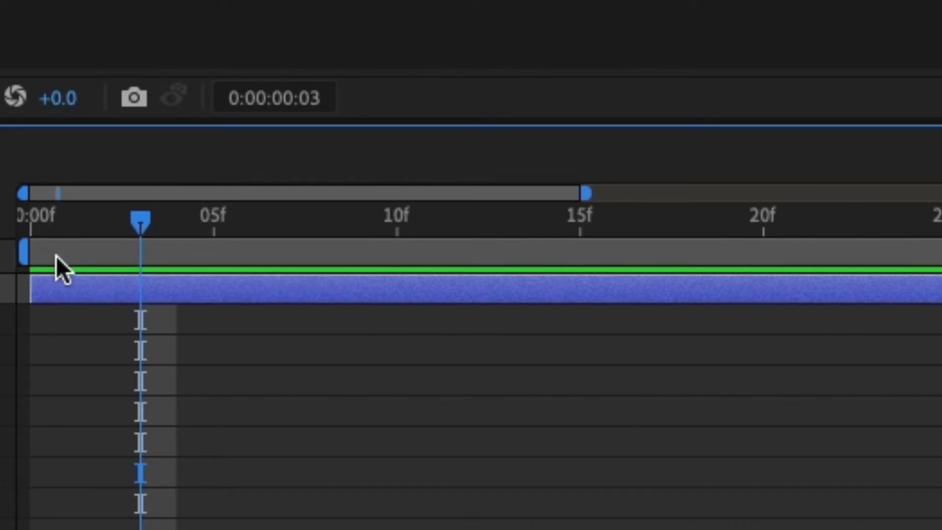
{"action": "key", "text": "Page_Up"}
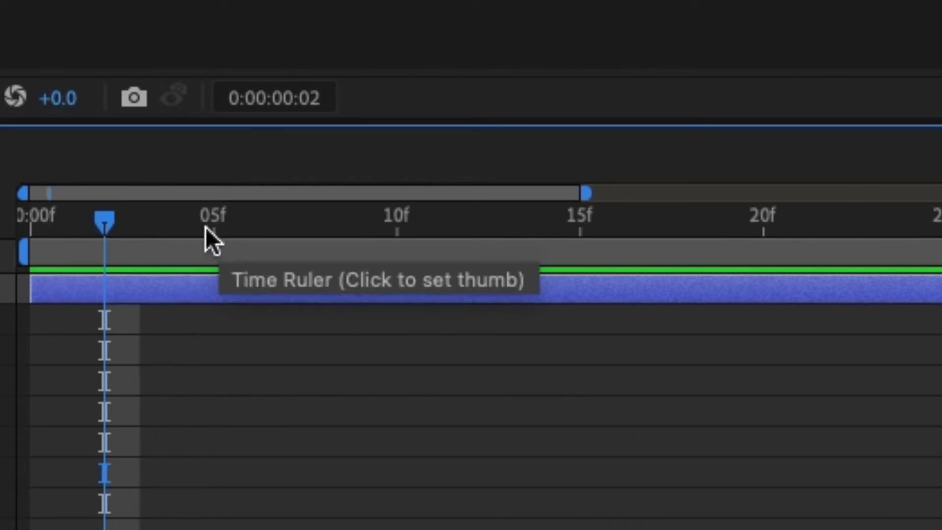
{"action": "left_click_drag", "start_coordinate": [32, 221], "coordinate": [216, 234]}
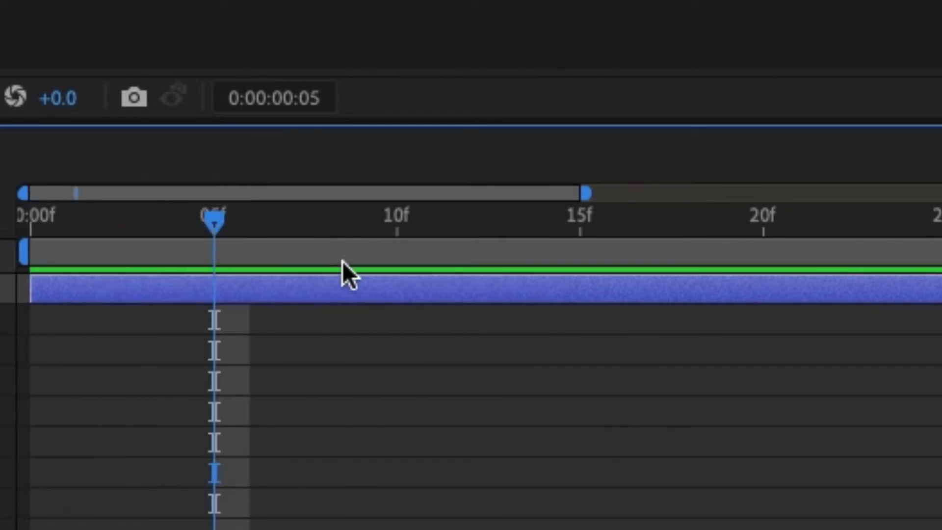
{"action": "left_click", "coordinate": [395, 221]}
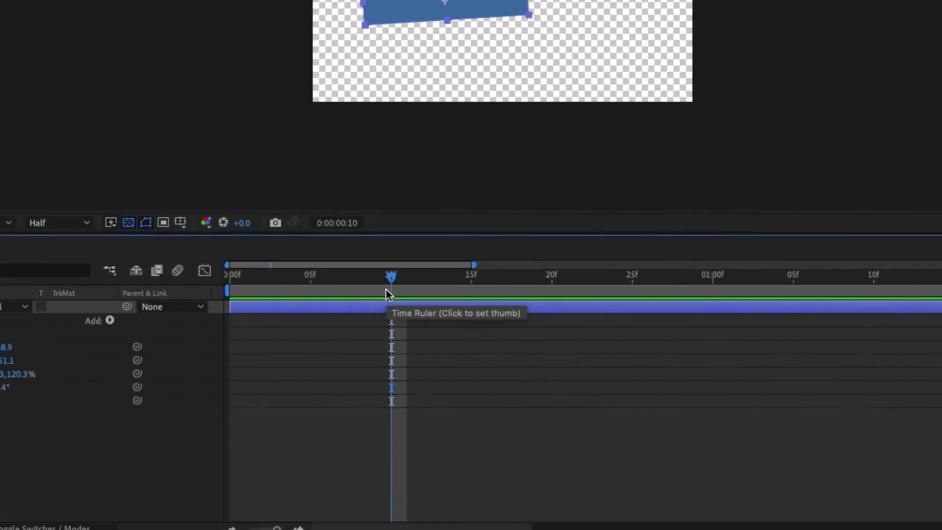
Magnify the timeline to single-frame divisions, view its beginning, and widen it to show about three seconds.
{"action": "left_click", "coordinate": [301, 521]}
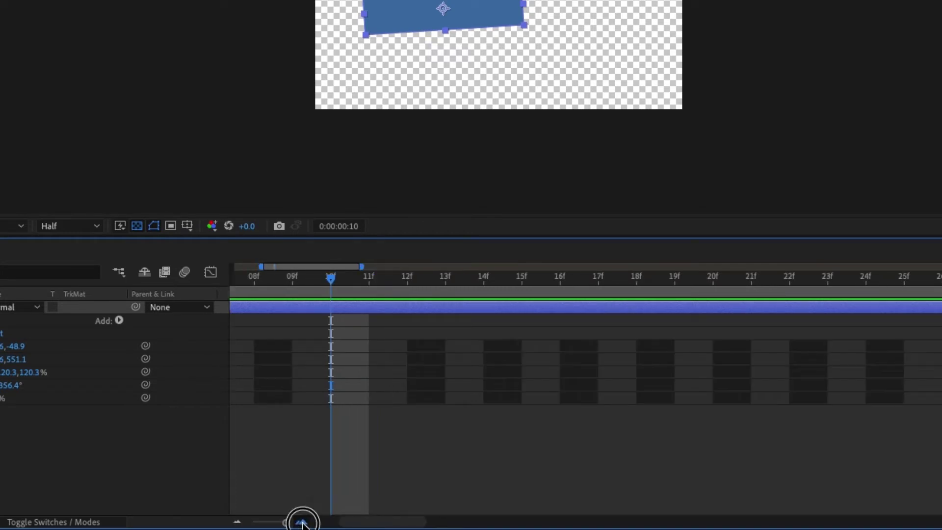
{"action": "left_click_drag", "start_coordinate": [386, 521], "coordinate": [358, 520]}
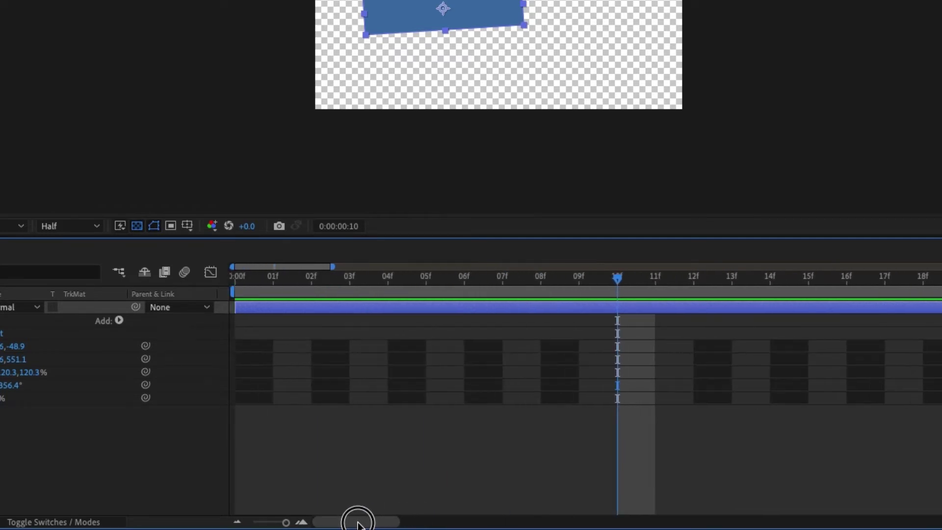
{"action": "left_click", "coordinate": [238, 523]}
{"action": "left_click", "coordinate": [239, 523]}
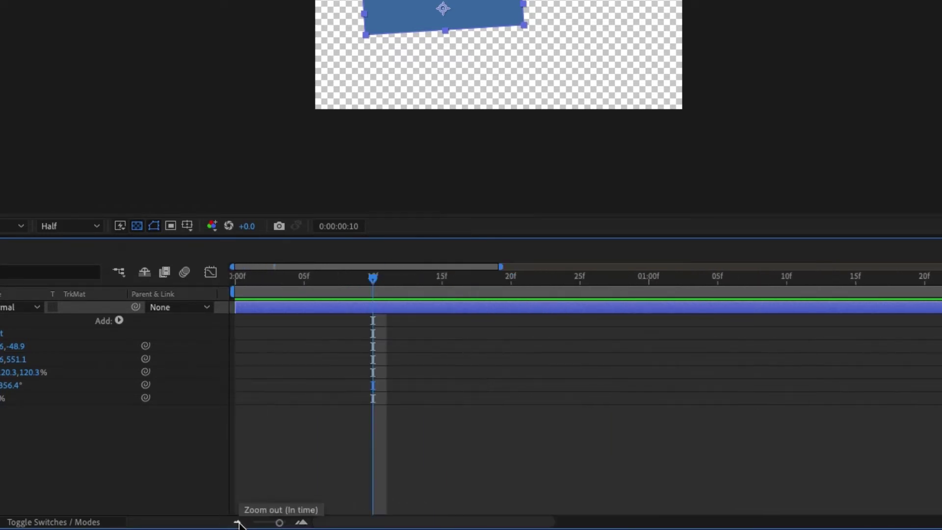
{"action": "left_click", "coordinate": [238, 523]}
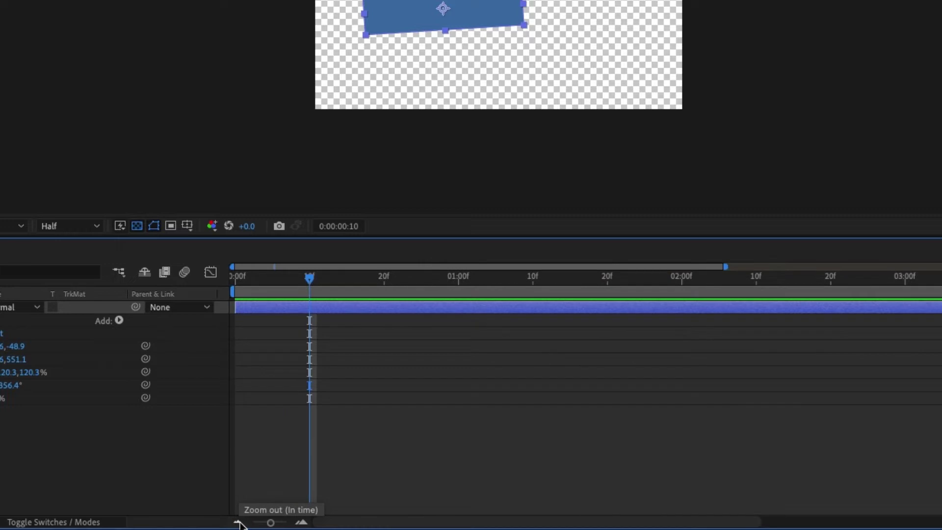
Jump the current time to the 1, 2 and 3 second marks and back to 1 second.
{"action": "left_click", "coordinate": [458, 279]}
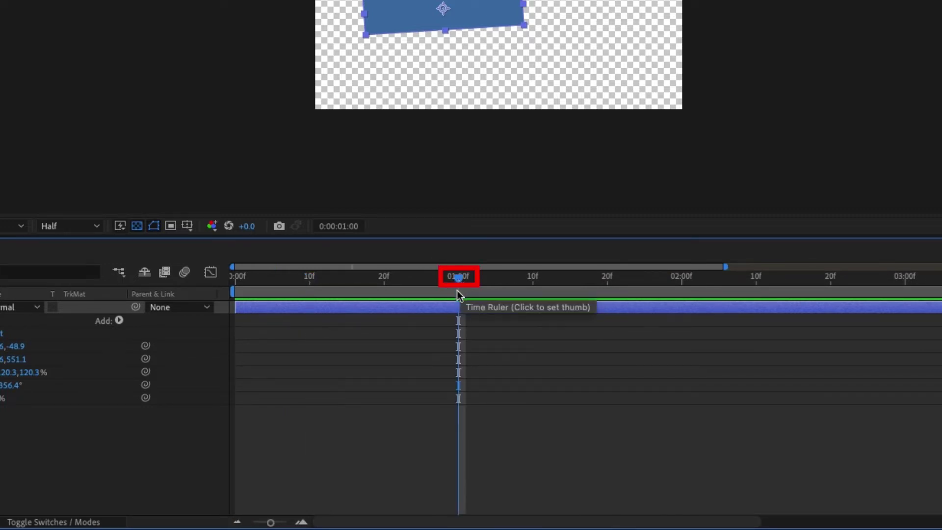
{"action": "left_click", "coordinate": [682, 281]}
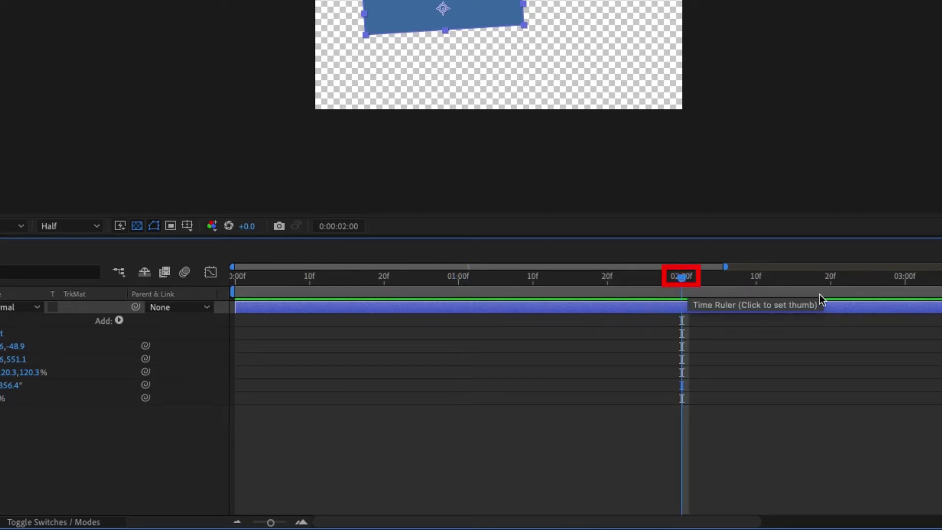
{"action": "left_click", "coordinate": [906, 280]}
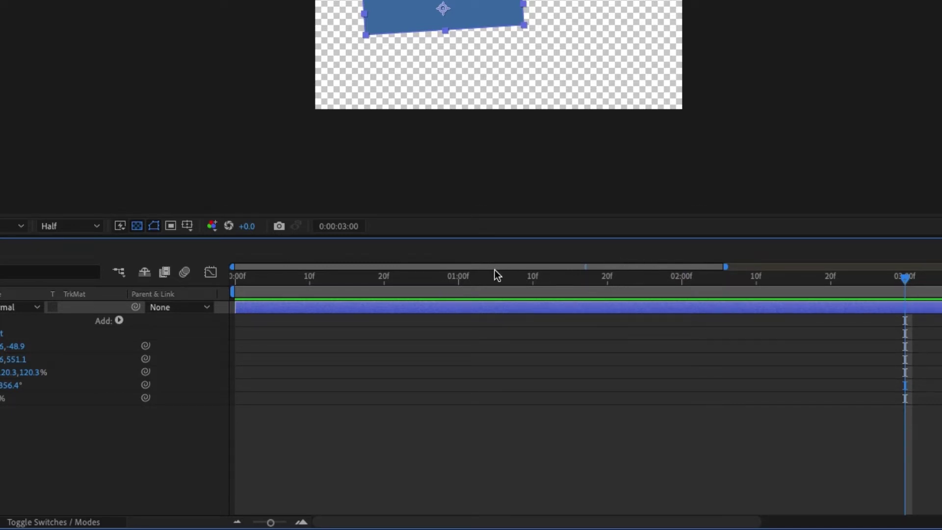
{"action": "left_click", "coordinate": [458, 281]}
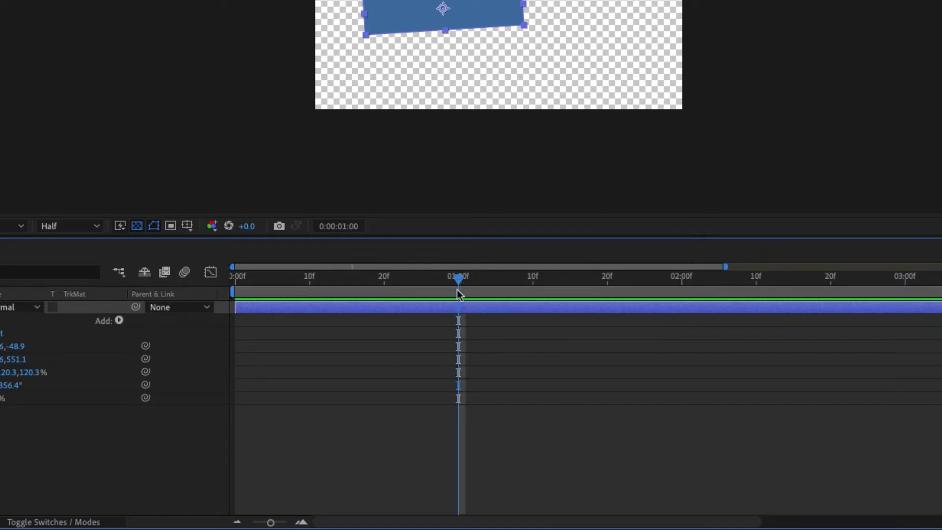
Scrub the current time from the composition's start to 1 second, and set it to frame 10.
{"action": "left_click_drag", "start_coordinate": [458, 280], "coordinate": [456, 307]}
{"action": "left_click", "coordinate": [235, 282]}
{"action": "left_click_drag", "start_coordinate": [234, 282], "coordinate": [461, 293]}
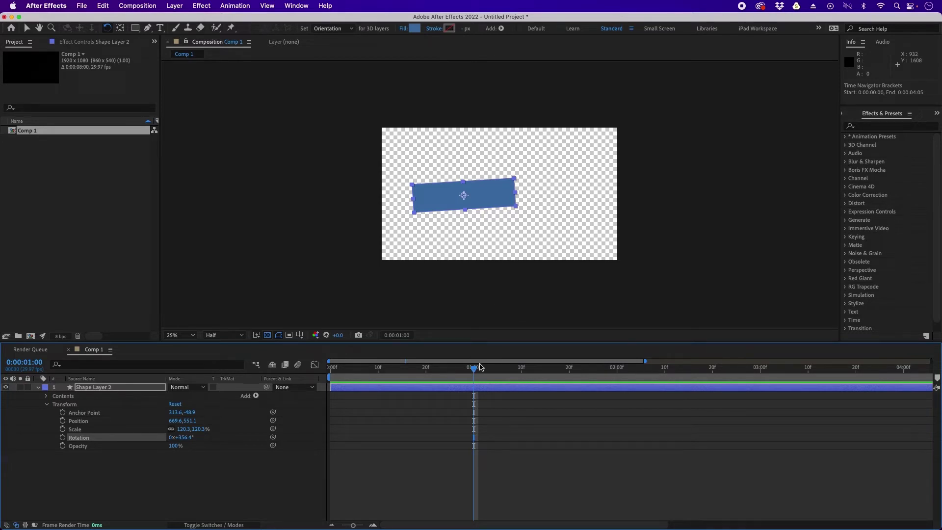
{"action": "left_click_drag", "start_coordinate": [471, 369], "coordinate": [378, 386]}
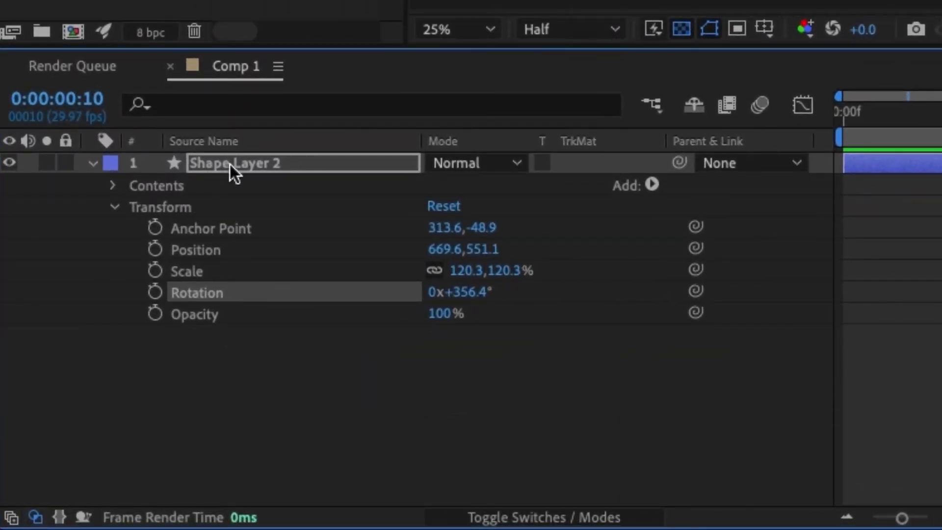
Rename the rectangle's shape layer as Layer 1.
{"action": "left_click", "coordinate": [290, 167]}
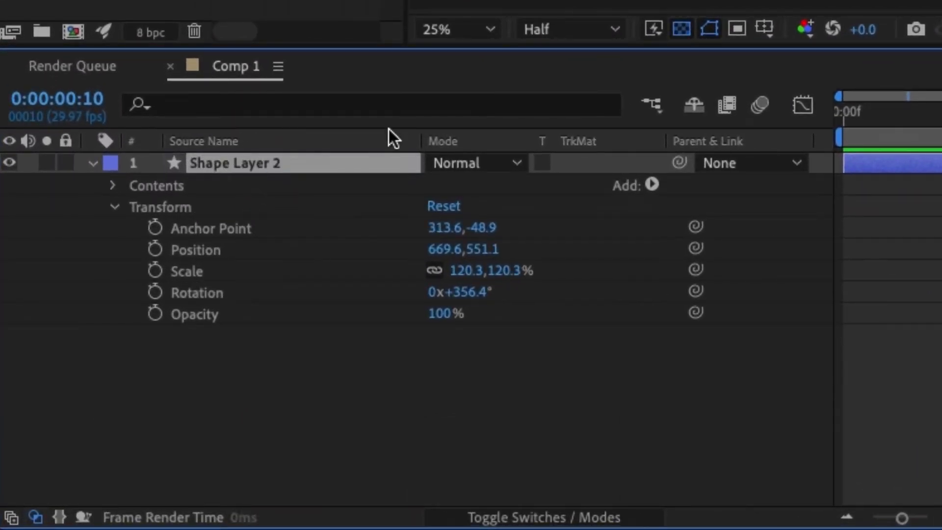
{"action": "left_click", "coordinate": [255, 164]}
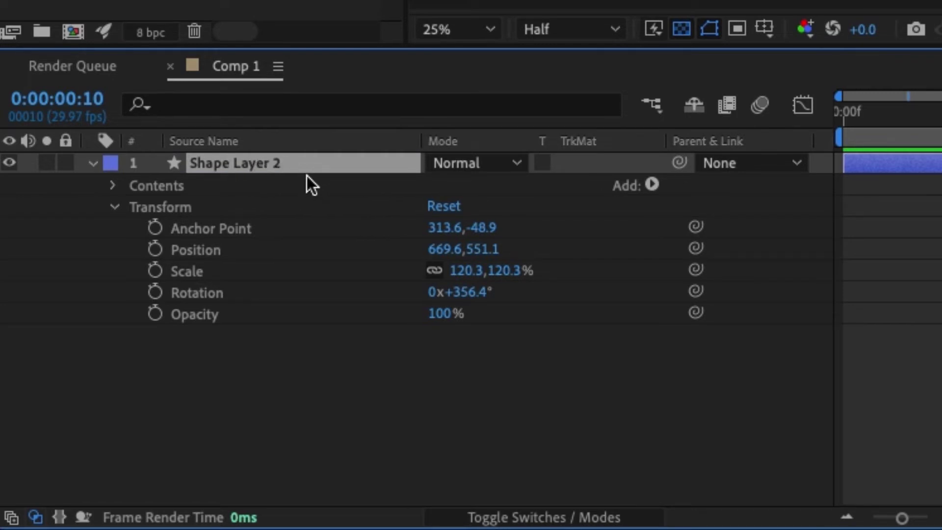
{"action": "key", "text": "Return"}
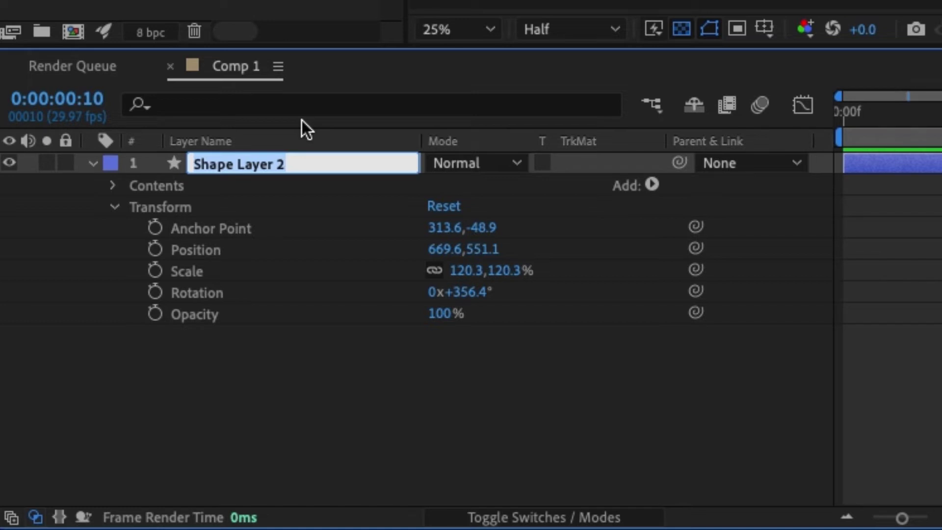
{"action": "type", "text": "Layer 1"}
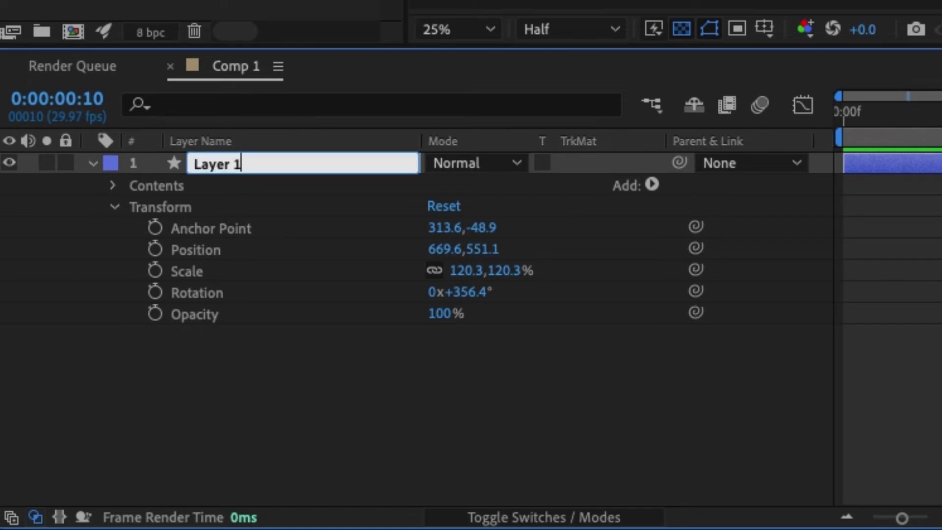
{"action": "key", "text": "Return"}
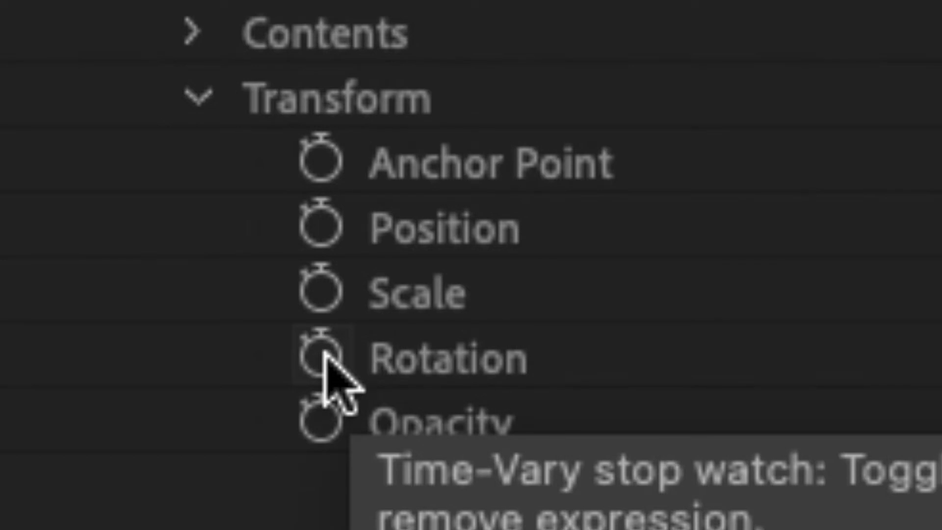
Enable keyframing for Layer 1's Rotation at frame 10 and set the value to 0°.
{"action": "left_click", "coordinate": [324, 358]}
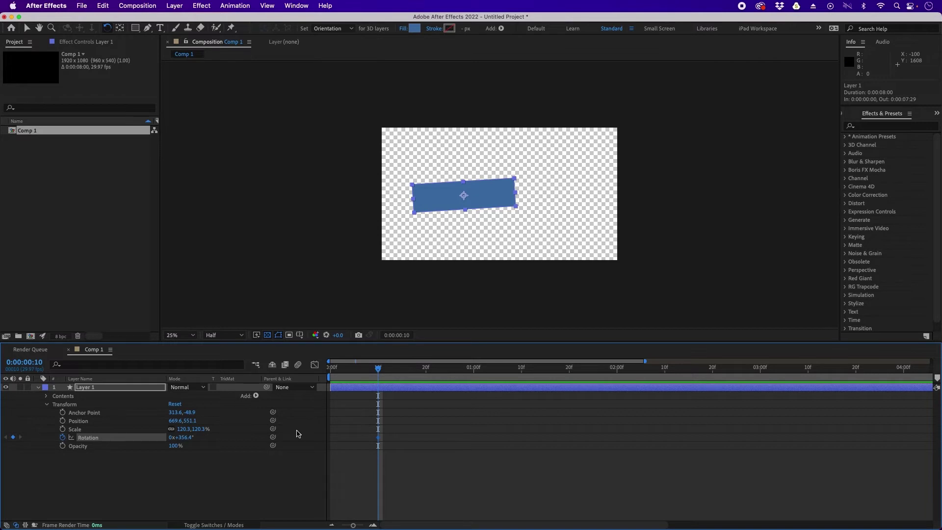
{"action": "left_click", "coordinate": [186, 438]}
{"action": "type", "text": "0"}
{"action": "key", "text": "Return"}
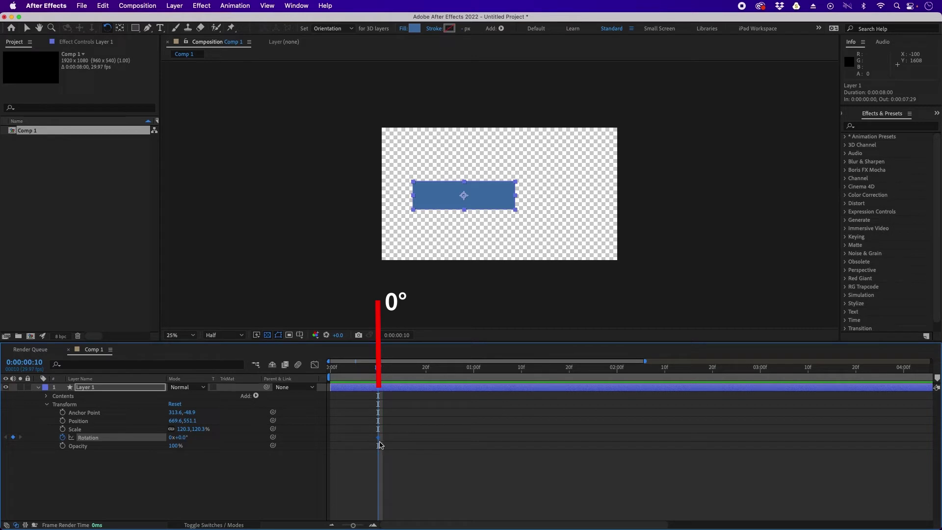
Add a second Rotation keyframe at 0:00:01:00 by rotating the rectangle freehand to about -44°.
{"action": "left_click_drag", "start_coordinate": [388, 372], "coordinate": [473, 384]}
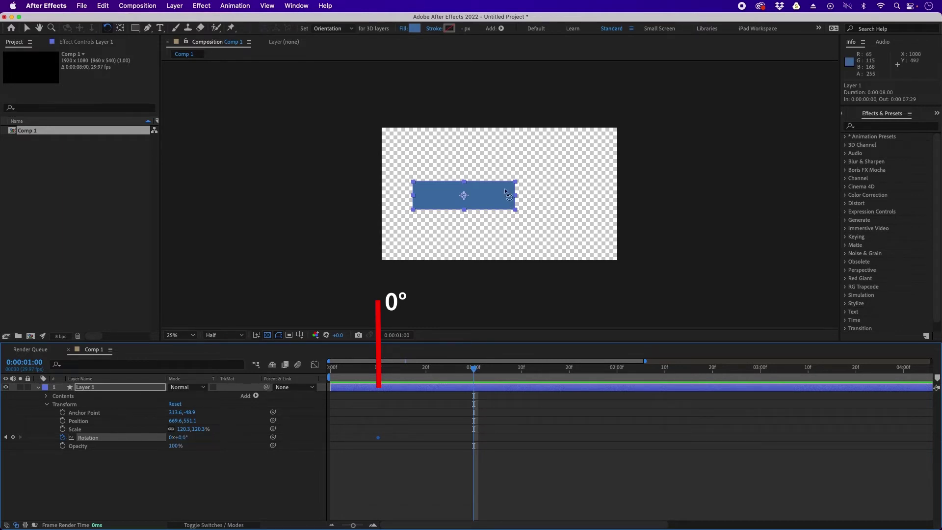
{"action": "left_click_drag", "start_coordinate": [498, 189], "coordinate": [492, 168]}
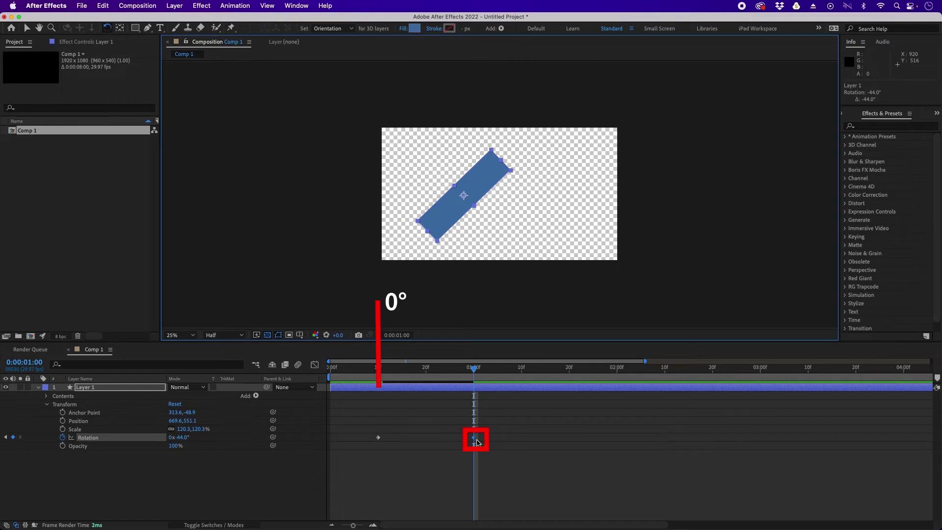
{"action": "mouse_move", "coordinate": [475, 438]}
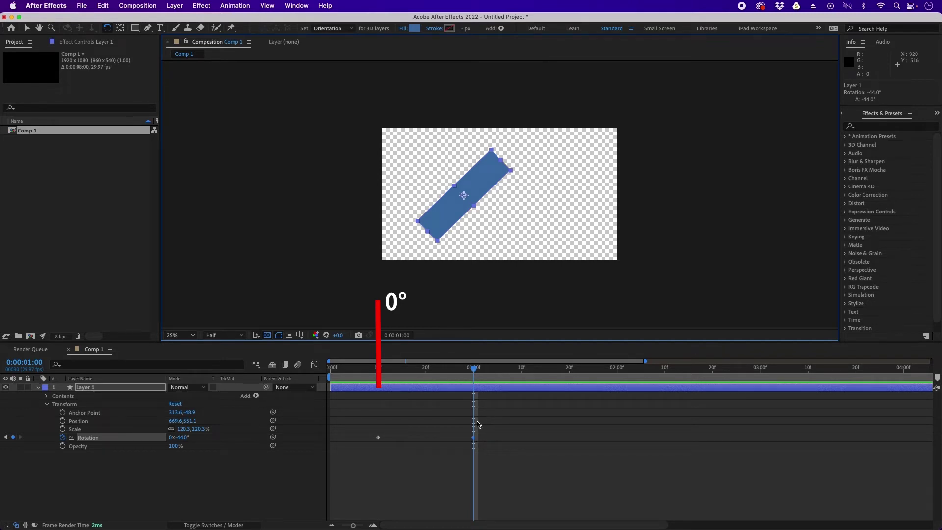
Deselect the layer and scrub between the Rotation keyframes at frame 10 and 1 second to examine the motion.
{"action": "left_click", "coordinate": [481, 372]}
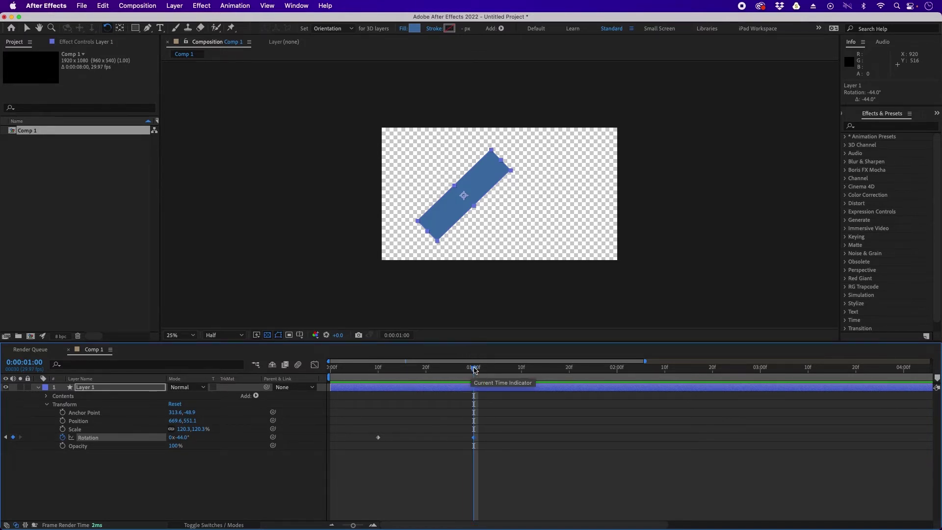
{"action": "left_click", "coordinate": [473, 371]}
{"action": "left_click_drag", "start_coordinate": [473, 370], "coordinate": [368, 372]}
{"action": "left_click", "coordinate": [384, 413]}
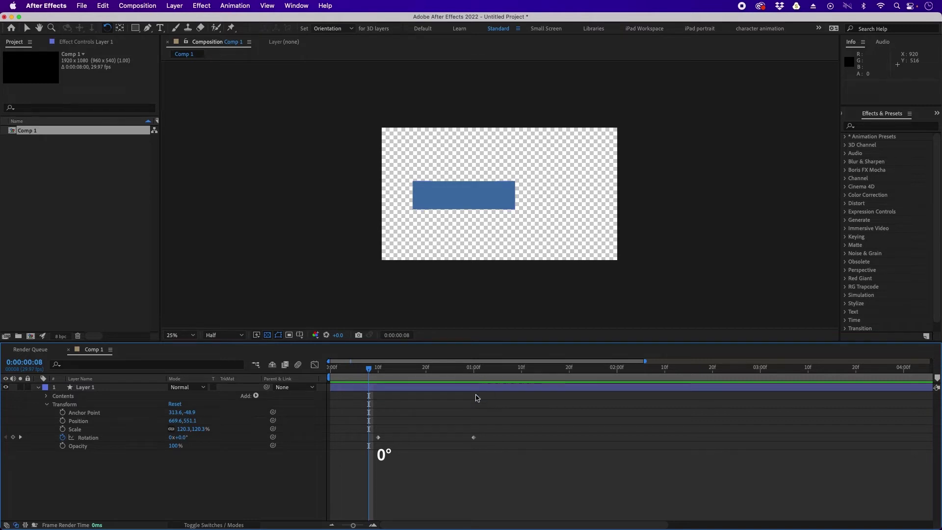
{"action": "left_click", "coordinate": [472, 367]}
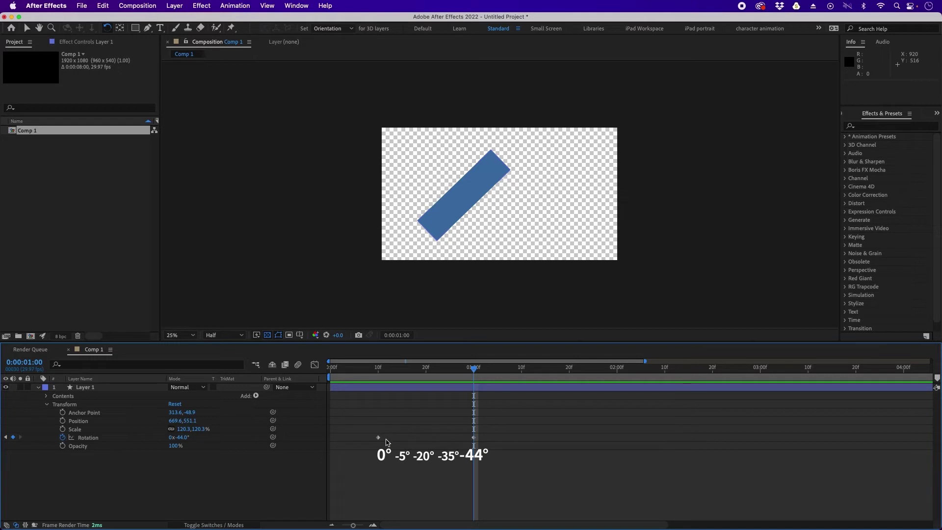
{"action": "left_click_drag", "start_coordinate": [383, 368], "coordinate": [472, 393]}
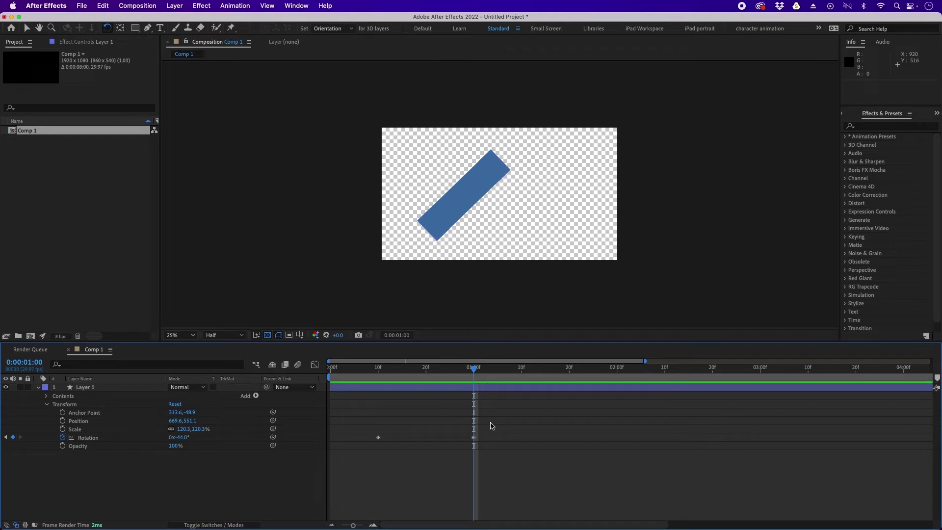
Show the full 8-second timeline and preview the rotation animation from the start.
{"action": "left_click", "coordinate": [332, 525]}
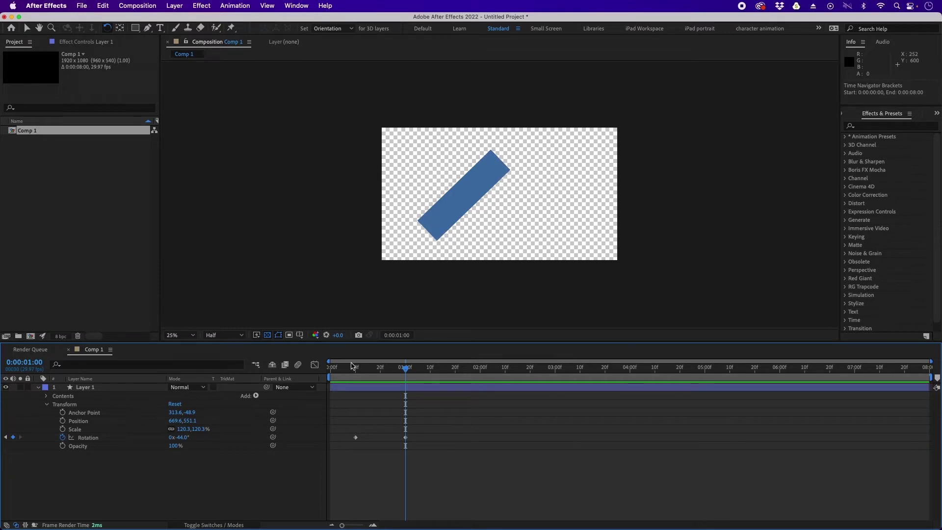
{"action": "left_click_drag", "start_coordinate": [925, 369], "coordinate": [338, 384]}
{"action": "key", "text": "space"}
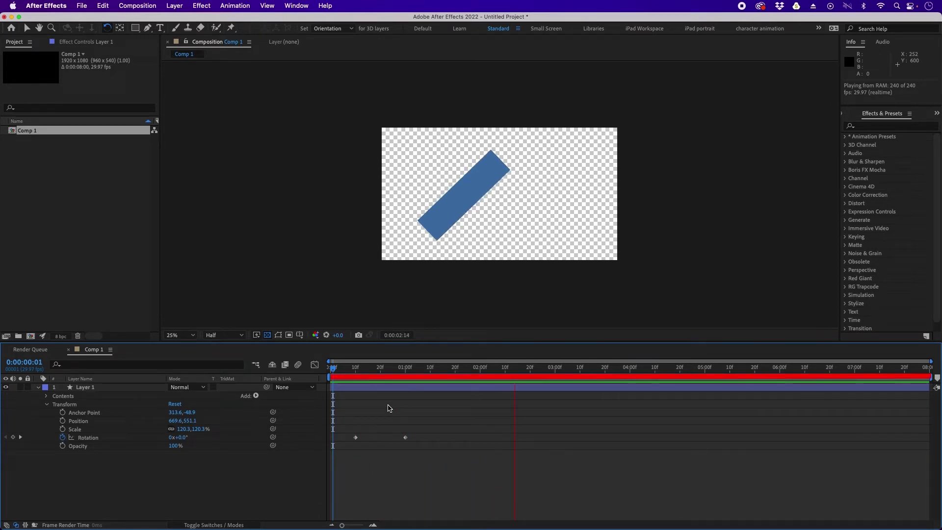
{"action": "key", "text": "space"}
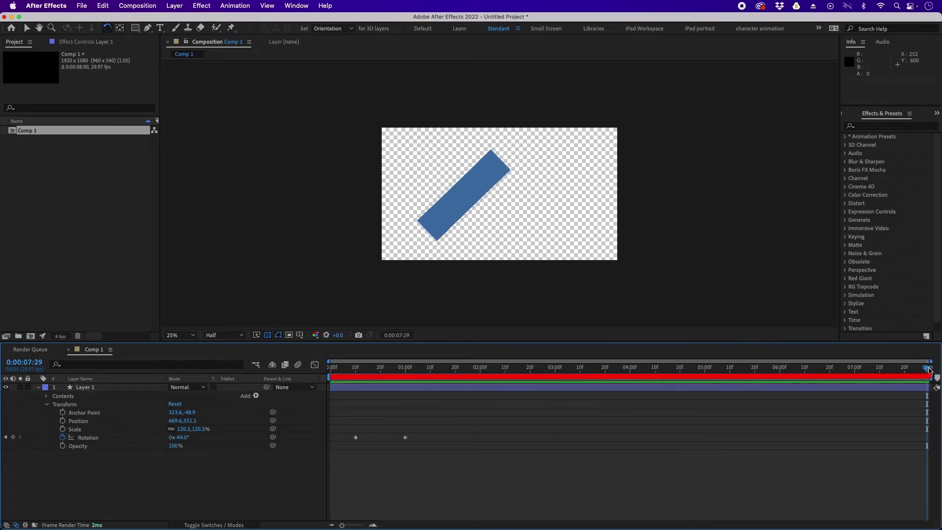
Shorten the work area to end at about 0:00:01:23 and preview the animation from the start.
{"action": "left_click", "coordinate": [466, 389]}
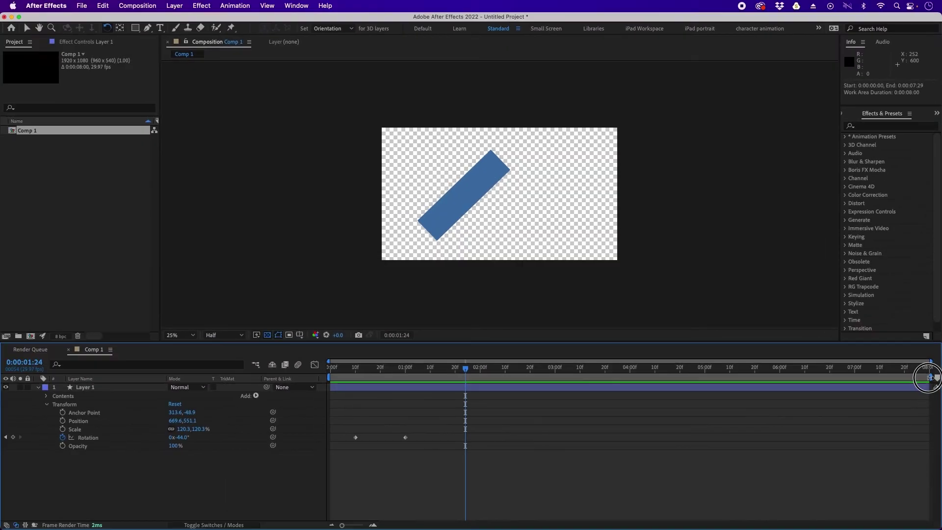
{"action": "left_click_drag", "start_coordinate": [930, 378], "coordinate": [463, 398]}
{"action": "left_click_drag", "start_coordinate": [362, 369], "coordinate": [327, 382]}
{"action": "key", "text": "space"}
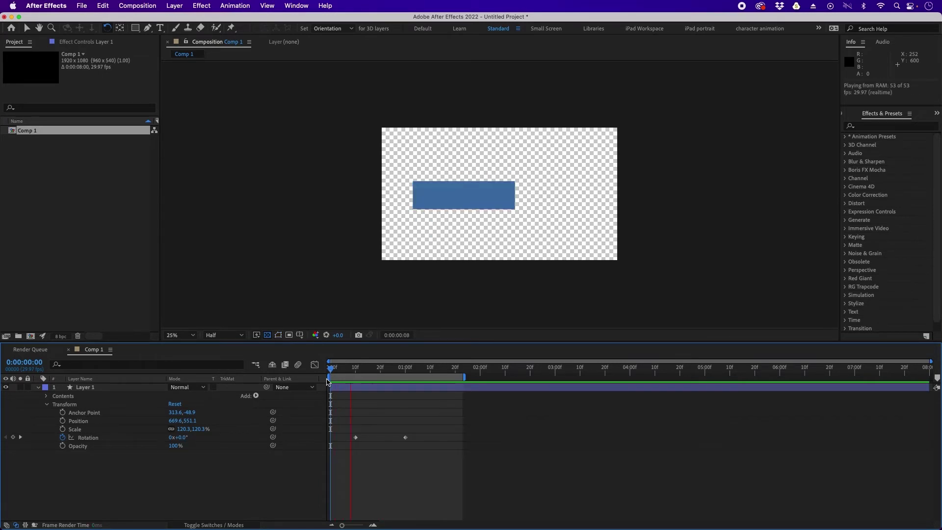
{"action": "key", "text": "space"}
Move the playhead to 0:00:01:14 and end the work area there.
{"action": "left_click_drag", "start_coordinate": [456, 368], "coordinate": [427, 368]}
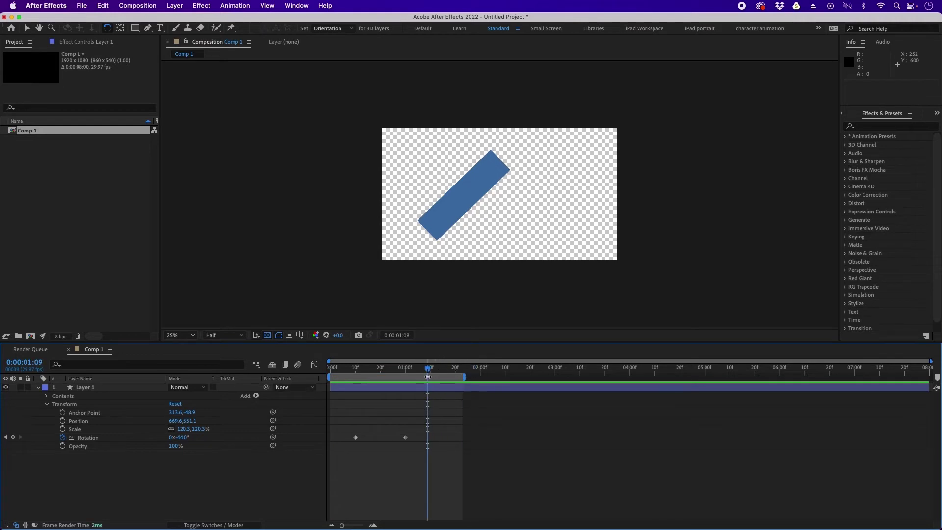
{"action": "left_click_drag", "start_coordinate": [427, 369], "coordinate": [442, 374]}
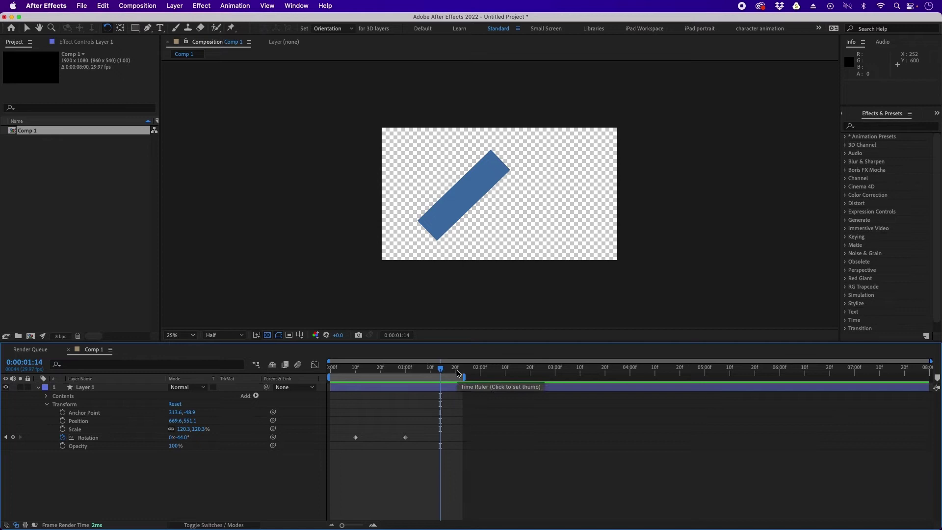
{"action": "key", "text": "n"}
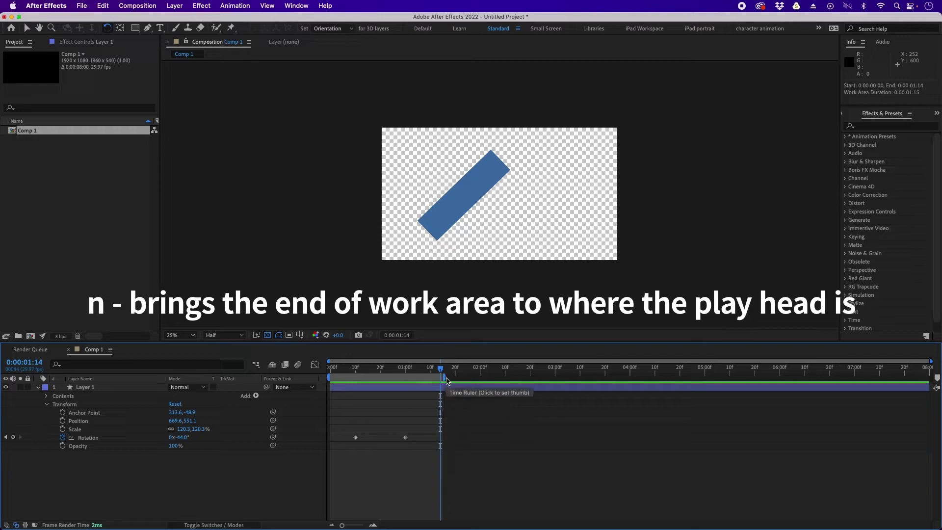
Start the work area at 0:00:00:26, and extend it back to the beginning of the composition.
{"action": "left_click_drag", "start_coordinate": [441, 368], "coordinate": [395, 372]}
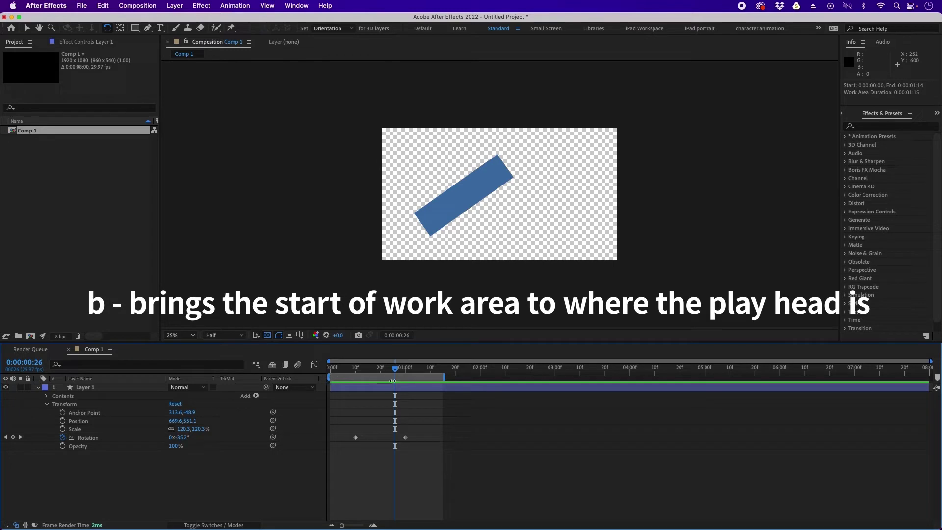
{"action": "key", "text": "b"}
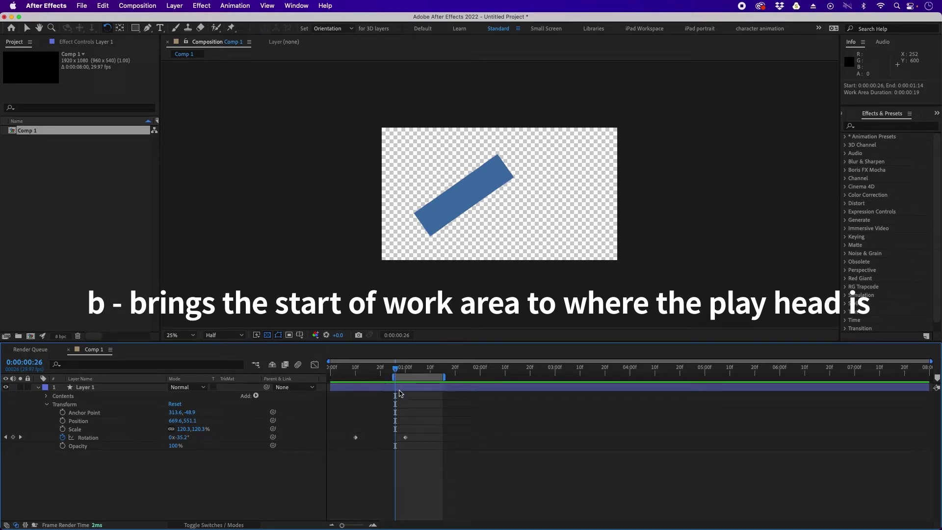
{"action": "left_click_drag", "start_coordinate": [393, 376], "coordinate": [300, 389]}
Scrub between the two Rotation keyframes to review how the rectangle turns over that span.
{"action": "left_click_drag", "start_coordinate": [400, 370], "coordinate": [425, 369]}
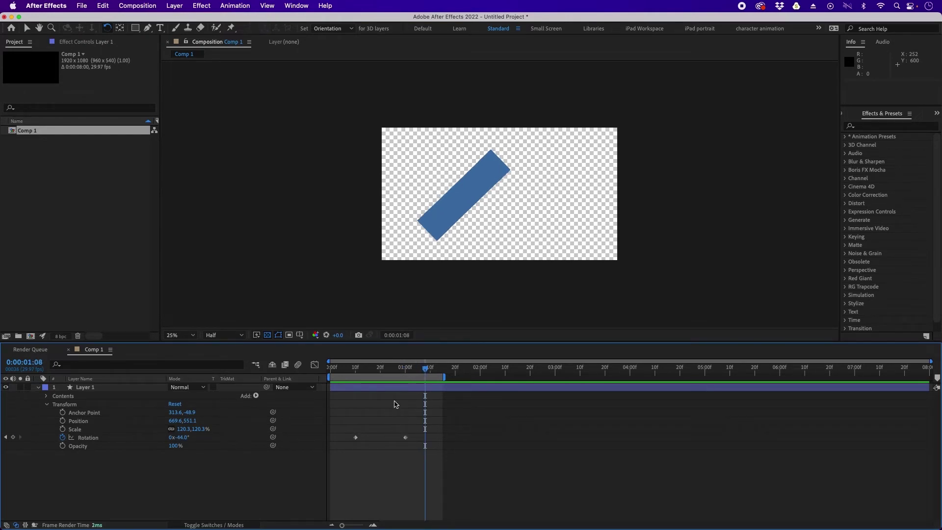
{"action": "left_click_drag", "start_coordinate": [363, 369], "coordinate": [355, 369]}
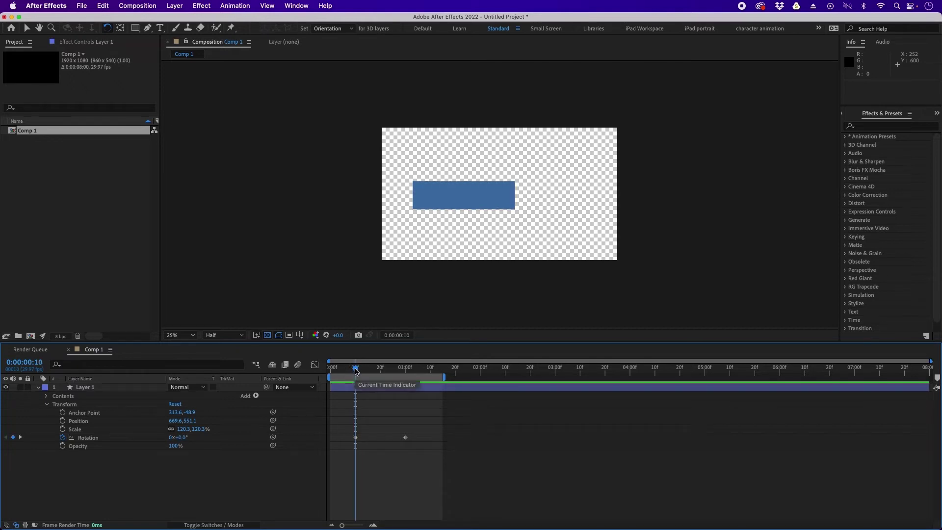
{"action": "left_click_drag", "start_coordinate": [360, 371], "coordinate": [404, 371]}
Move the second Rotation keyframe out to 0:00:01:29 and scrub through the slower rotation.
{"action": "left_click_drag", "start_coordinate": [395, 428], "coordinate": [484, 441]}
{"action": "left_click", "coordinate": [405, 438]}
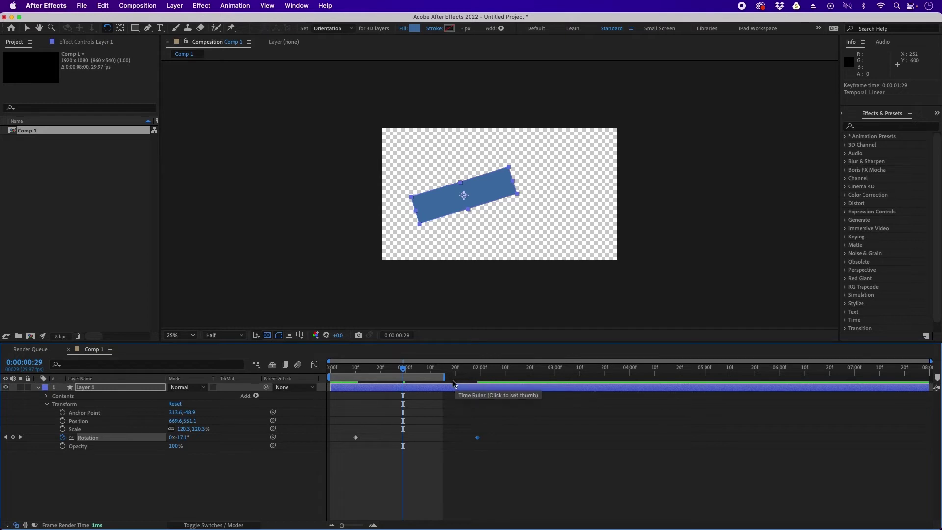
{"action": "left_click_drag", "start_coordinate": [400, 370], "coordinate": [403, 391]}
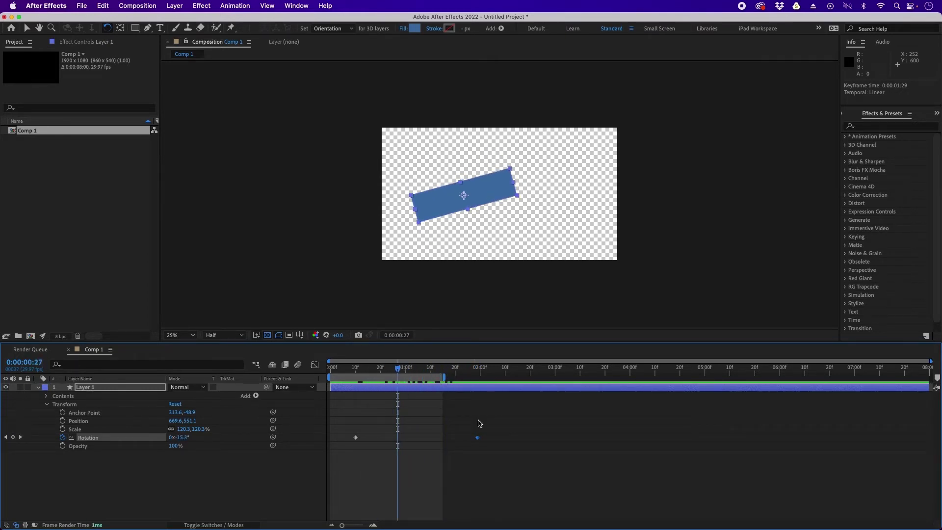
Move the second Rotation keyframe in to 0:00:00:15 and preview the faster rotation.
{"action": "left_click_drag", "start_coordinate": [478, 440], "coordinate": [367, 441]}
{"action": "left_click_drag", "start_coordinate": [370, 368], "coordinate": [360, 380]}
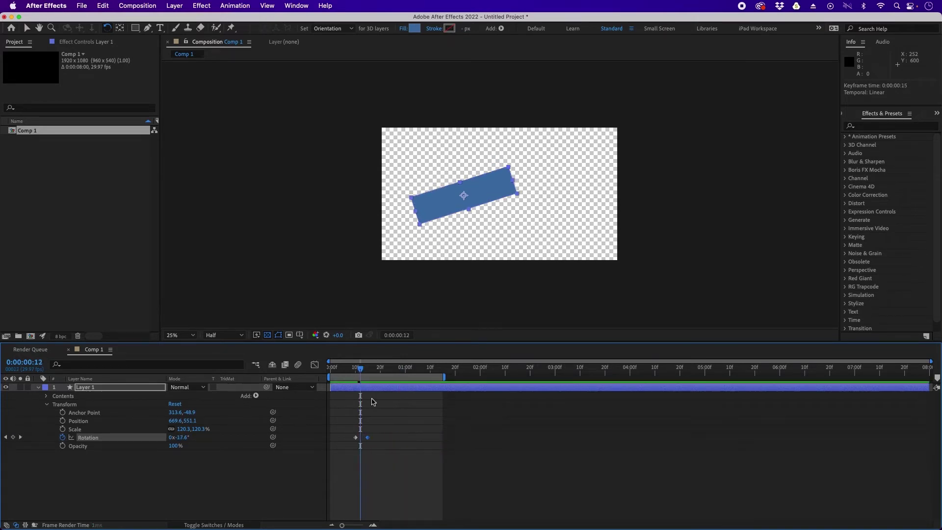
{"action": "key", "text": "j"}
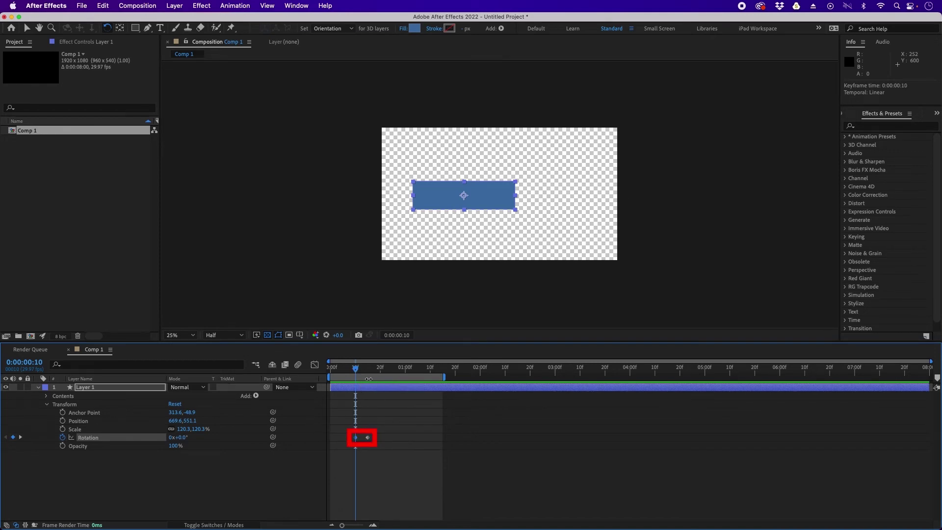
{"action": "left_click_drag", "start_coordinate": [362, 374], "coordinate": [343, 375]}
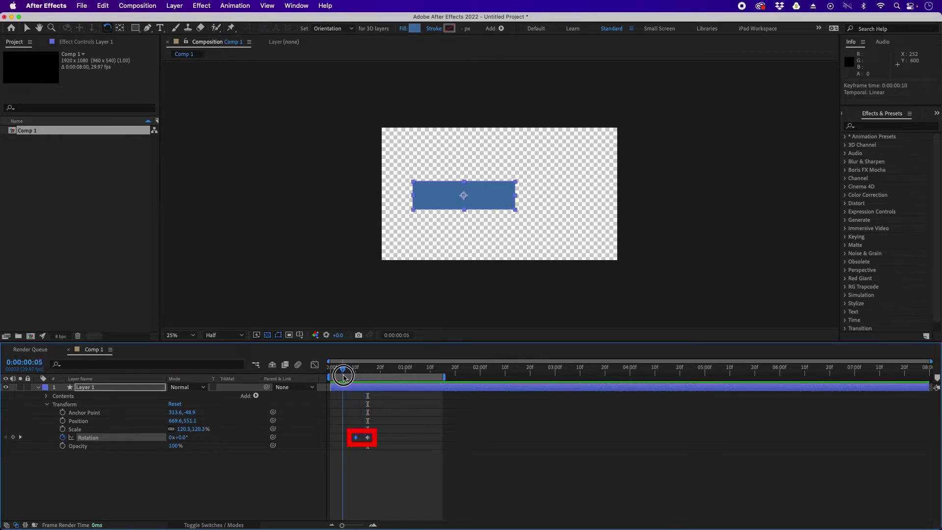
{"action": "key", "text": "space"}
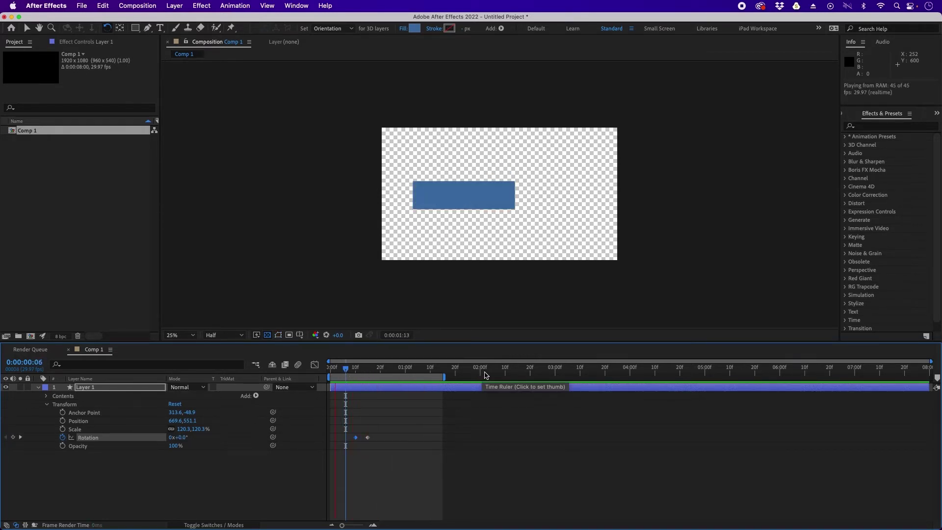
Move the second Rotation keyframe to 0:00:01:00, aligning it with the playhead, and deselect the layer.
{"action": "left_click_drag", "start_coordinate": [368, 438], "coordinate": [402, 437]}
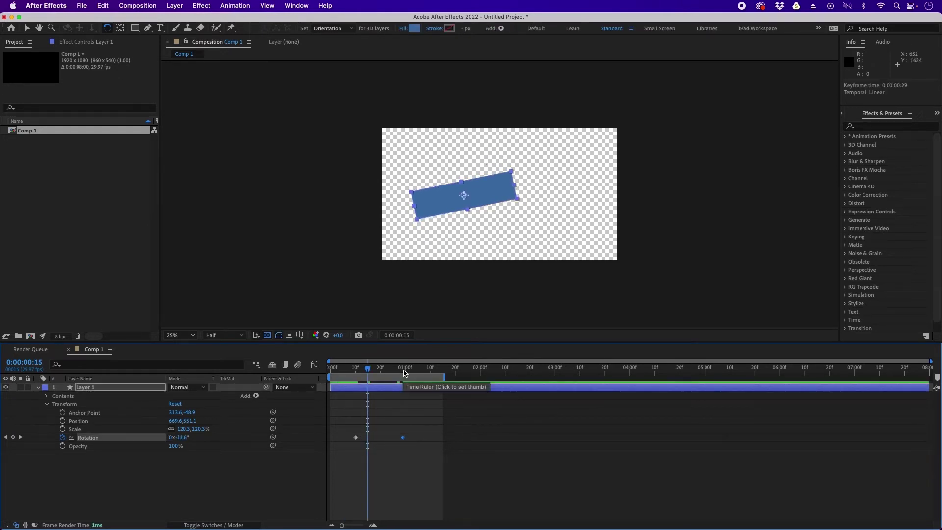
{"action": "left_click", "coordinate": [402, 377]}
{"action": "left_click_drag", "start_coordinate": [402, 368], "coordinate": [406, 368]}
{"action": "left_click_drag", "start_coordinate": [403, 437], "coordinate": [405, 437]}
{"action": "left_click", "coordinate": [421, 438]}
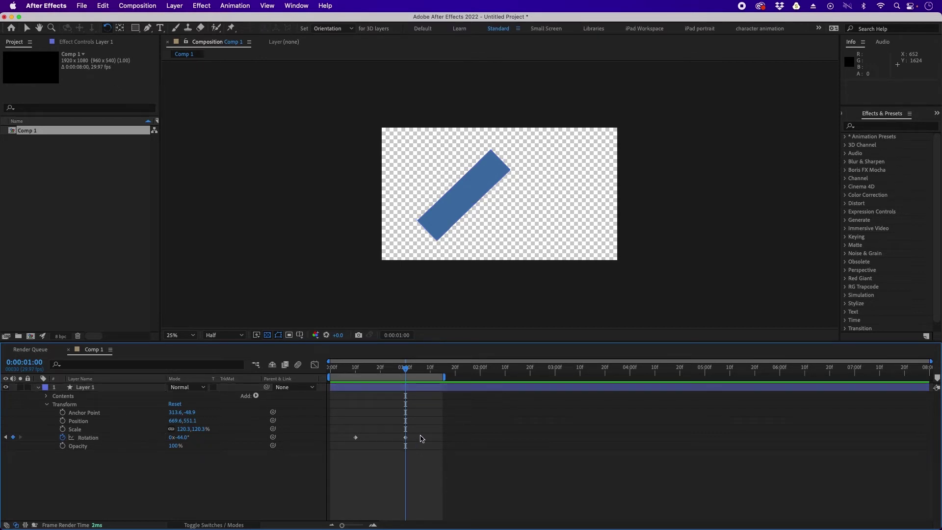
Step the playhead frame by frame between about 0:00:01:08 and 0:00:01:14 to examine the frames after the second keyframe.
{"action": "left_click_drag", "start_coordinate": [422, 368], "coordinate": [430, 369]}
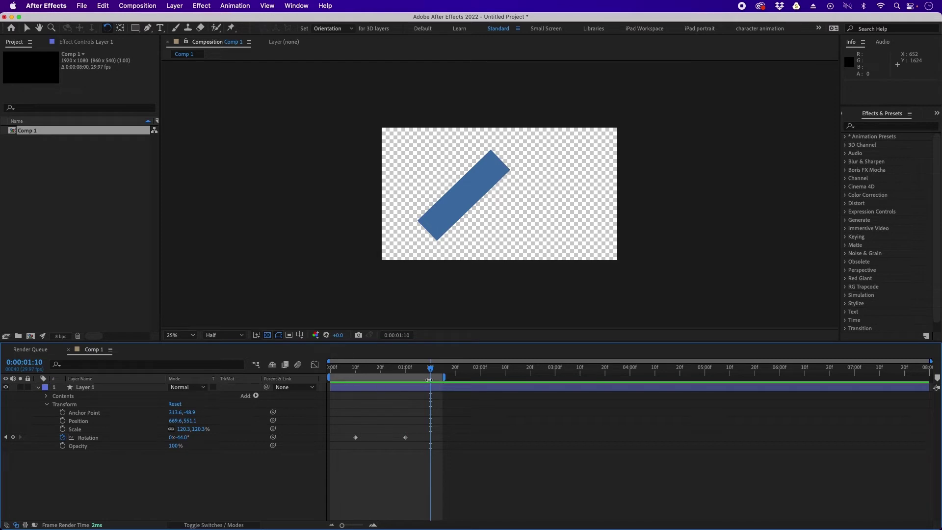
{"action": "key", "text": "Page_Up"}
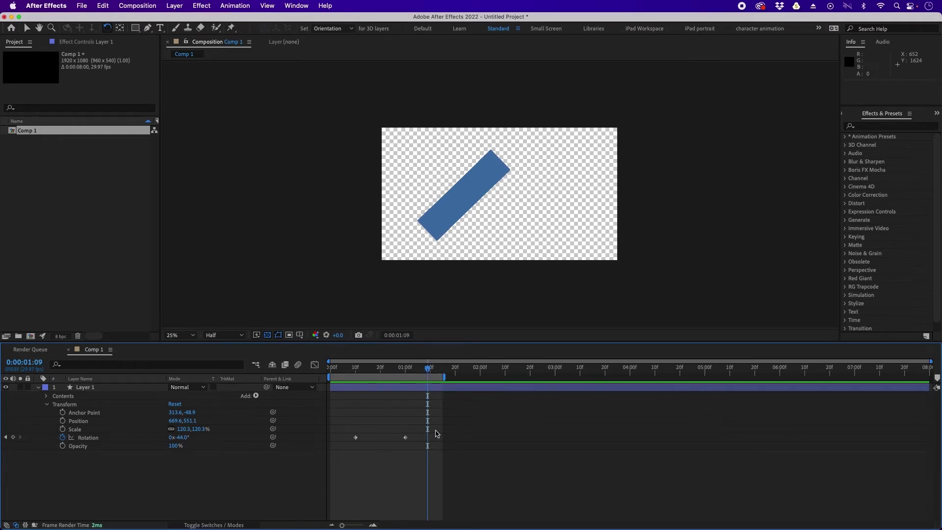
{"action": "left_click_drag", "start_coordinate": [427, 368], "coordinate": [424, 368]}
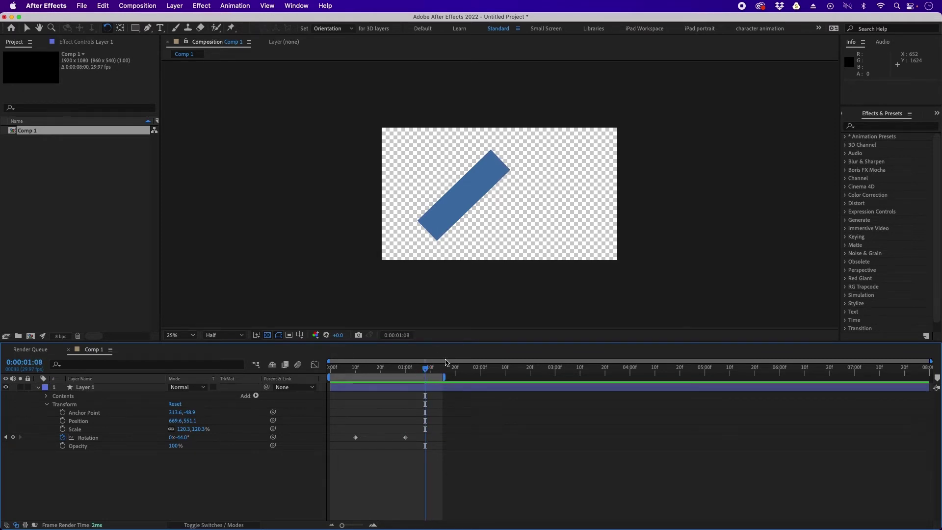
{"action": "key", "text": "Page_Down"}
{"action": "key", "text": "Page_Down"}
{"action": "key", "text": "Page_Down"}
{"action": "key", "text": "Page_Down"}
{"action": "key", "text": "Page_Down"}
{"action": "key", "text": "Page_Down"}
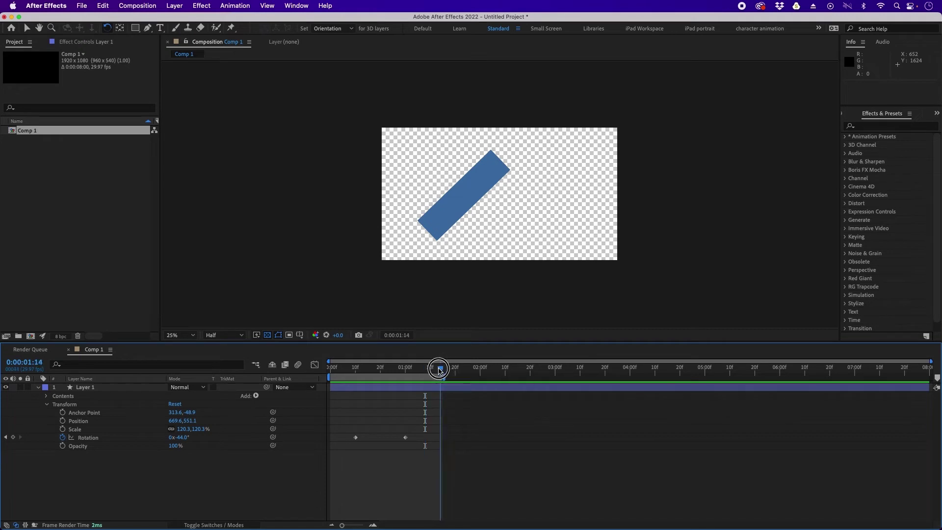
Extend the work area to about 4 seconds, add a Rotation keyframe holding -44° at 0:00:01:20, and compare it with the 1-second keyframe.
{"action": "left_click_drag", "start_coordinate": [447, 377], "coordinate": [632, 377]}
{"action": "left_click", "coordinate": [439, 371]}
{"action": "left_click_drag", "start_coordinate": [439, 370], "coordinate": [456, 389]}
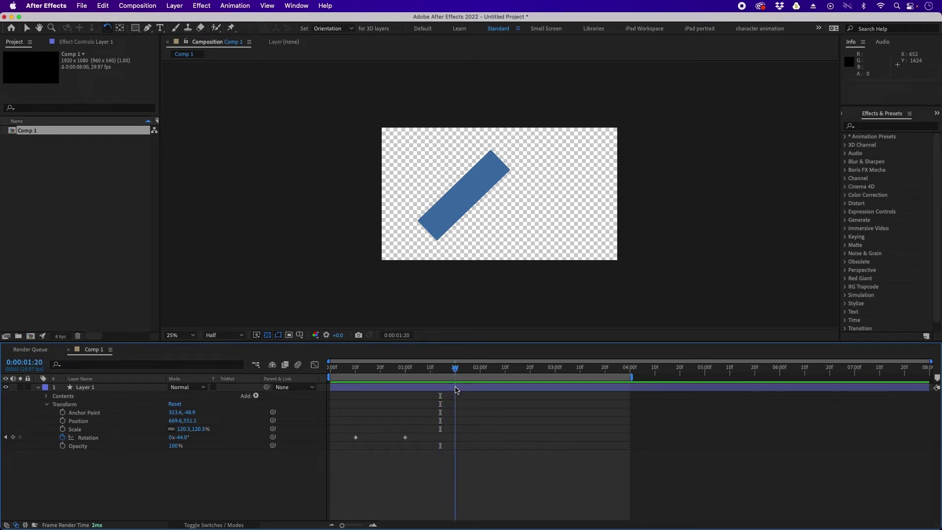
{"action": "left_click", "coordinate": [456, 412]}
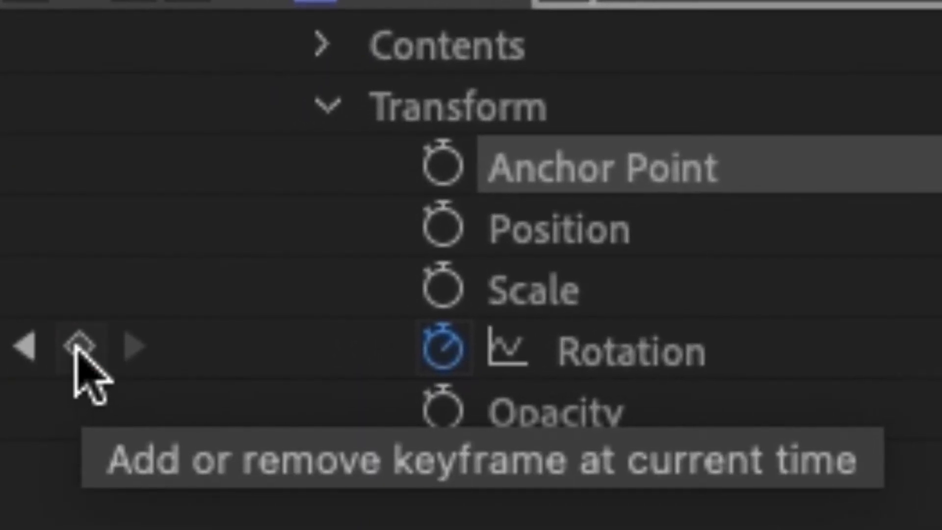
{"action": "left_click", "coordinate": [77, 347]}
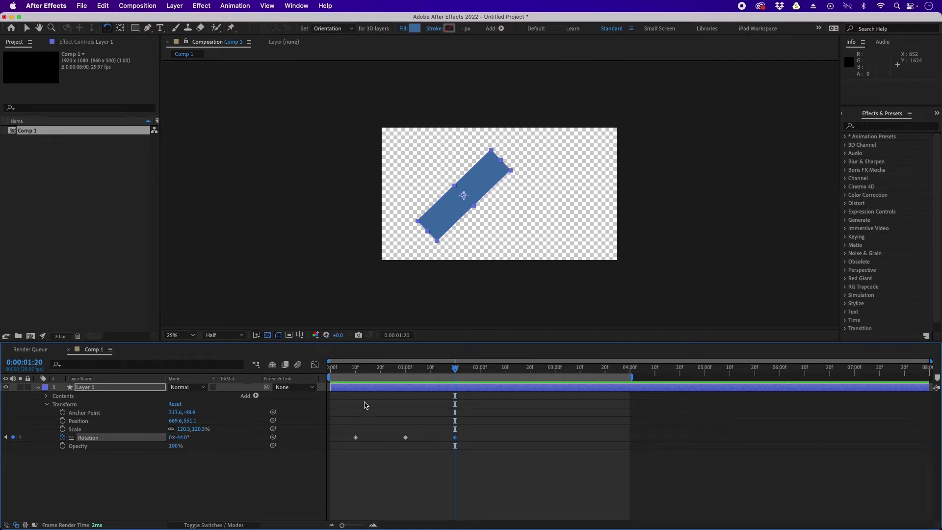
{"action": "left_click_drag", "start_coordinate": [457, 371], "coordinate": [408, 372]}
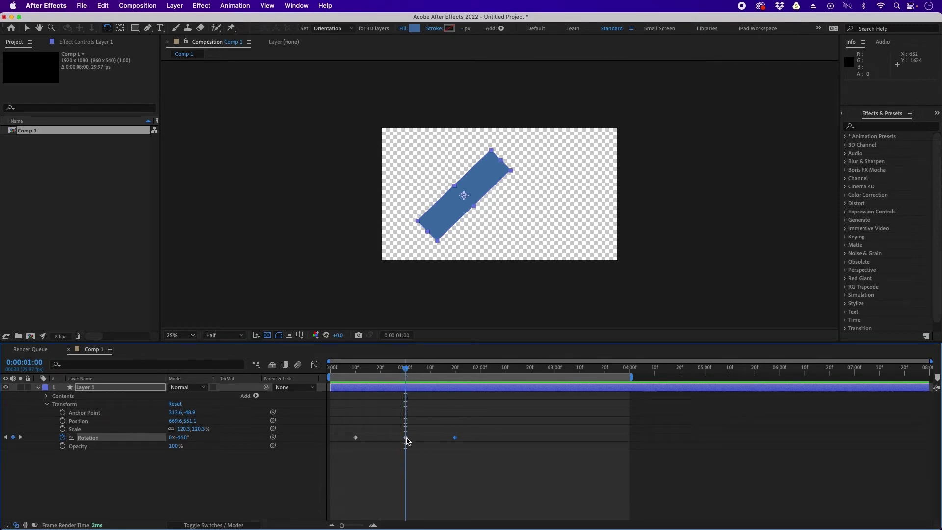
{"action": "left_click", "coordinate": [455, 369]}
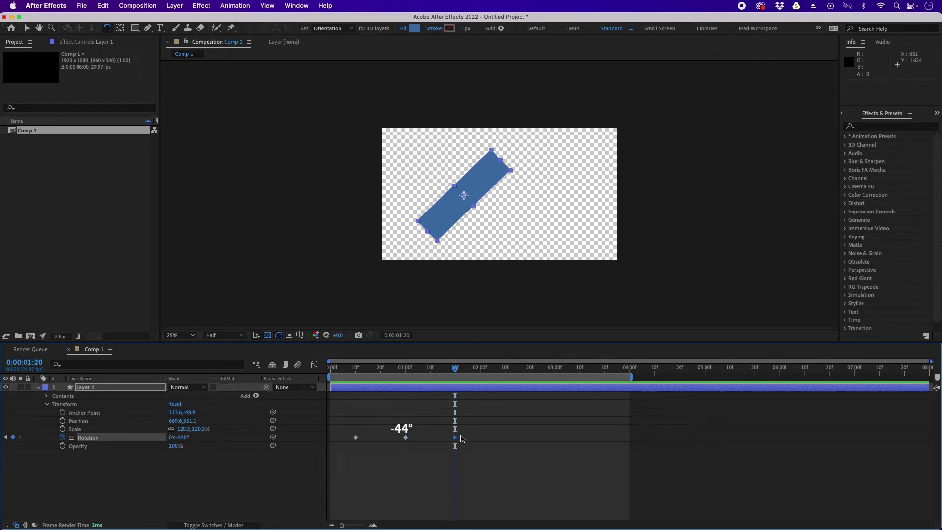
Add a fourth Rotation keyframe at 0:00:02:07 by rotating the rectangle freehand to about 84°, and deselect the layer.
{"action": "left_click_drag", "start_coordinate": [454, 368], "coordinate": [499, 370]}
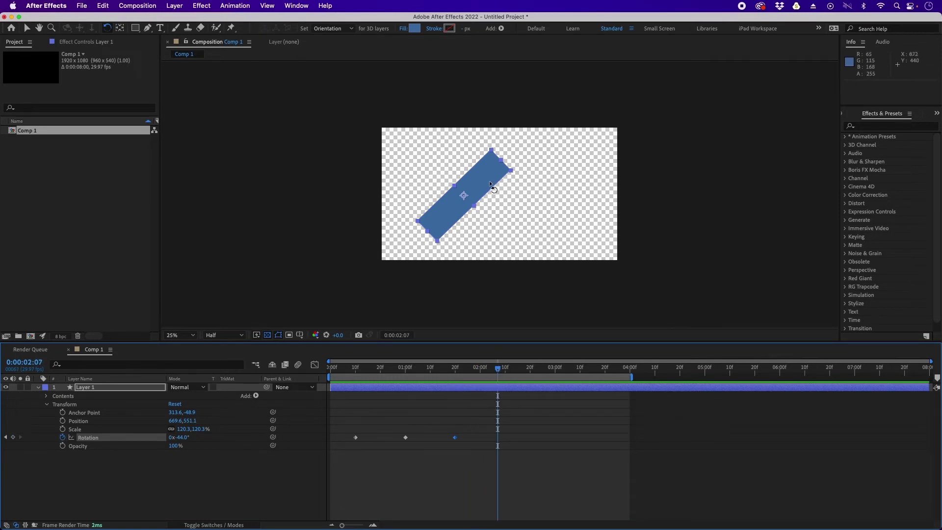
{"action": "left_click_drag", "start_coordinate": [492, 172], "coordinate": [470, 228]}
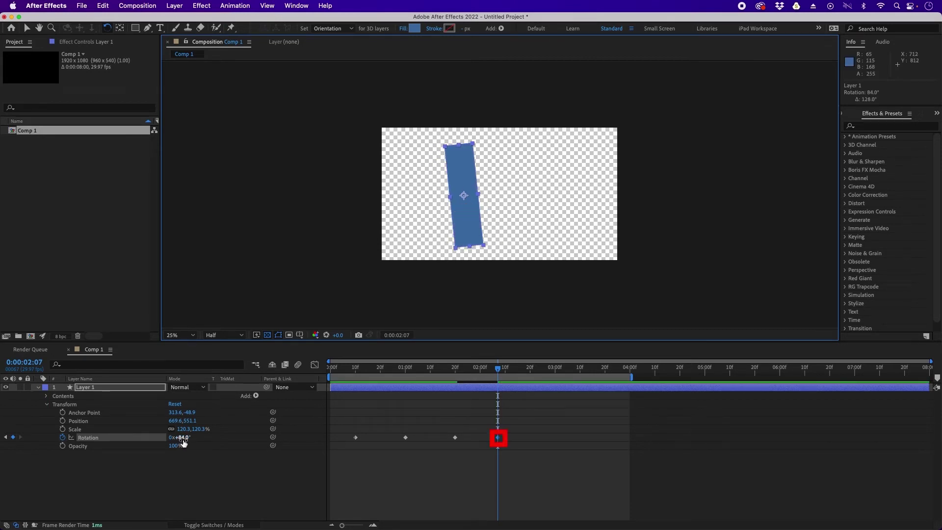
{"action": "left_click", "coordinate": [509, 419]}
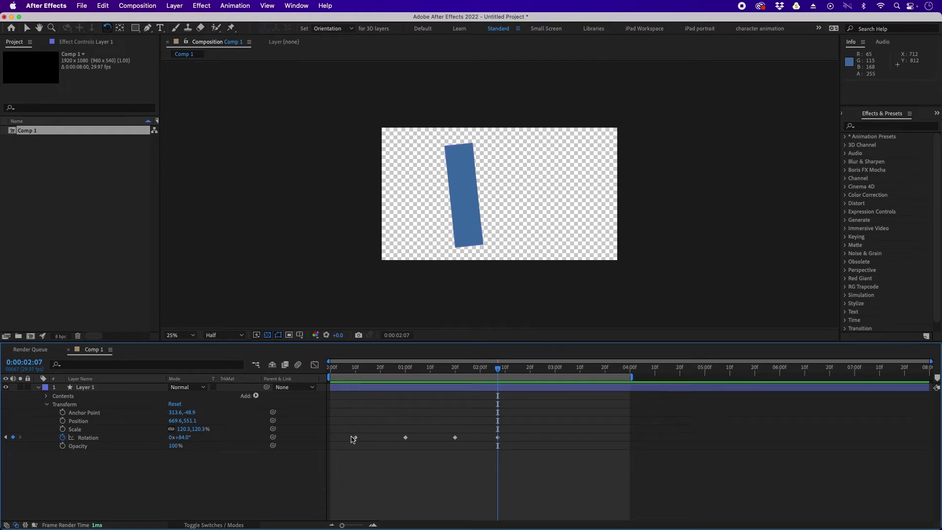
Scrub back across the four Rotation keyframes and compare the values of the second and third ones.
{"action": "mouse_move", "coordinate": [357, 441]}
{"action": "mouse_move", "coordinate": [498, 440]}
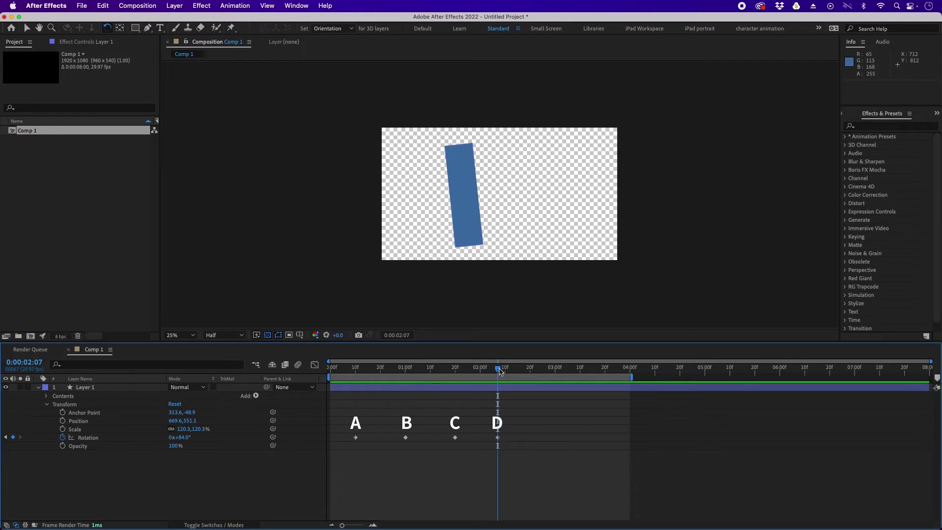
{"action": "mouse_move", "coordinate": [499, 371]}
{"action": "left_mouse_down"}
{"action": "mouse_move", "coordinate": [355, 383]}
{"action": "mouse_move", "coordinate": [359, 371]}
{"action": "mouse_move", "coordinate": [456, 375]}
{"action": "left_mouse_up"}
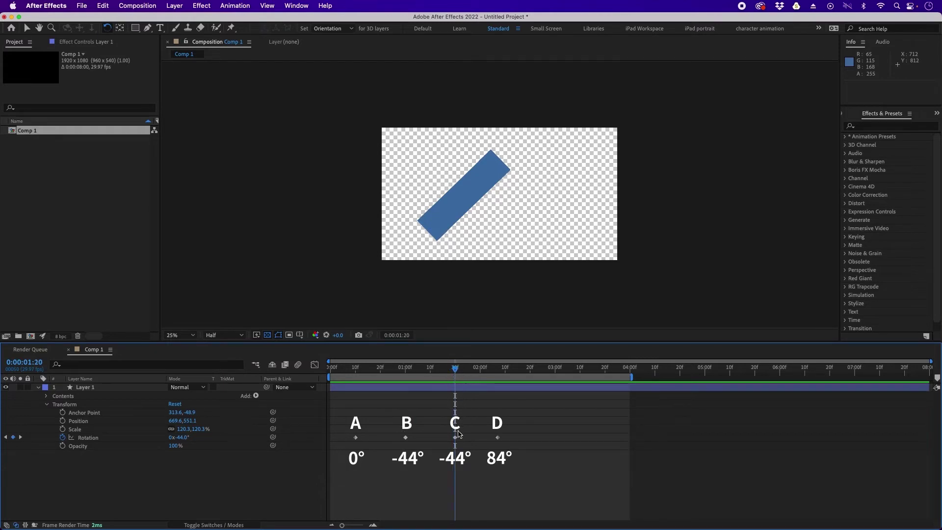
{"action": "left_click_drag", "start_coordinate": [462, 377], "coordinate": [388, 397]}
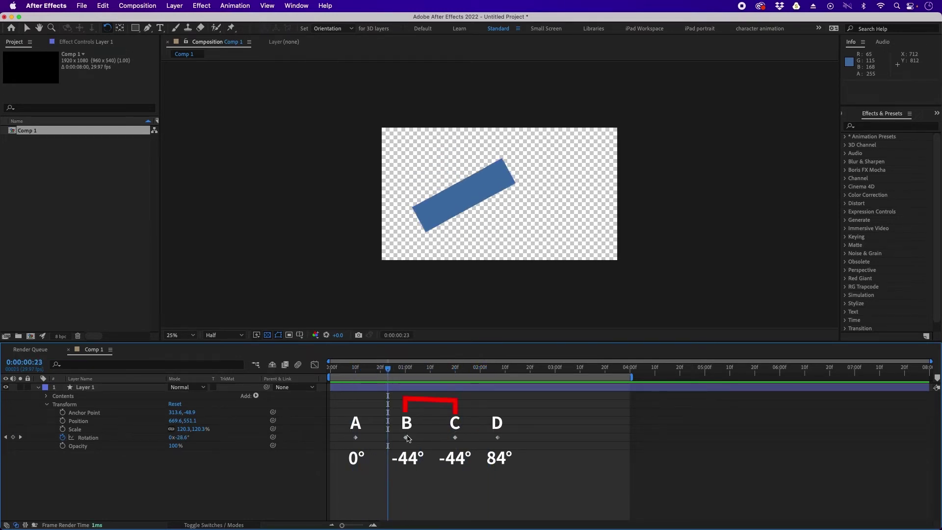
{"action": "left_click", "coordinate": [401, 433]}
{"action": "left_click", "coordinate": [451, 435]}
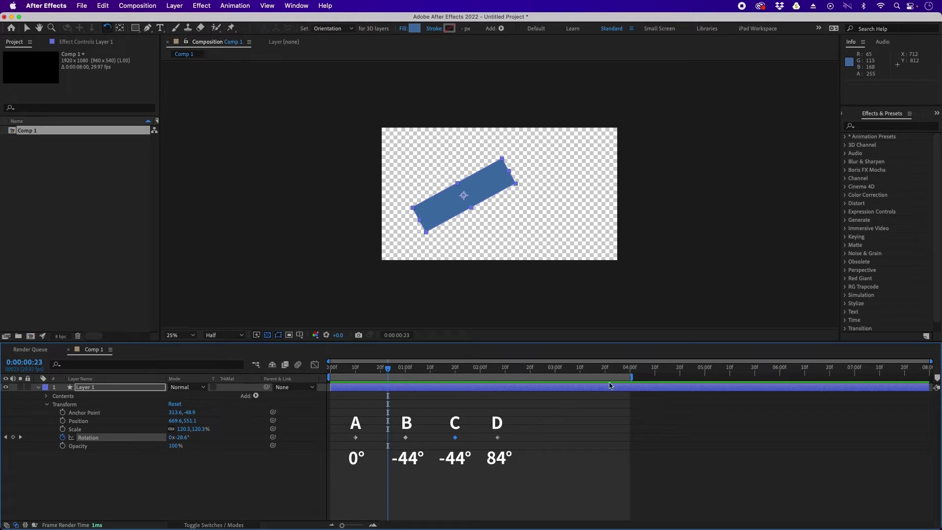
Shorten the work area to end at 0:00:02:15 and preview the four-keyframe rotation animation.
{"action": "left_click_drag", "start_coordinate": [630, 376], "coordinate": [524, 378]}
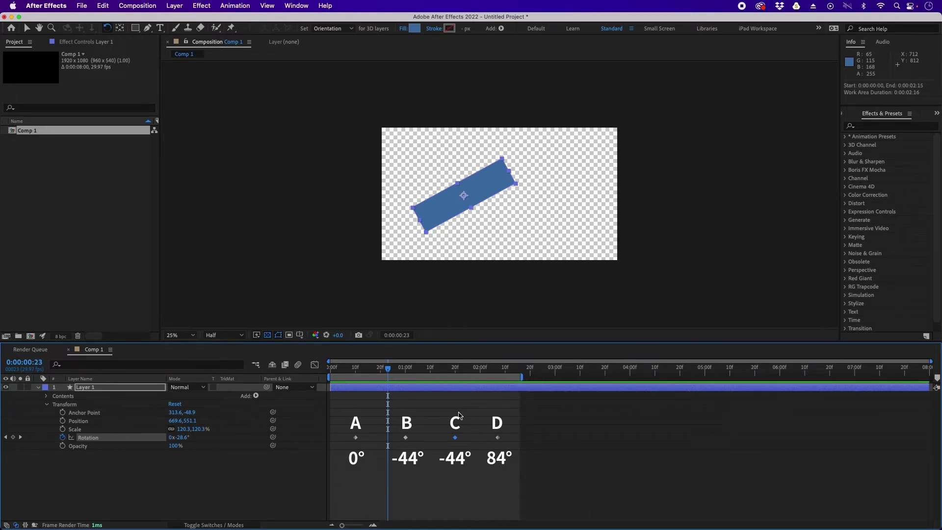
{"action": "key", "text": "space"}
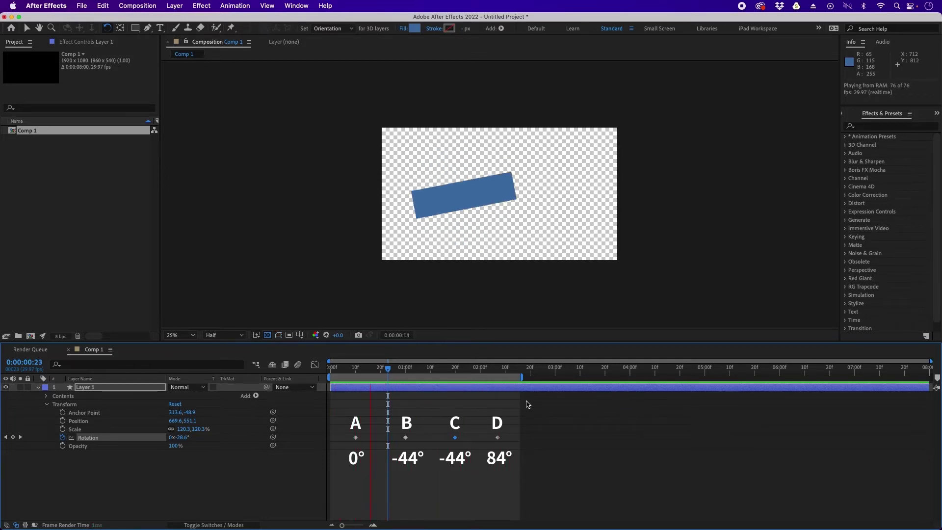
Move the third and fourth Rotation keyframes earlier together, placing the third at about 0:00:01:06, and preview the faster transition.
{"action": "left_click", "coordinate": [430, 369]}
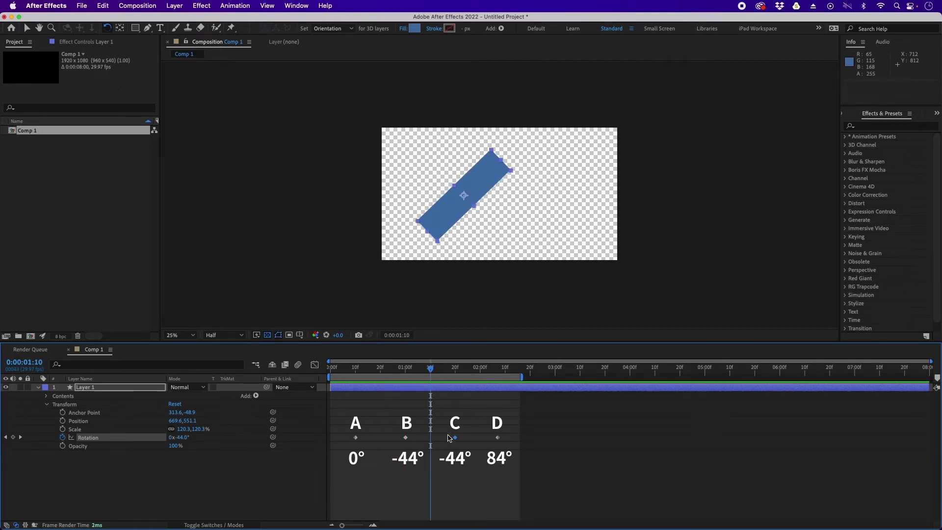
{"action": "left_click_drag", "start_coordinate": [442, 425], "coordinate": [510, 449]}
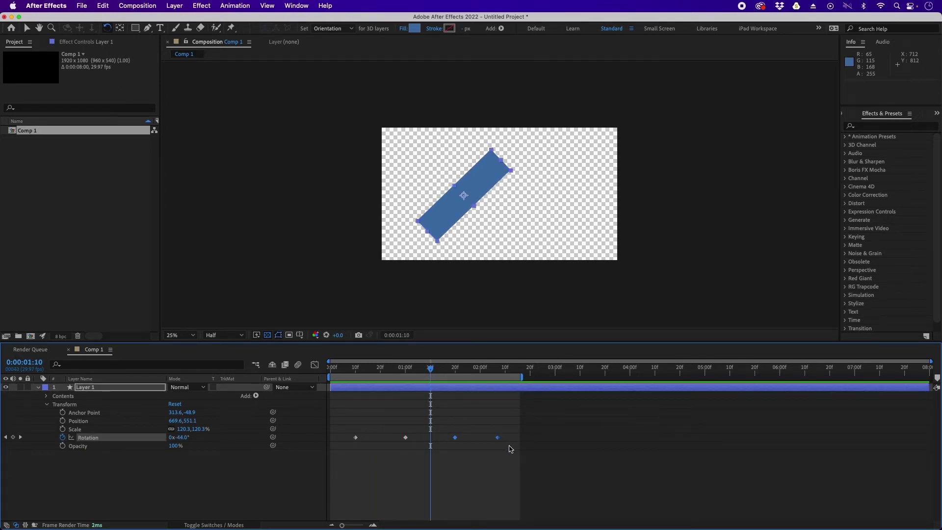
{"action": "mouse_move", "coordinate": [498, 441]}
{"action": "left_click_drag", "start_coordinate": [498, 440], "coordinate": [495, 438]}
{"action": "left_click", "coordinate": [495, 466]}
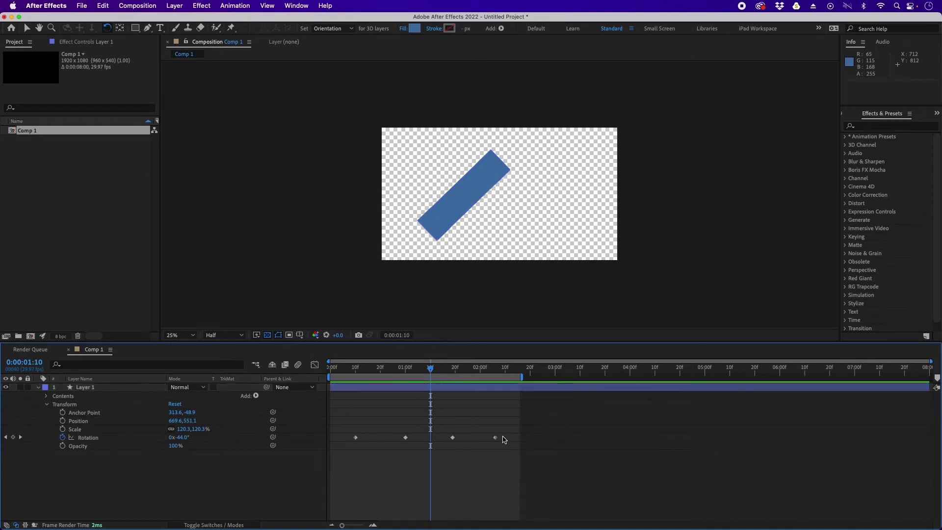
{"action": "left_click_drag", "start_coordinate": [445, 421], "coordinate": [466, 439]}
{"action": "left_click", "coordinate": [476, 442]}
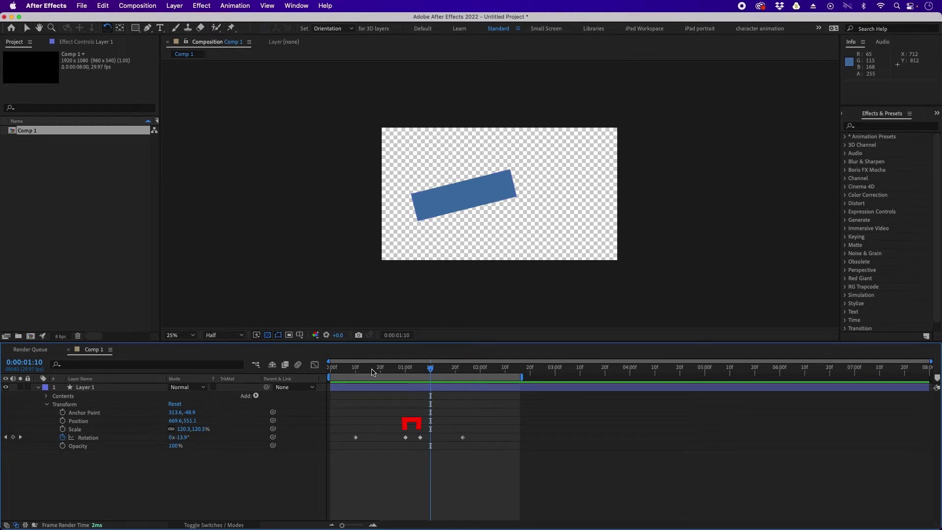
{"action": "key", "text": "Home"}
{"action": "key", "text": "space"}
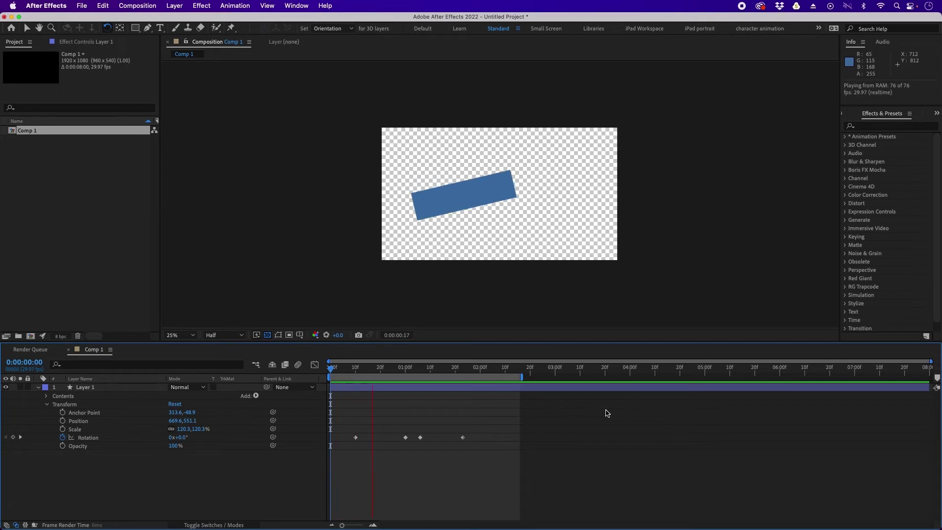
{"action": "key", "text": "space"}
Retime the last two Rotation keyframes to about 0:00:03:11 and 0:00:03:28, extend the work area to about 0:00:04:15, and preview.
{"action": "left_click_drag", "start_coordinate": [416, 426], "coordinate": [625, 432]}
{"action": "left_click_drag", "start_coordinate": [631, 370], "coordinate": [648, 374]}
{"action": "left_click_drag", "start_coordinate": [523, 377], "coordinate": [332, 382]}
{"action": "left_click", "coordinate": [659, 409]}
{"action": "key", "text": "space"}
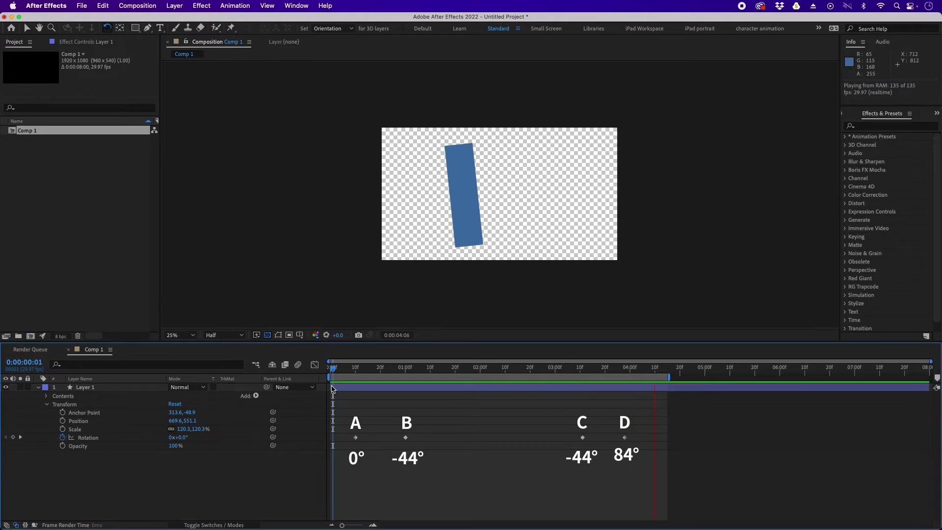
Move the last two Rotation keyframes earlier together, placing the third at 0:00:01:22 and the fourth at about 0:00:02:09.
{"action": "left_click", "coordinate": [562, 367]}
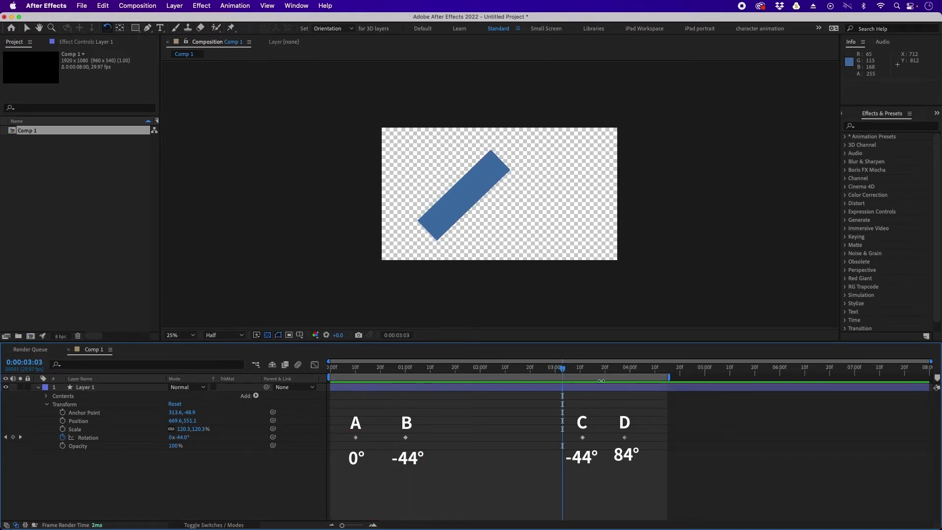
{"action": "left_click_drag", "start_coordinate": [569, 422], "coordinate": [651, 466]}
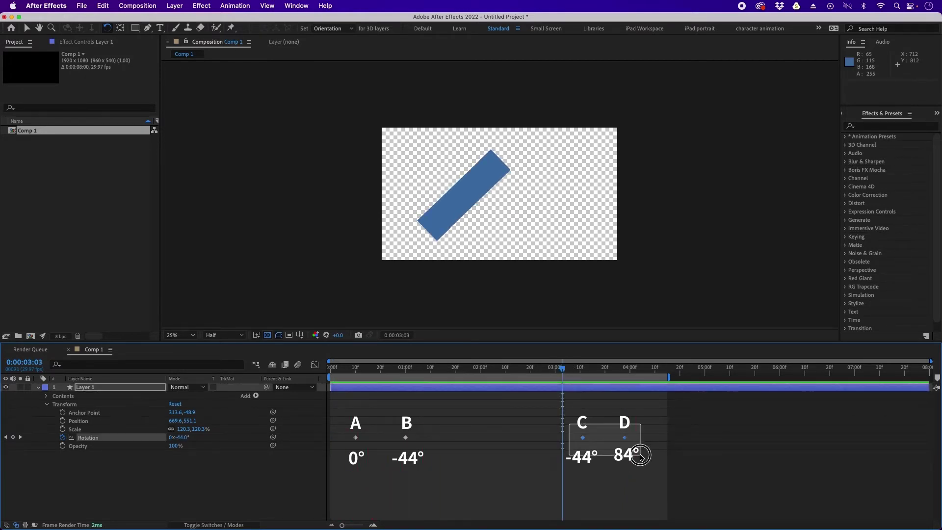
{"action": "left_click_drag", "start_coordinate": [624, 436], "coordinate": [505, 437]}
{"action": "left_click", "coordinate": [525, 436]}
{"action": "left_click_drag", "start_coordinate": [562, 396], "coordinate": [460, 375]}
{"action": "left_click", "coordinate": [460, 437]}
Delete the third Rotation keyframe and preview the animation from the start.
{"action": "left_click_drag", "start_coordinate": [447, 426], "coordinate": [480, 452]}
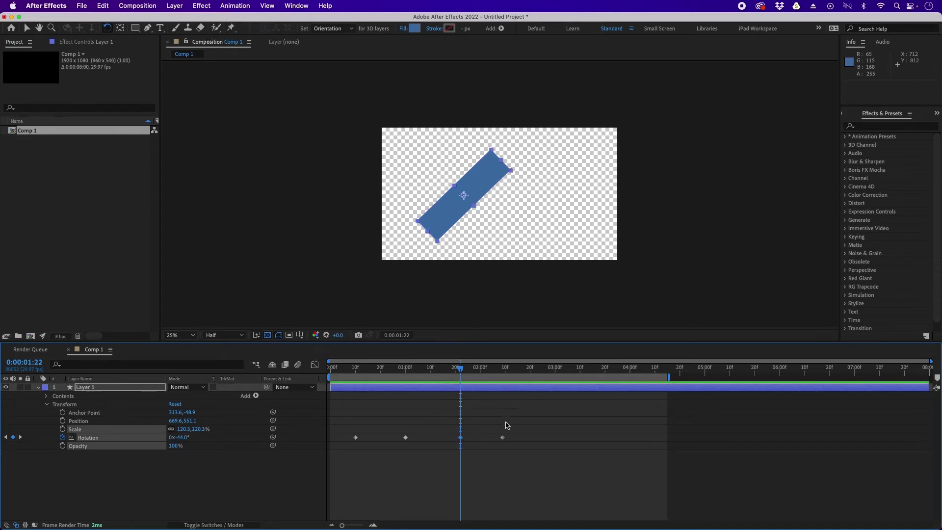
{"action": "key", "text": "Delete"}
{"action": "left_click", "coordinate": [523, 418]}
{"action": "left_click_drag", "start_coordinate": [460, 369], "coordinate": [321, 379]}
{"action": "key", "text": "space"}
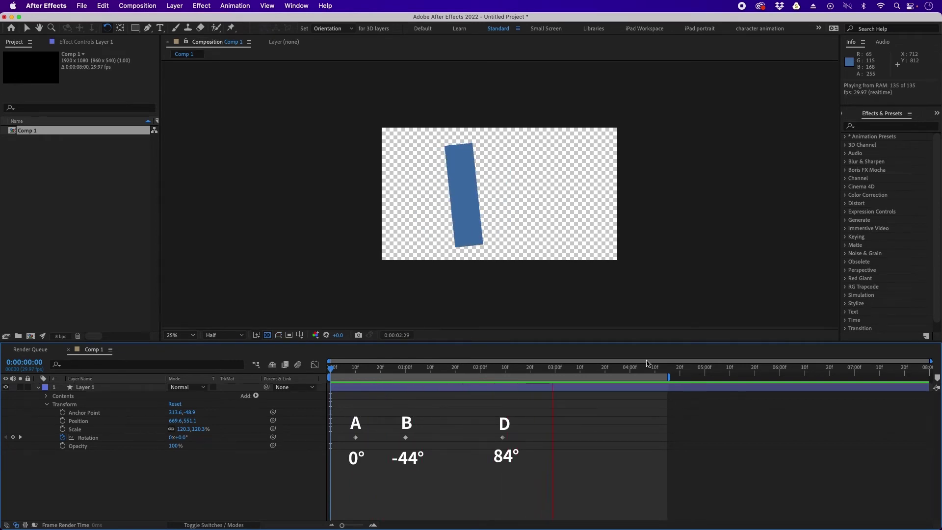
Scrub through the three remaining Rotation keyframes to examine how the rotation changes between each pair.
{"action": "left_click", "coordinate": [570, 368]}
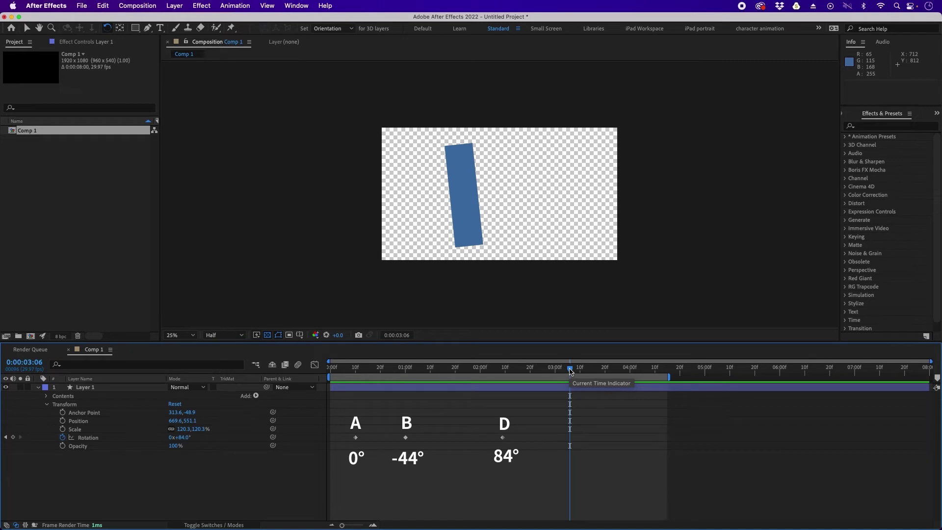
{"action": "left_click_drag", "start_coordinate": [395, 369], "coordinate": [356, 375]}
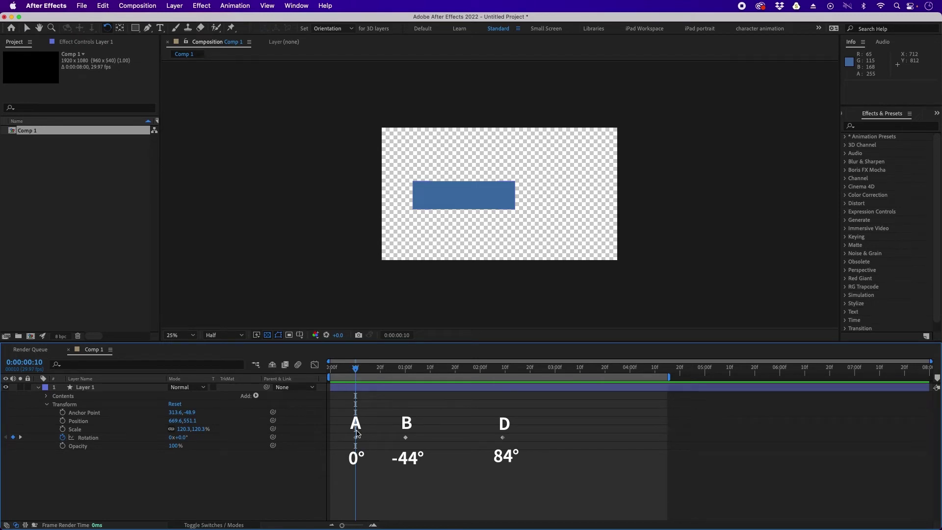
{"action": "left_click", "coordinate": [410, 368]}
{"action": "left_click_drag", "start_coordinate": [410, 369], "coordinate": [365, 369]}
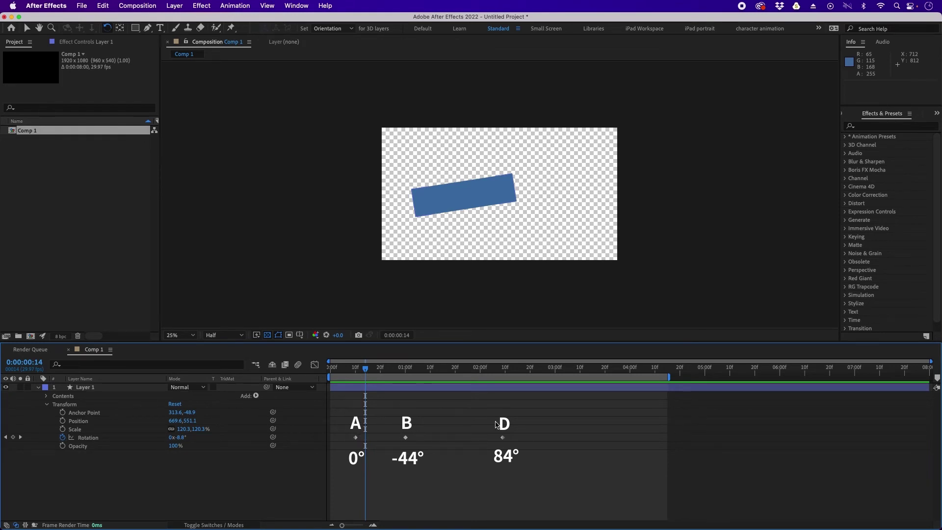
{"action": "left_click_drag", "start_coordinate": [373, 374], "coordinate": [462, 381]}
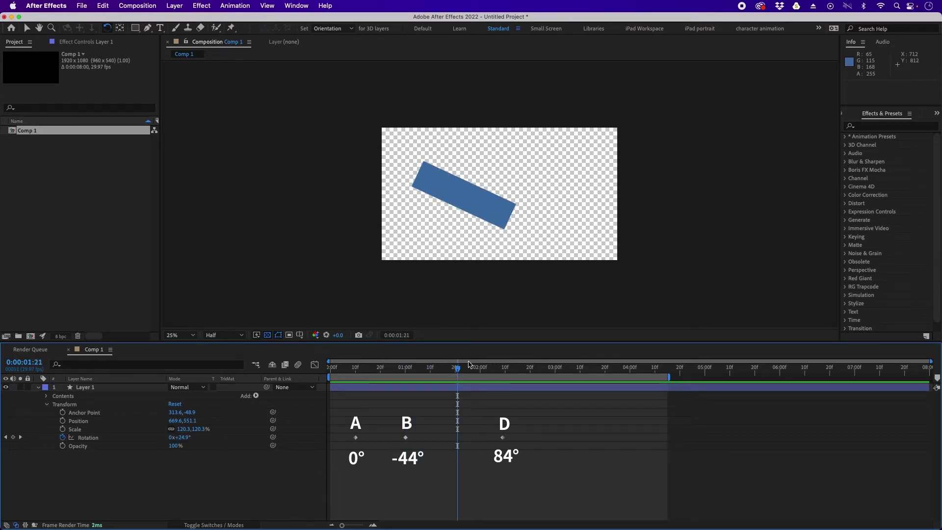
Undo the keyframe deletion and compare the Rotation values at the second and third keyframes.
{"action": "key", "text": "super+z"}
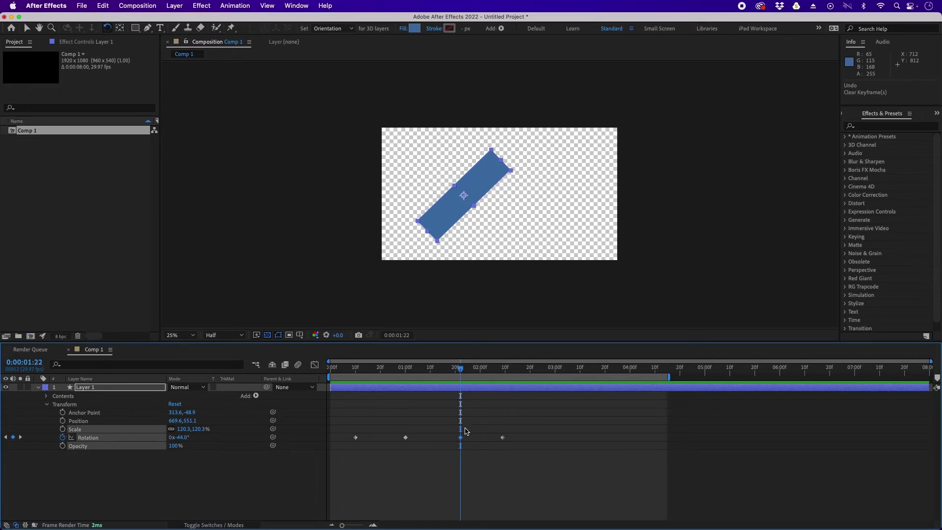
{"action": "left_click", "coordinate": [462, 452]}
{"action": "left_click_drag", "start_coordinate": [459, 371], "coordinate": [405, 371]}
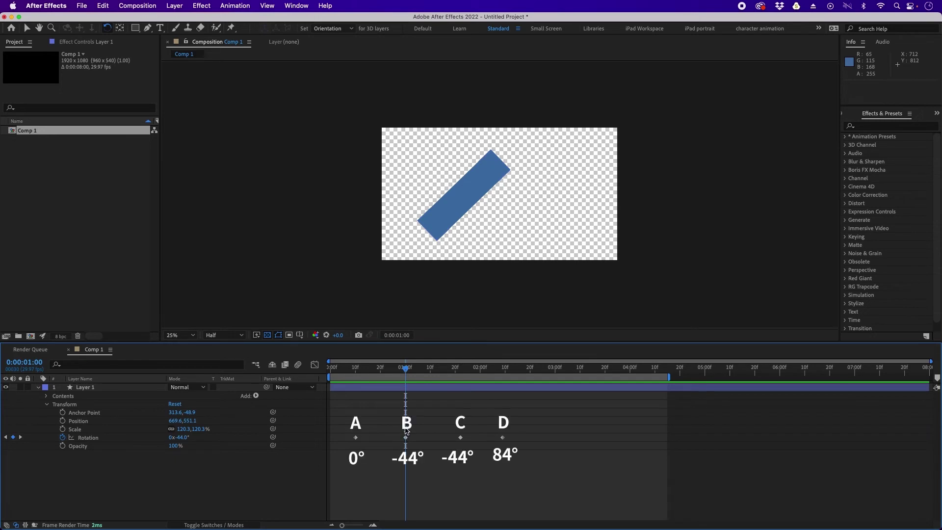
{"action": "left_click_drag", "start_coordinate": [442, 373], "coordinate": [460, 371]}
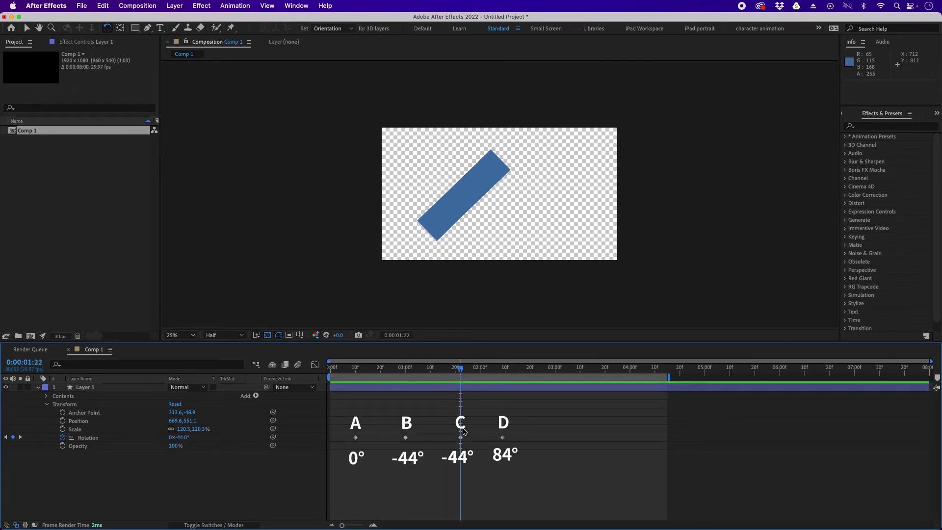
{"action": "mouse_move", "coordinate": [460, 375]}
{"action": "left_mouse_down"}
{"action": "mouse_move", "coordinate": [444, 373]}
{"action": "mouse_move", "coordinate": [465, 375]}
{"action": "mouse_move", "coordinate": [459, 385]}
{"action": "left_mouse_up"}
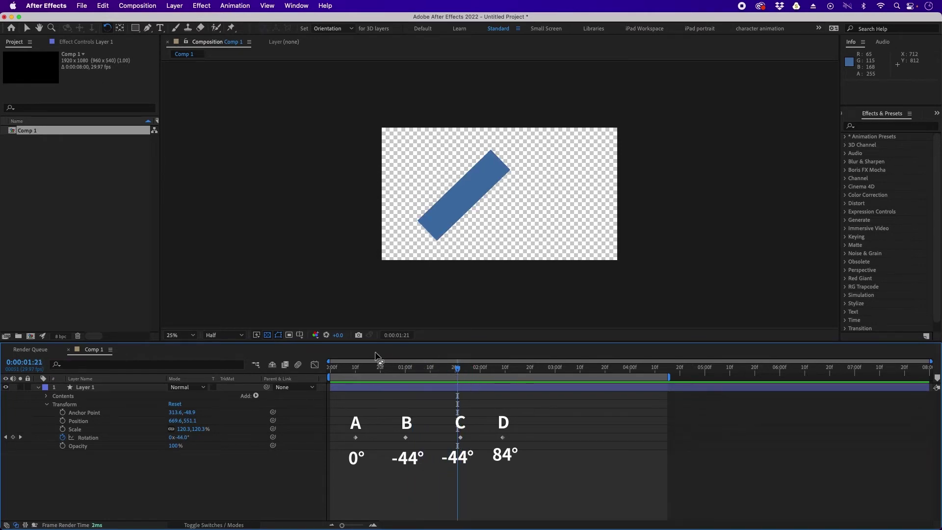
Move the first Rotation keyframe to about 0:00:00:21 and the fourth to about 0:00:03:12, and preview the new timing.
{"action": "left_click_drag", "start_coordinate": [376, 369], "coordinate": [420, 373]}
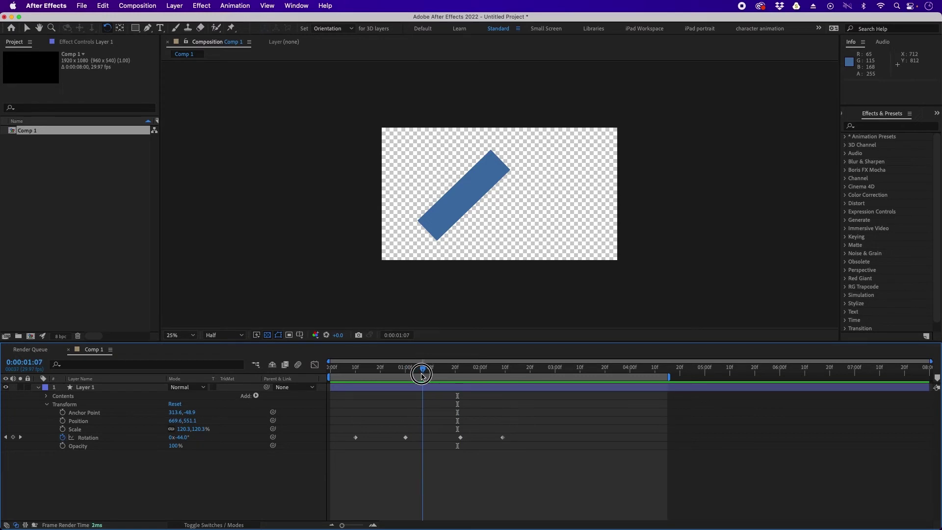
{"action": "left_click_drag", "start_coordinate": [356, 440], "coordinate": [383, 448]}
{"action": "left_click_drag", "start_coordinate": [502, 437], "coordinate": [585, 437]}
{"action": "left_click", "coordinate": [604, 439]}
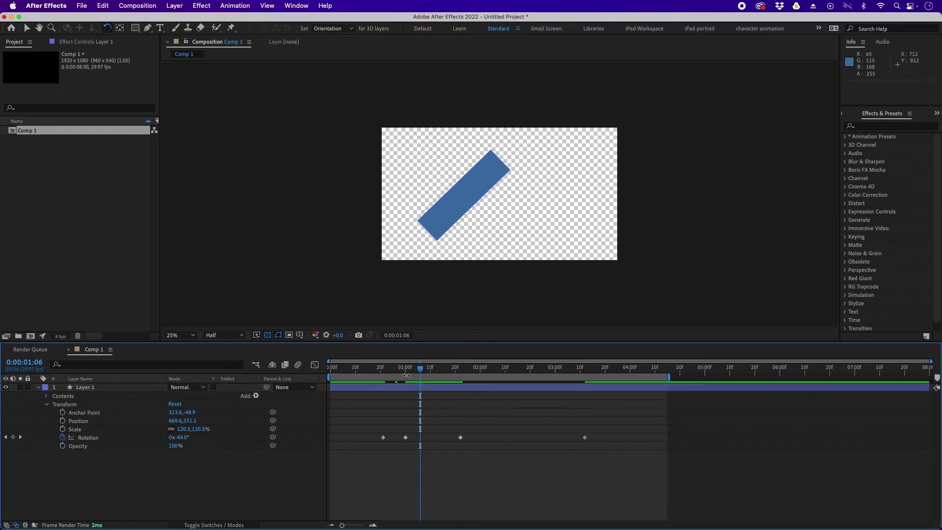
{"action": "key", "text": "space"}
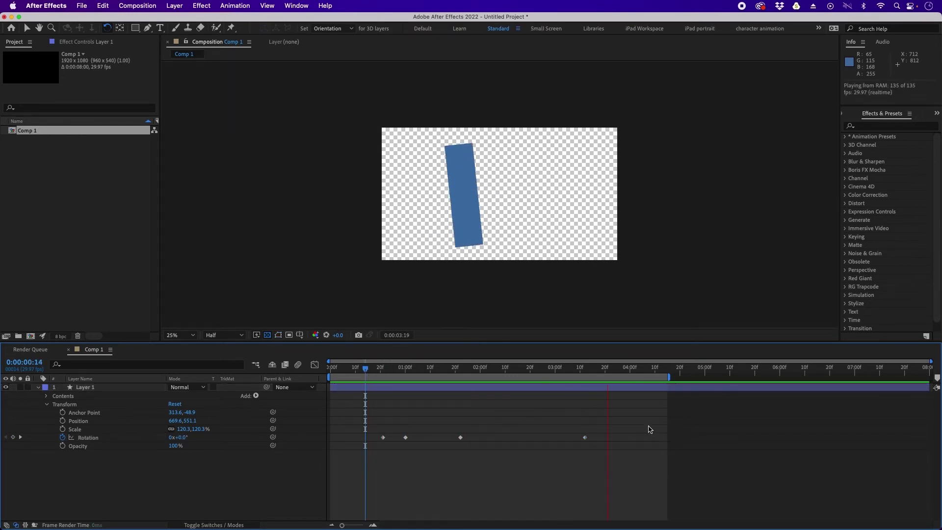
Select the rectangle's layer and add its first Position keyframe at 0:00:00:10.
{"action": "mouse_move", "coordinate": [440, 367]}
{"action": "left_mouse_down"}
{"action": "mouse_move", "coordinate": [373, 370]}
{"action": "mouse_move", "coordinate": [431, 382]}
{"action": "mouse_move", "coordinate": [391, 384]}
{"action": "mouse_move", "coordinate": [375, 371]}
{"action": "left_mouse_up"}
{"action": "left_click", "coordinate": [391, 390]}
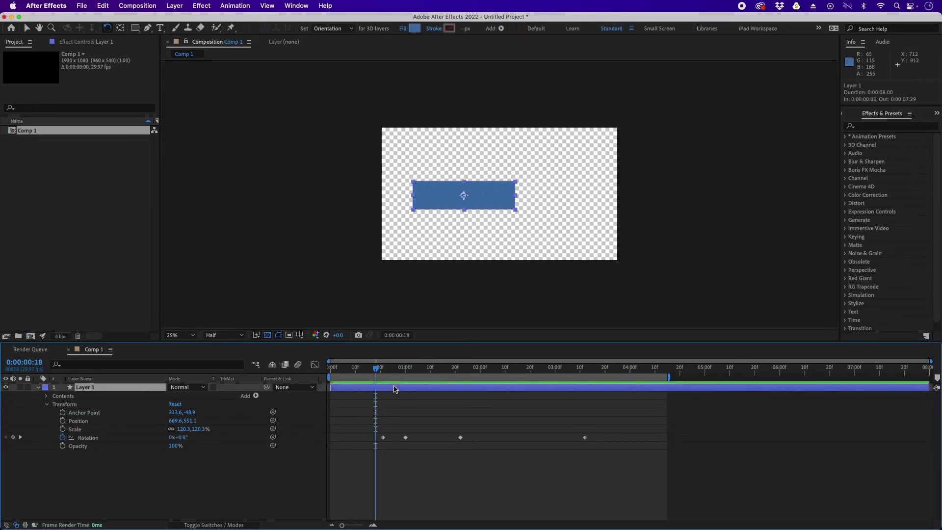
{"action": "left_click_drag", "start_coordinate": [377, 372], "coordinate": [366, 406]}
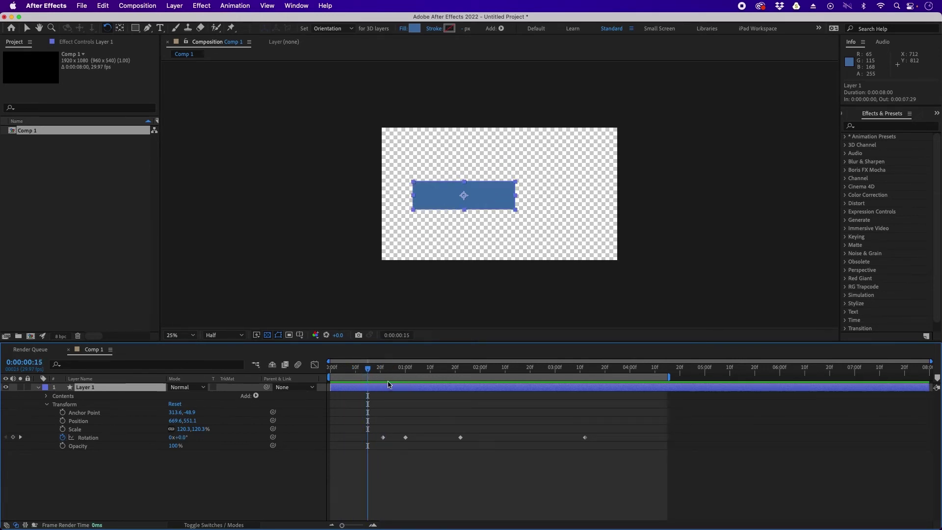
{"action": "left_click_drag", "start_coordinate": [371, 372], "coordinate": [356, 373]}
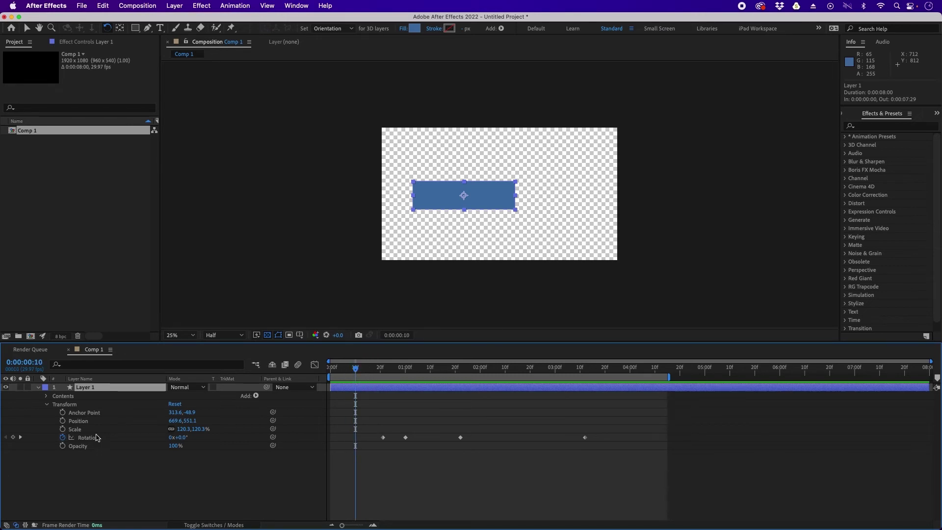
{"action": "left_click", "coordinate": [63, 421]}
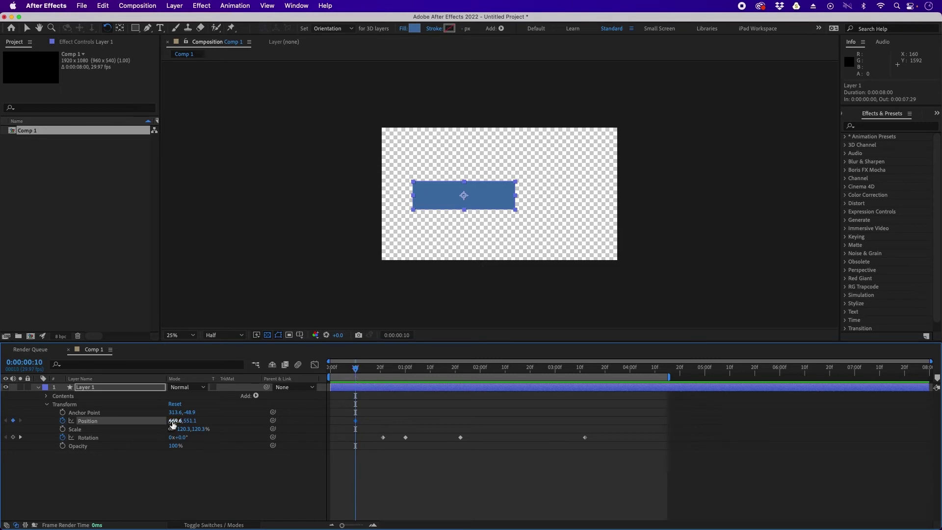
Add a second Position keyframe at 0:00:01:10 by moving the rectangle freehand to the right and slightly upward.
{"action": "left_click_drag", "start_coordinate": [357, 372], "coordinate": [429, 379]}
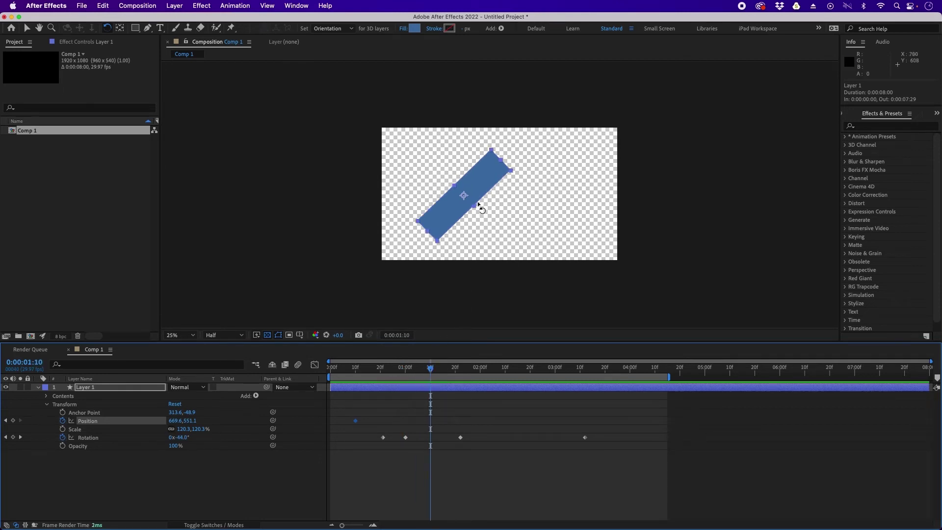
{"action": "key", "text": "v"}
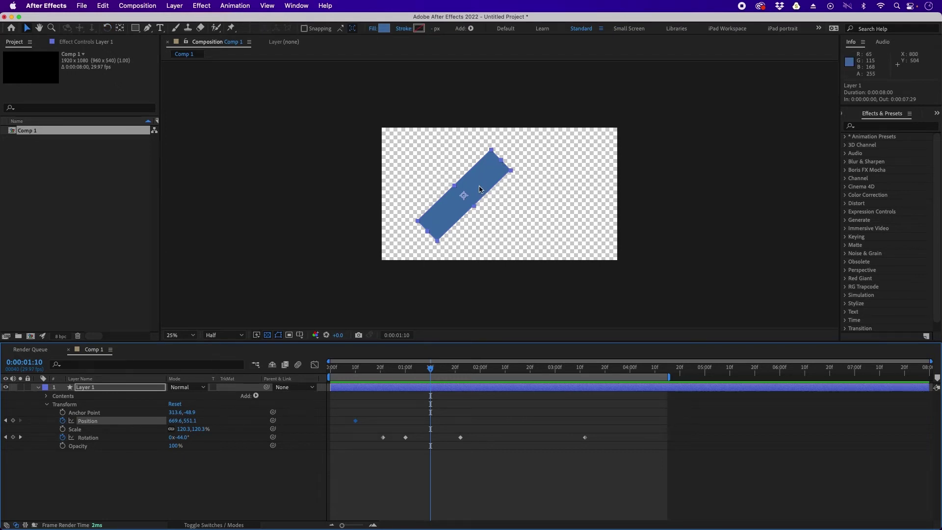
{"action": "left_click_drag", "start_coordinate": [475, 190], "coordinate": [559, 178]}
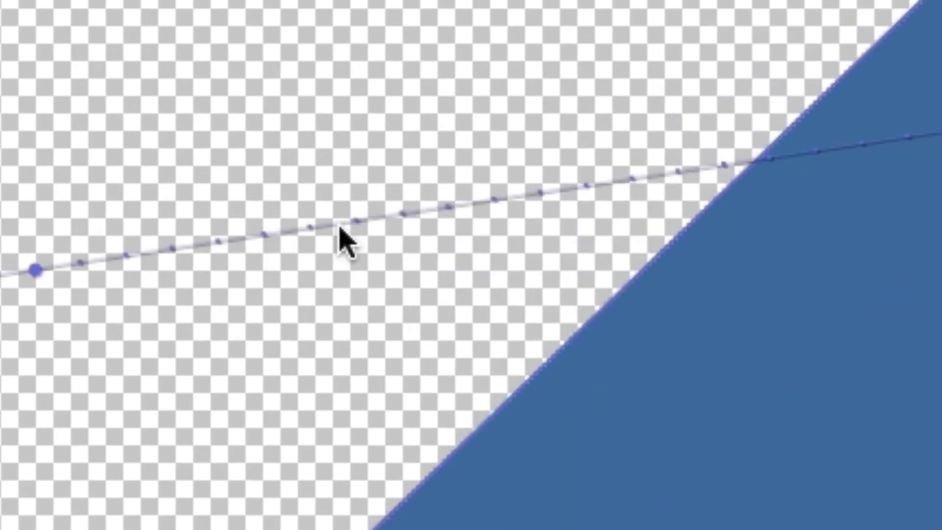
Examine the Position motion path up close while scrubbing between its two keyframes, and zoom back out.
{"action": "left_click", "coordinate": [588, 231]}
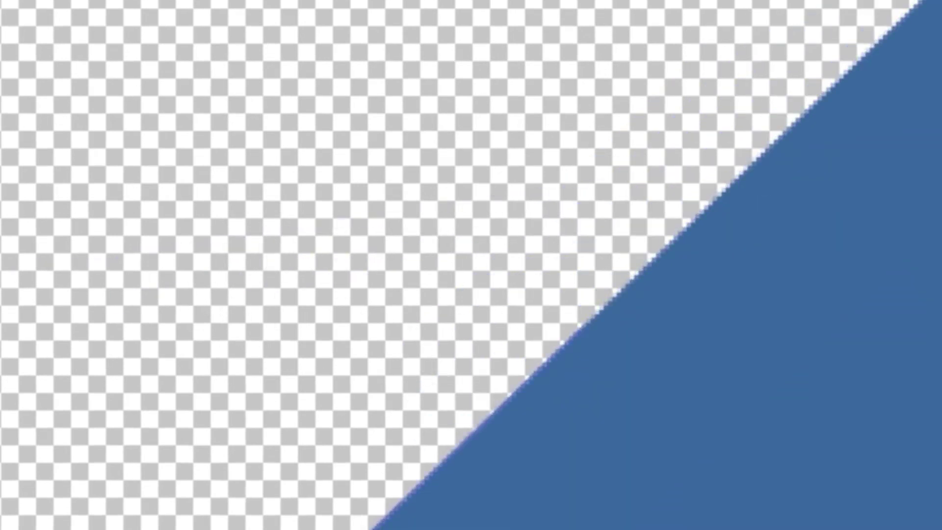
{"action": "left_click", "coordinate": [888, 329]}
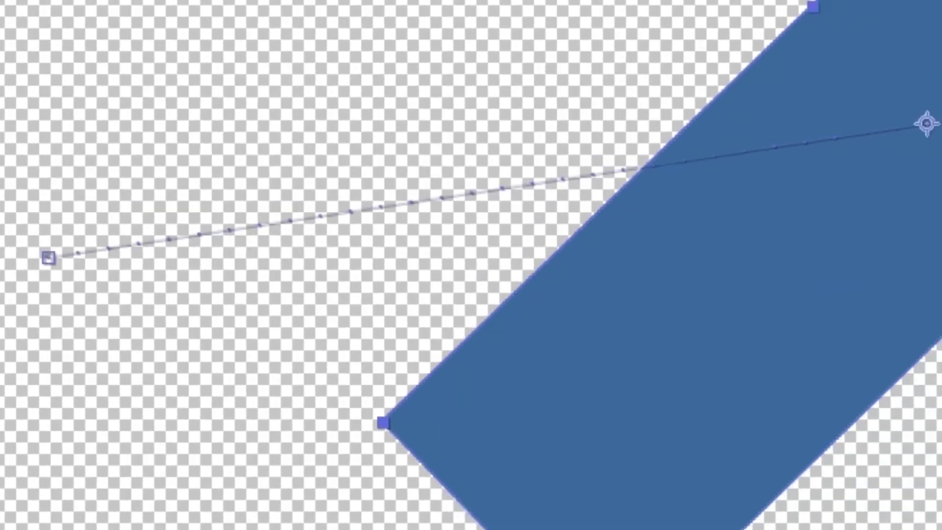
{"action": "left_click", "coordinate": [265, 488]}
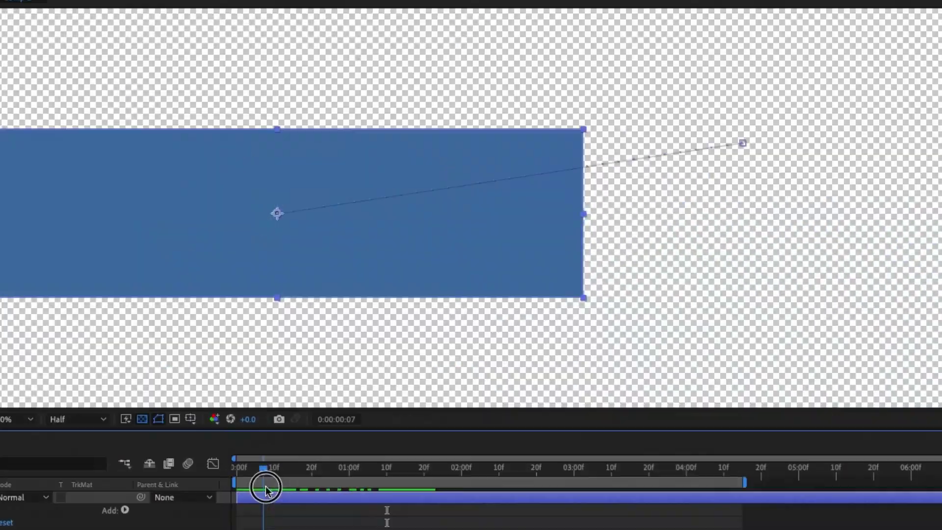
{"action": "left_click_drag", "start_coordinate": [265, 488], "coordinate": [336, 478]}
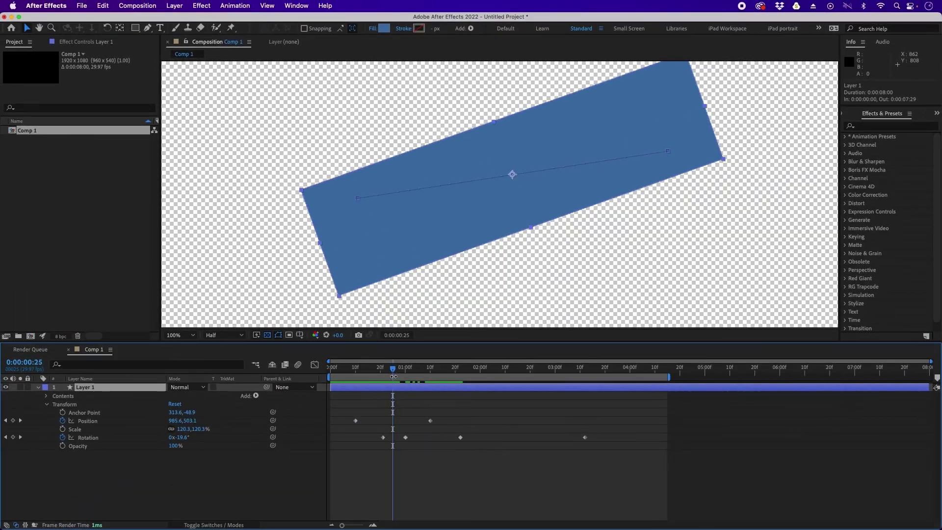
{"action": "key", "text": "comma"}
{"action": "left_click_drag", "start_coordinate": [394, 369], "coordinate": [375, 369]}
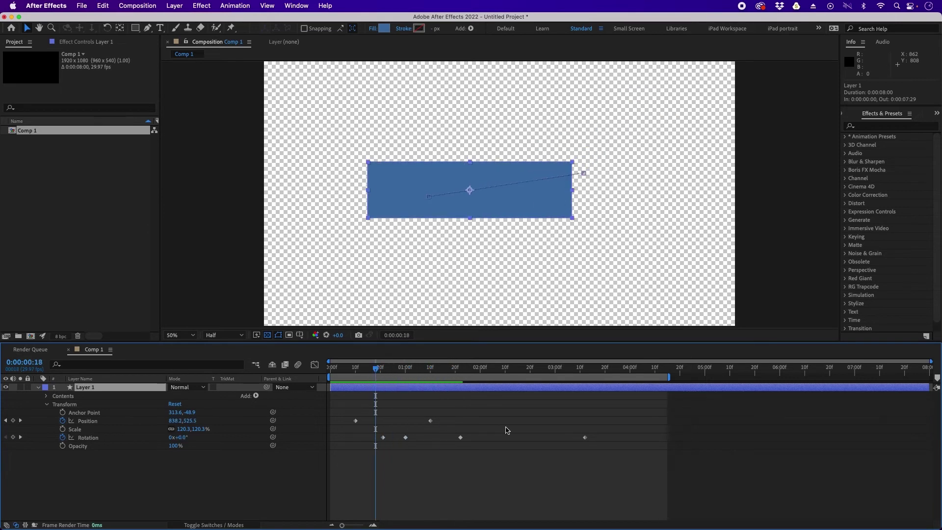
Shift all four Rotation keyframes later together so the first one falls at about 0:00:04:18, past the work area's end.
{"action": "left_click_drag", "start_coordinate": [372, 434], "coordinate": [607, 444]}
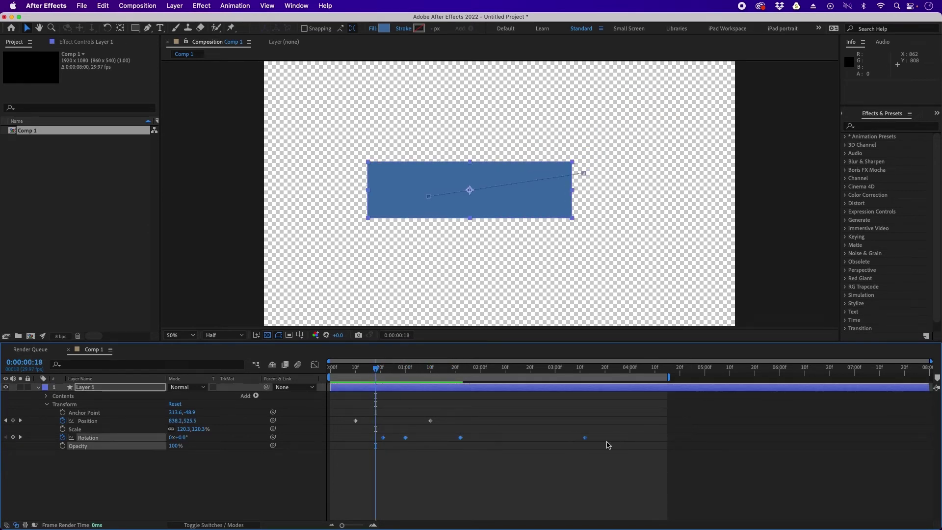
{"action": "left_click_drag", "start_coordinate": [461, 438], "coordinate": [755, 430]}
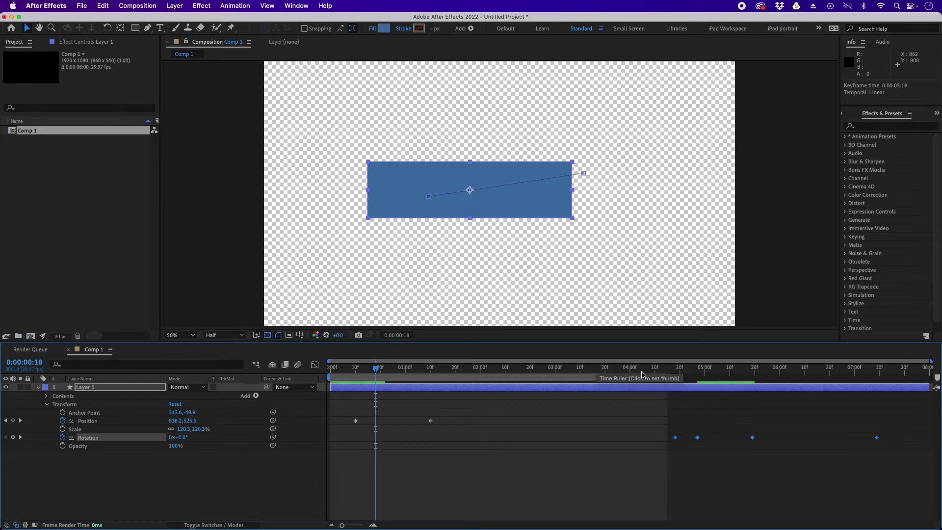
Scrub the rectangle's movement between its two Position keyframes and preview the animation from the start.
{"action": "left_click", "coordinate": [371, 368]}
{"action": "left_click_drag", "start_coordinate": [371, 368], "coordinate": [355, 371]}
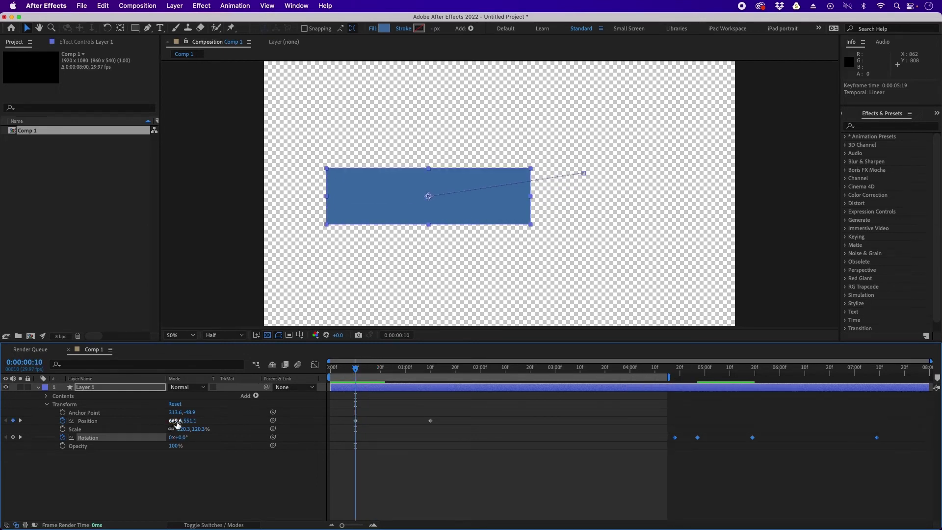
{"action": "left_click_drag", "start_coordinate": [426, 373], "coordinate": [430, 372]}
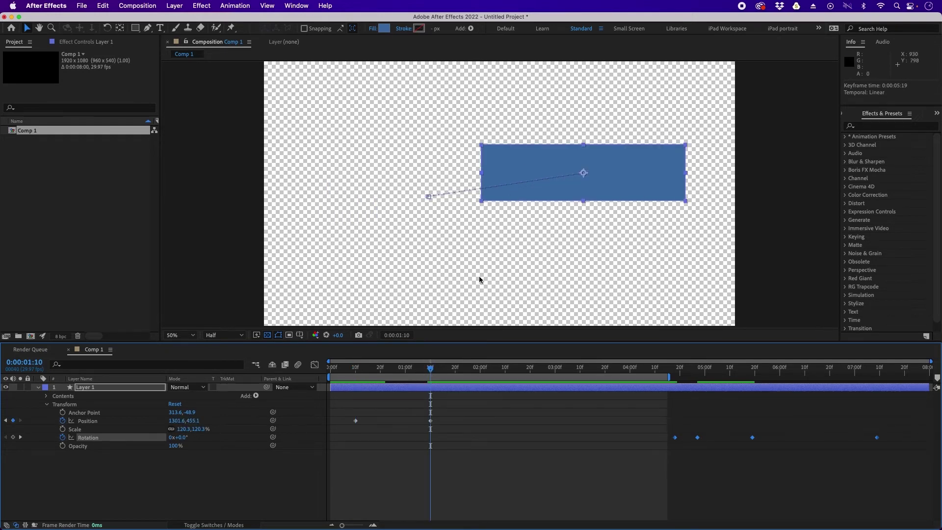
{"action": "left_click_drag", "start_coordinate": [431, 369], "coordinate": [382, 368]}
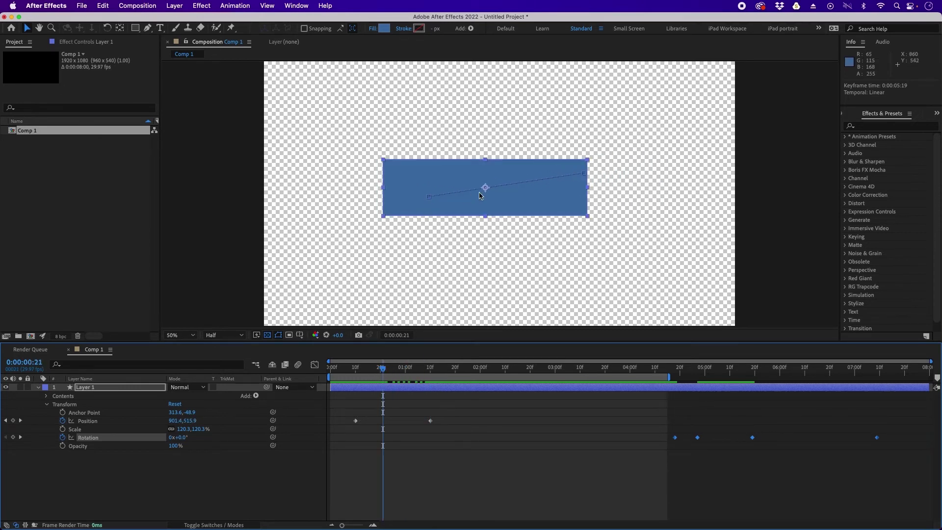
{"action": "left_click_drag", "start_coordinate": [386, 371], "coordinate": [330, 400]}
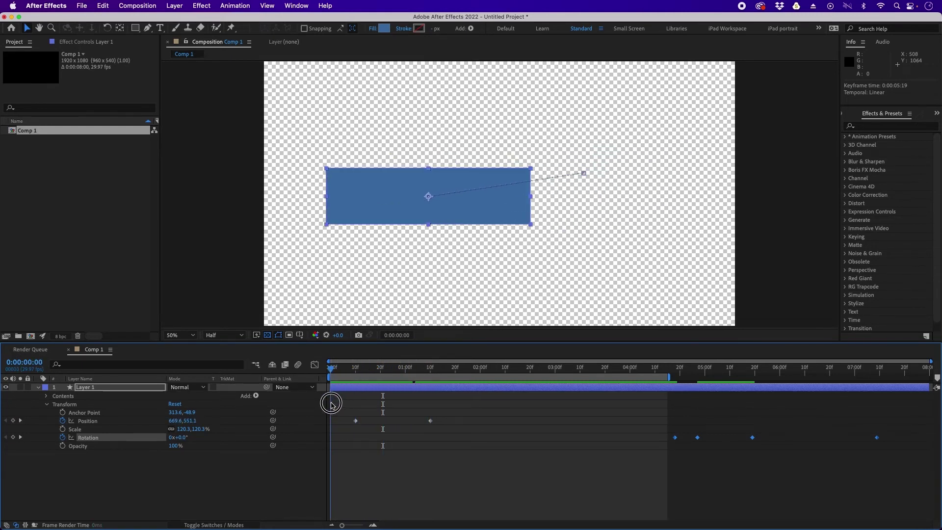
{"action": "key", "text": "space"}
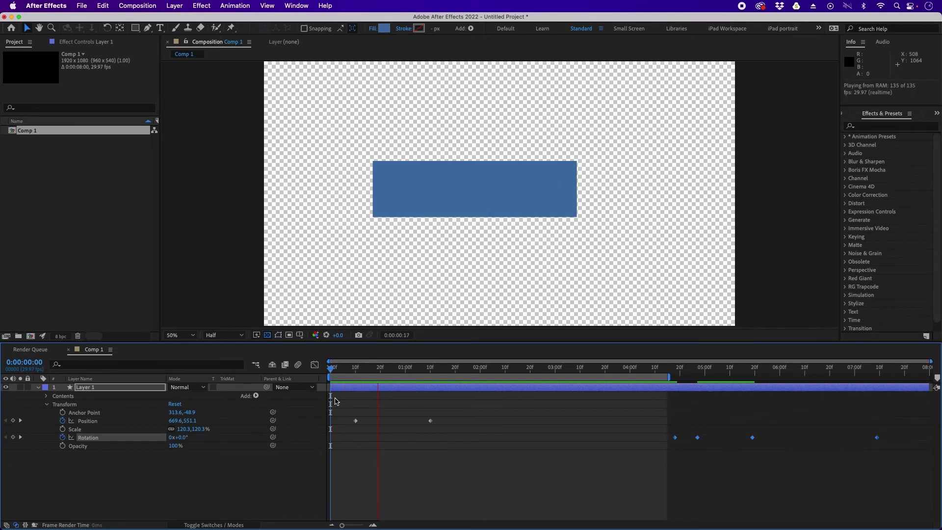
{"action": "left_click", "coordinate": [358, 368]}
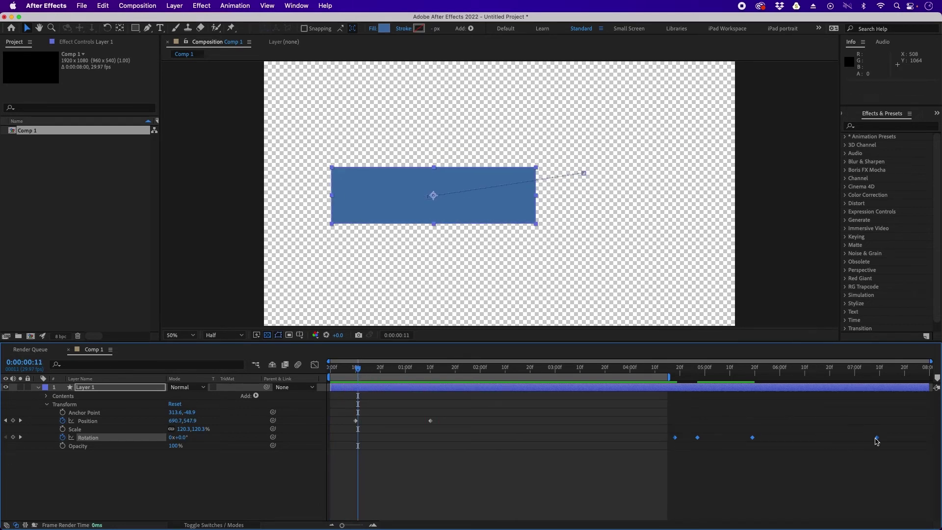
Shift all four Rotation keyframes earlier together so the first falls at about 0:00:00:02, and preview the combined animation.
{"action": "left_click_drag", "start_coordinate": [878, 440], "coordinate": [566, 434]}
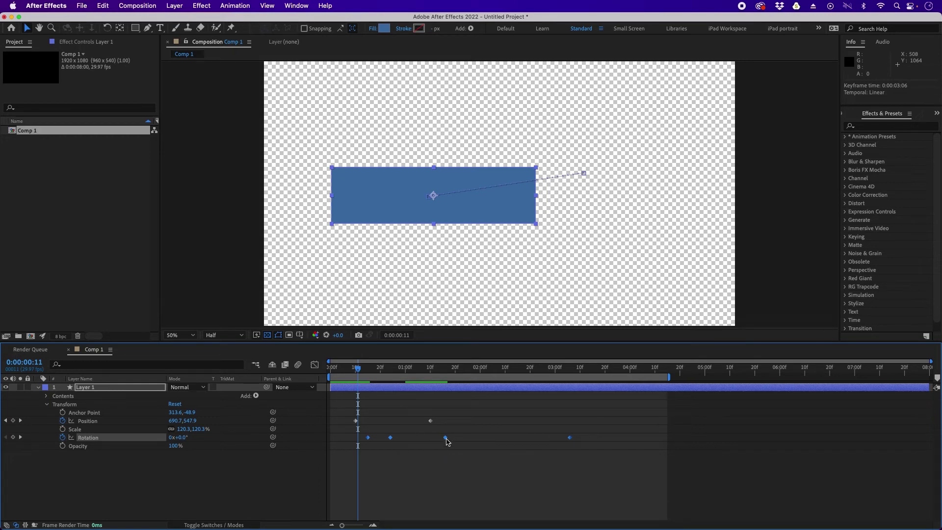
{"action": "left_click_drag", "start_coordinate": [450, 440], "coordinate": [413, 443]}
{"action": "left_click", "coordinate": [418, 460]}
{"action": "left_click", "coordinate": [331, 374]}
{"action": "left_click_drag", "start_coordinate": [331, 373], "coordinate": [506, 373]}
{"action": "key", "text": "space"}
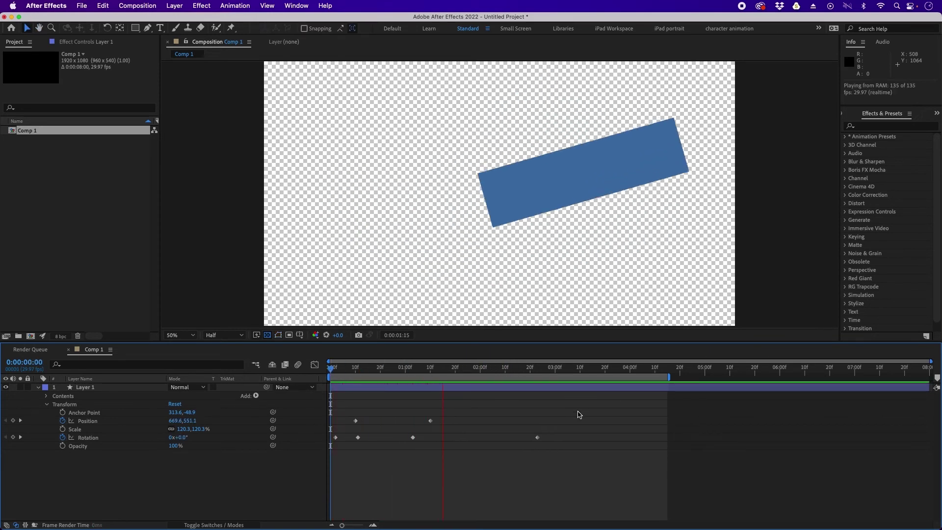
Shift all four Rotation keyframes together so the first falls at about 0:00:01:04, and preview from the start.
{"action": "mouse_move", "coordinate": [553, 429]}
{"action": "left_mouse_down"}
{"action": "mouse_move", "coordinate": [357, 442]}
{"action": "mouse_move", "coordinate": [438, 440]}
{"action": "left_mouse_up"}
{"action": "left_click", "coordinate": [449, 458]}
{"action": "left_click_drag", "start_coordinate": [399, 369], "coordinate": [339, 382]}
{"action": "key", "text": "space"}
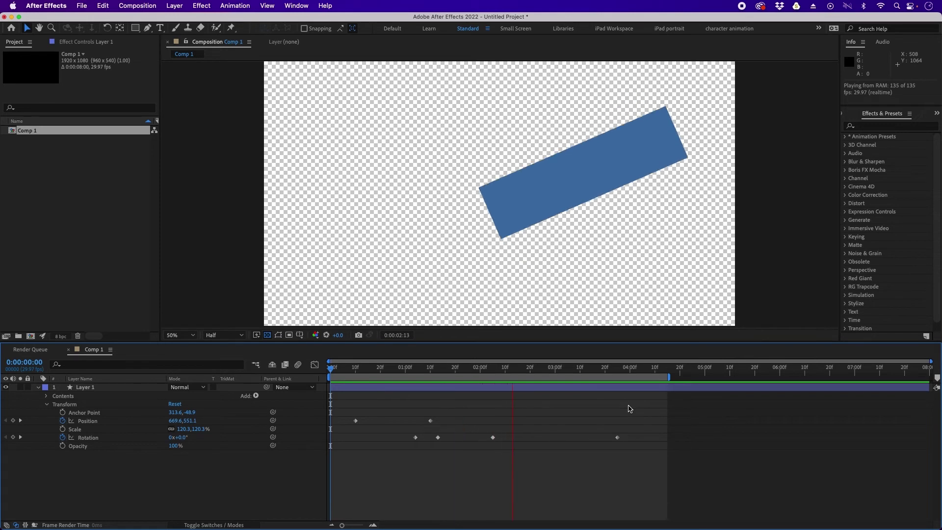
Scrub through the retimed animation, select the rectangle's layer and set the current time to 0:00:02:00.
{"action": "left_click_drag", "start_coordinate": [474, 371], "coordinate": [369, 388]}
{"action": "key", "text": "Page_Down"}
{"action": "key", "text": "Page_Down"}
{"action": "key", "text": "Page_Down"}
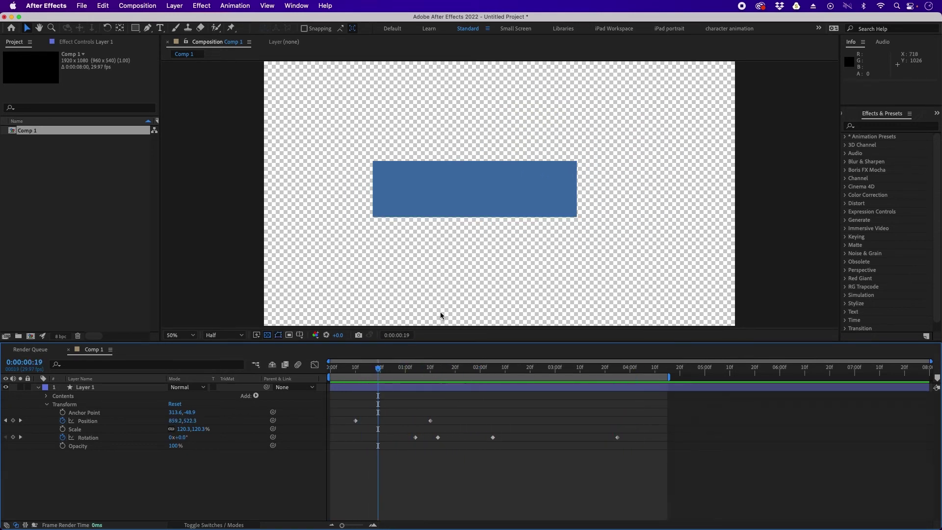
{"action": "left_click_drag", "start_coordinate": [426, 368], "coordinate": [469, 369]}
{"action": "left_click", "coordinate": [488, 387]}
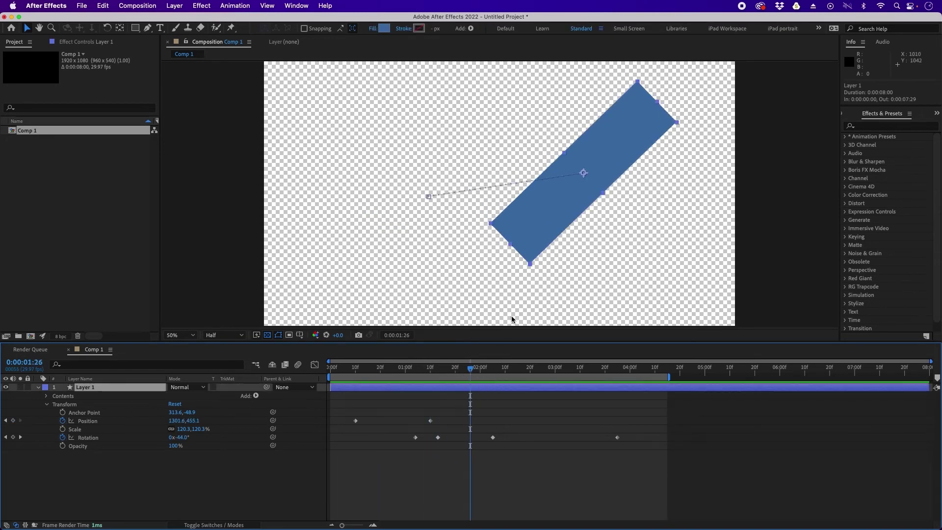
{"action": "left_click_drag", "start_coordinate": [470, 368], "coordinate": [480, 368]}
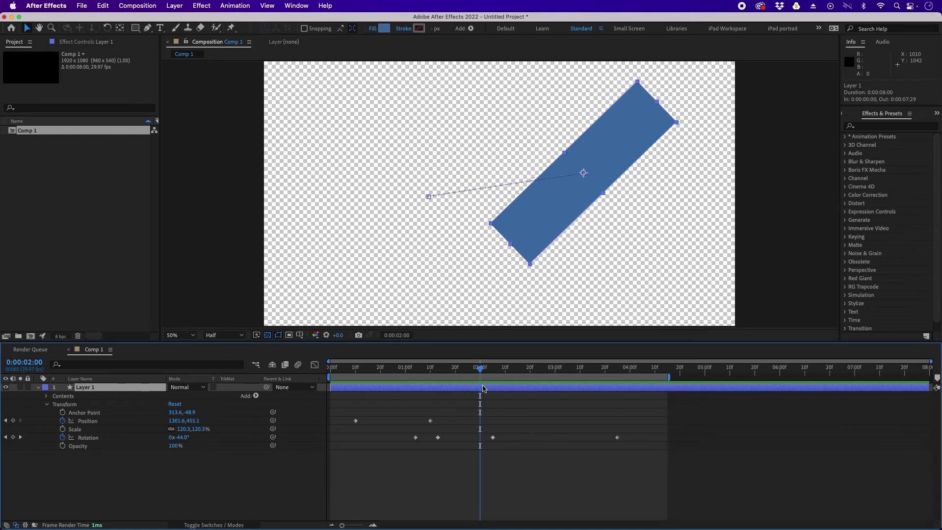
Copy the Position keyframe at 0:00:01:10, paste it at 0:00:02:00, and undo the paste.
{"action": "left_click", "coordinate": [431, 421]}
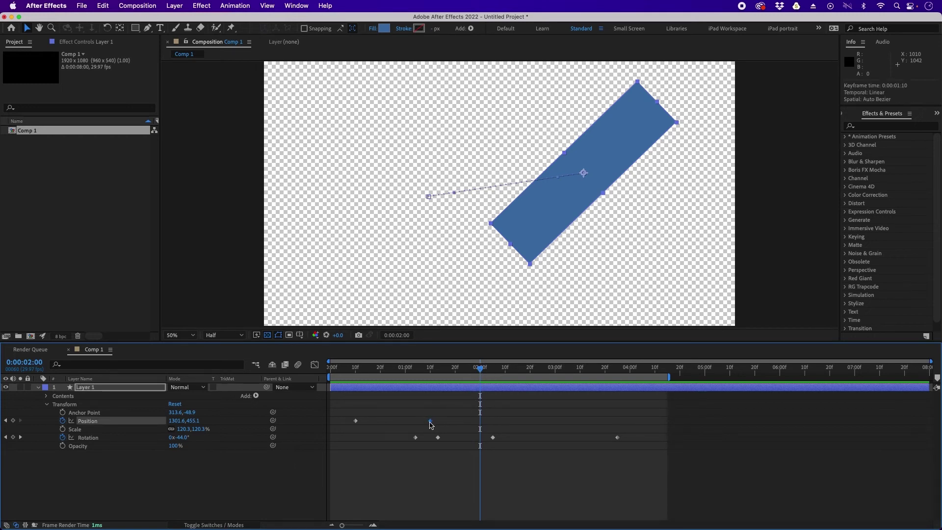
{"action": "mouse_move", "coordinate": [432, 425]}
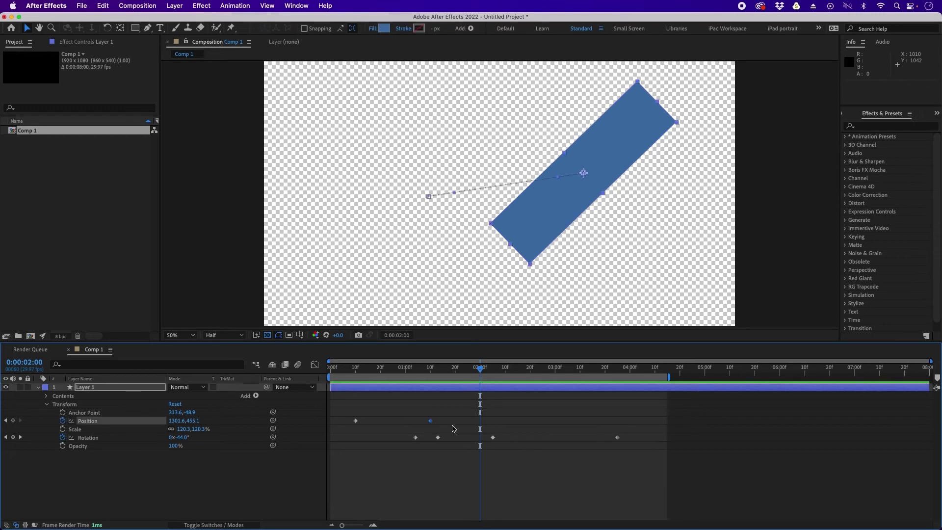
{"action": "key", "text": "super+v"}
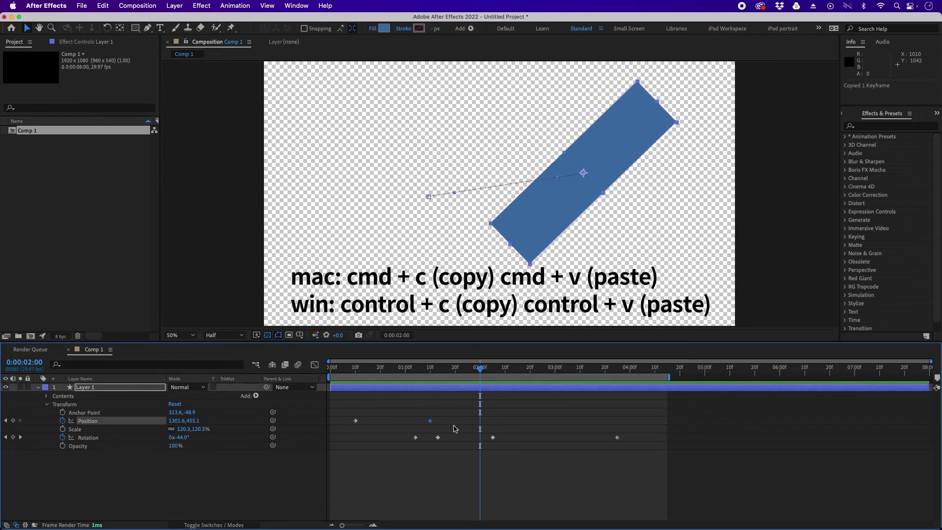
{"action": "key", "text": "super+z"}
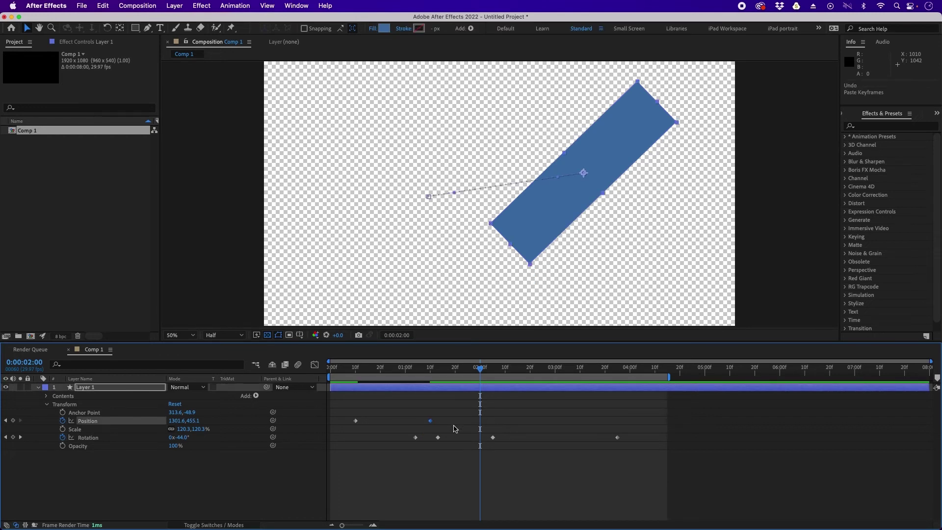
Add a Position keyframe at 0:00:02:00 that holds the rectangle's current position.
{"action": "left_click", "coordinate": [13, 420]}
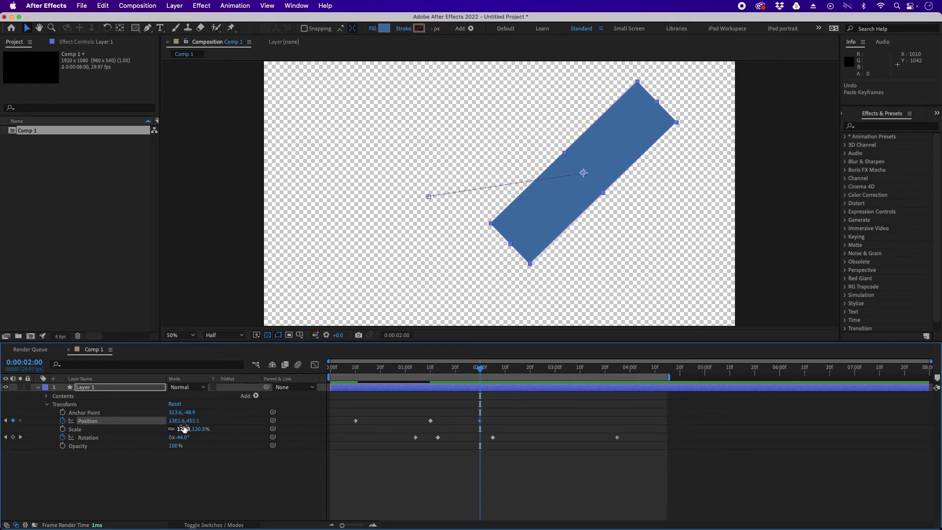
{"action": "left_click", "coordinate": [490, 419]}
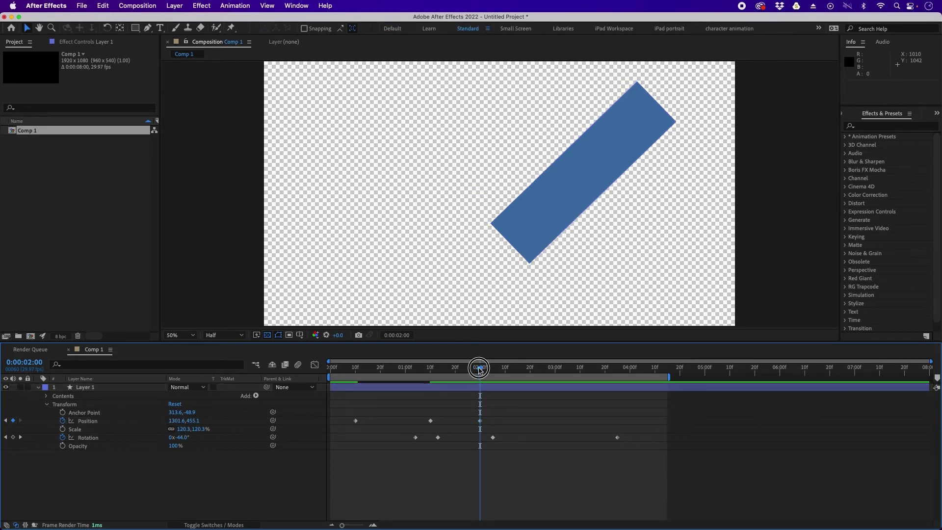
{"action": "mouse_move", "coordinate": [481, 421]}
Add a Position keyframe at 0:00:02:23 by moving the rectangle up and left to about 937.6, 145.1.
{"action": "left_click_drag", "start_coordinate": [483, 372], "coordinate": [537, 370]}
{"action": "left_click_drag", "start_coordinate": [632, 175], "coordinate": [545, 104]}
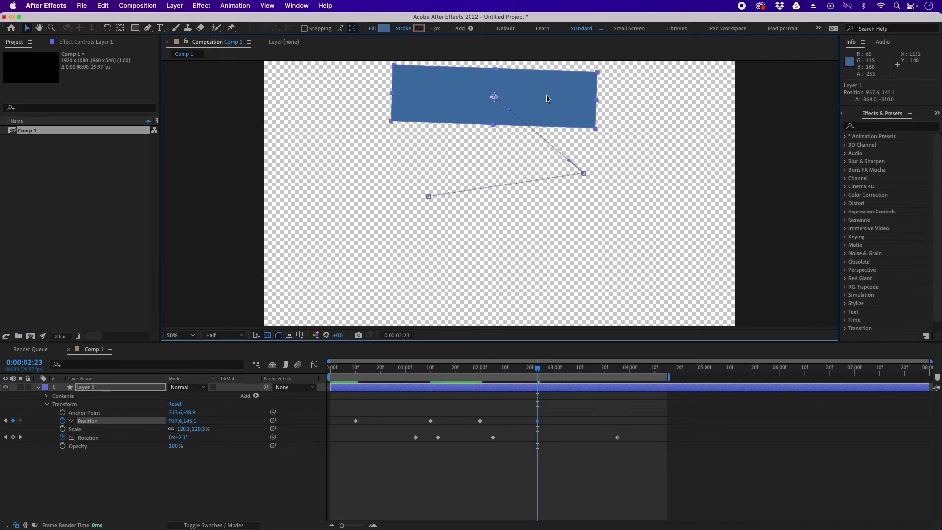
{"action": "left_click", "coordinate": [567, 419]}
Preview the full animation and scrub through the pause between the second and third Position keyframes.
{"action": "key", "text": "space"}
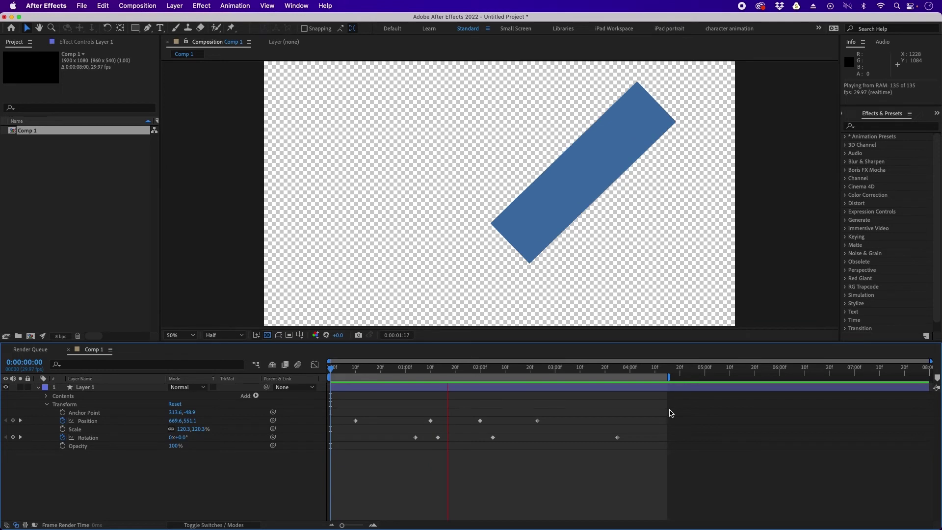
{"action": "key", "text": "space"}
{"action": "left_click_drag", "start_coordinate": [561, 211], "coordinate": [567, 237]}
{"action": "left_click_drag", "start_coordinate": [431, 367], "coordinate": [465, 367]}
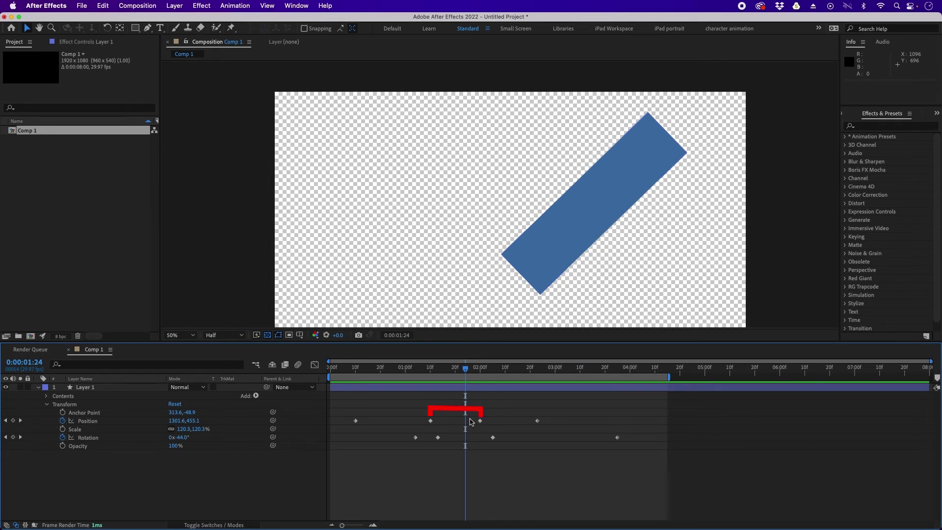
{"action": "left_click_drag", "start_coordinate": [456, 385], "coordinate": [444, 400]}
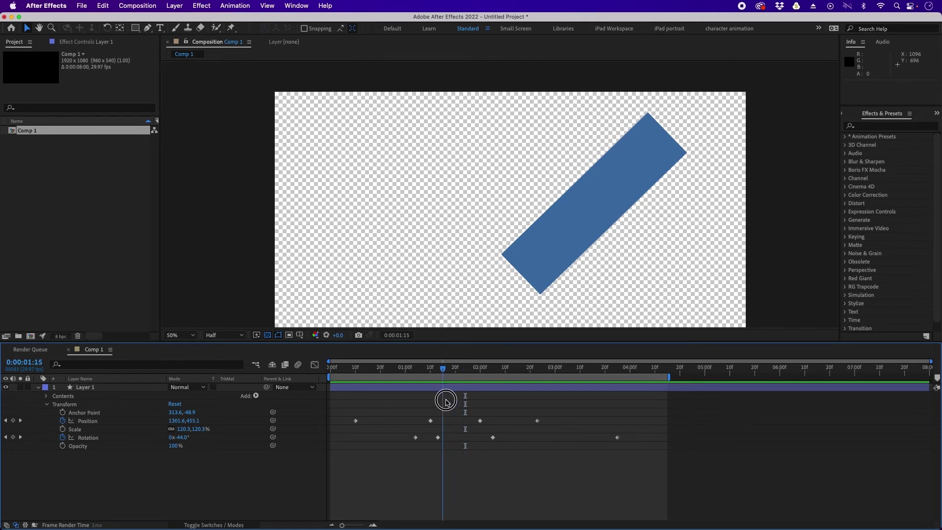
{"action": "key", "text": "space"}
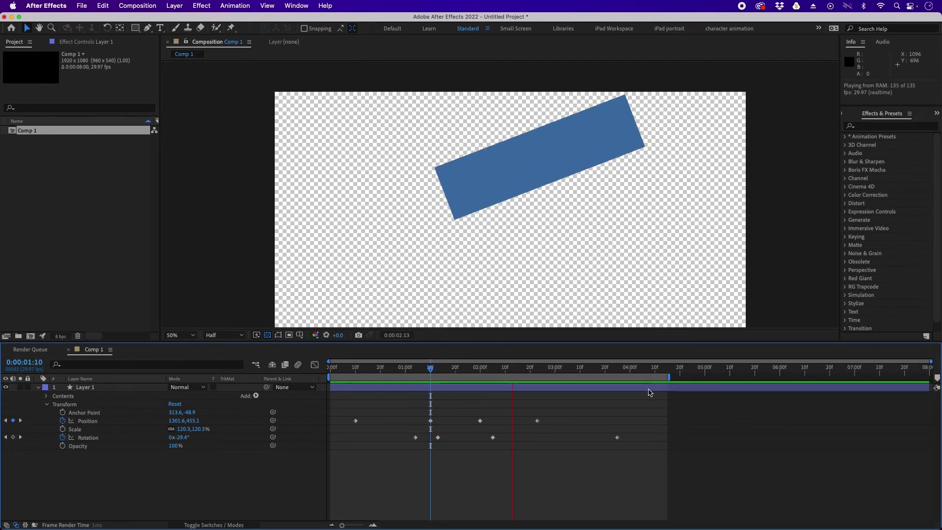
{"action": "key", "text": "space"}
Shift the last two Position keyframes earlier together so the third falls at 0:00:01:28.
{"action": "left_click", "coordinate": [474, 368]}
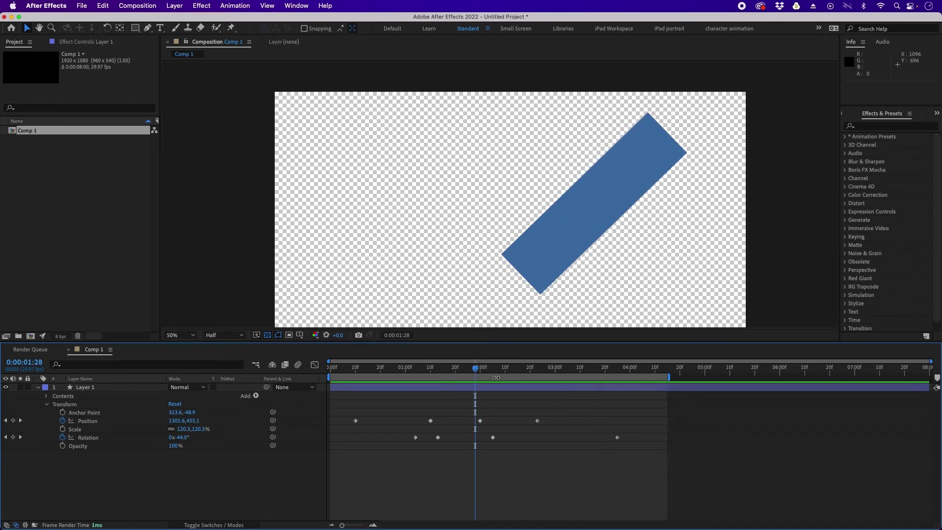
{"action": "left_click_drag", "start_coordinate": [475, 413], "coordinate": [536, 420]}
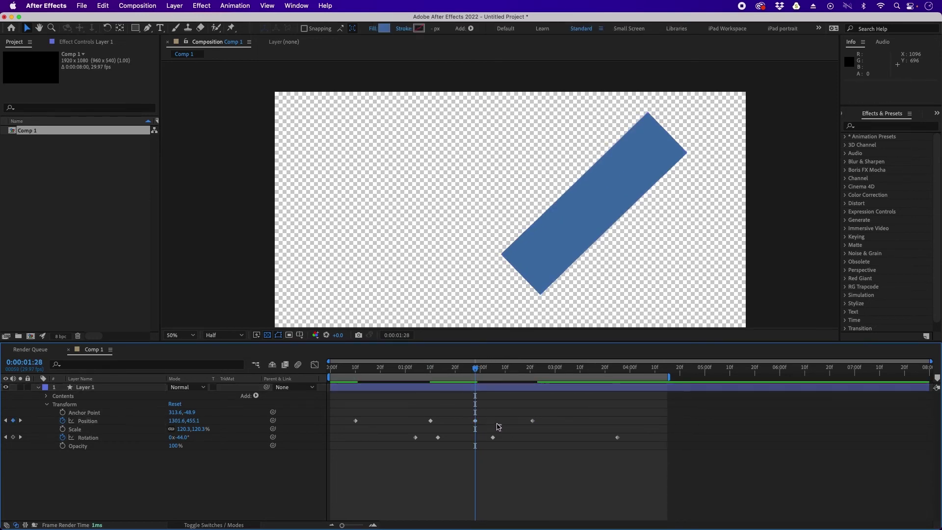
Delete the Position keyframe at 0:00:01:28 and scrub back through the resulting motion path.
{"action": "left_click", "coordinate": [475, 421]}
{"action": "key", "text": "Delete"}
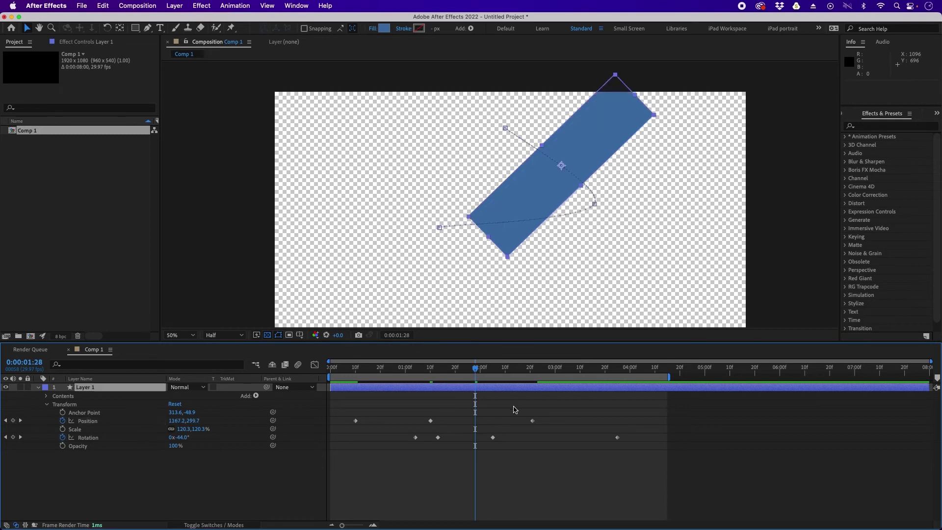
{"action": "left_click_drag", "start_coordinate": [474, 368], "coordinate": [387, 374]}
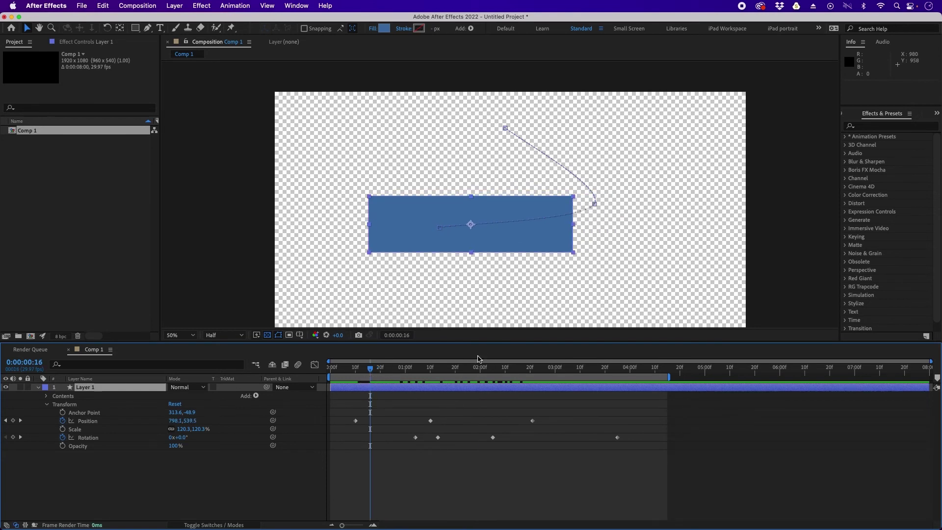
Try reshaping the path curve at the second Position keyframe's handle, and undo both that edit and the keyframe deletion.
{"action": "left_click", "coordinate": [595, 204]}
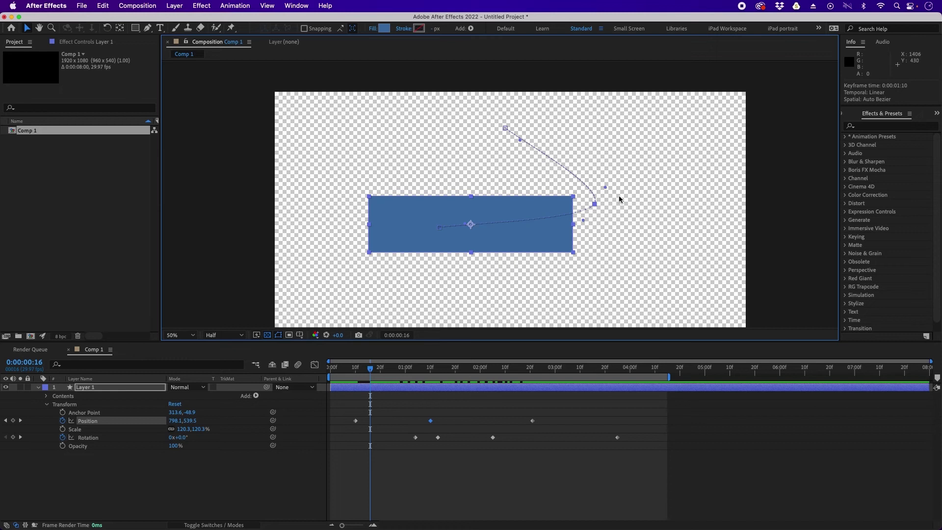
{"action": "key", "text": "slash"}
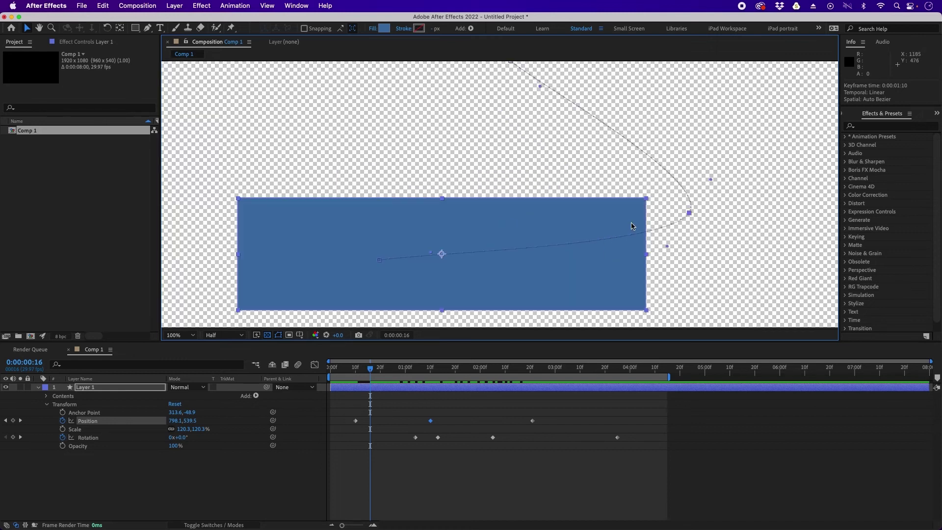
{"action": "key", "text": "h"}
{"action": "left_click_drag", "start_coordinate": [686, 240], "coordinate": [482, 264]}
{"action": "key", "text": "v"}
{"action": "left_click_drag", "start_coordinate": [505, 196], "coordinate": [508, 174]}
{"action": "key", "text": "super+z"}
{"action": "key", "text": "super+z"}
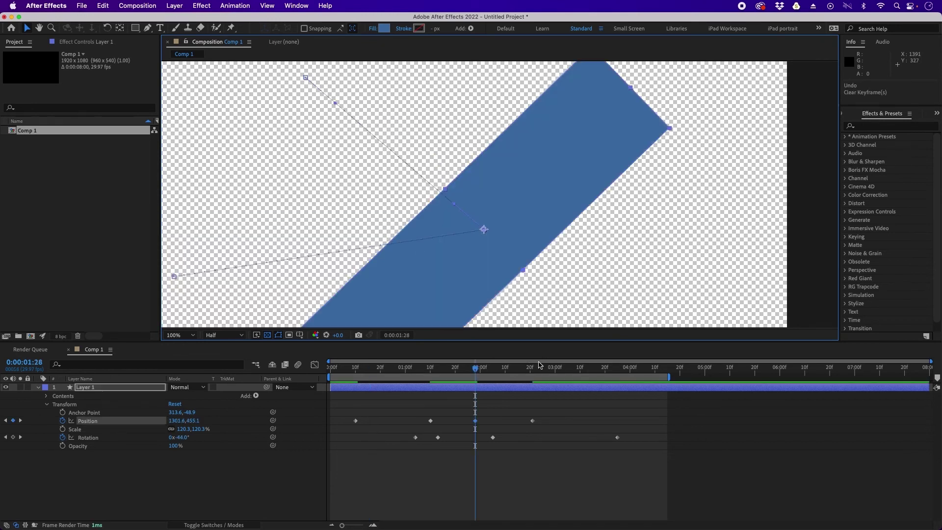
Bend the final motion path segment into a curve by pulling the last Position keyframe's handle up and right to about 1061.3, 157.7.
{"action": "left_click_drag", "start_coordinate": [492, 217], "coordinate": [597, 241]}
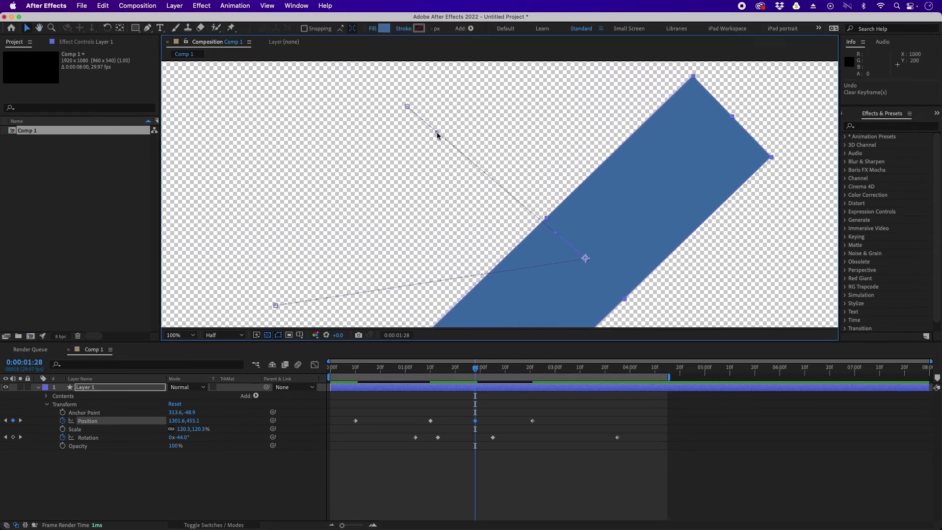
{"action": "left_click_drag", "start_coordinate": [437, 132], "coordinate": [464, 112]}
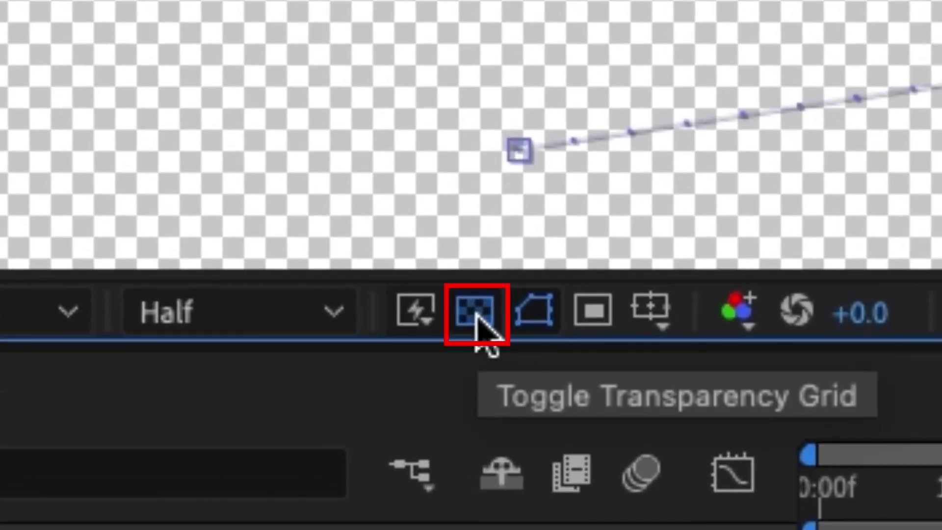
Turn off the composition view's transparency grid so the background shows black.
{"action": "left_click", "coordinate": [476, 316]}
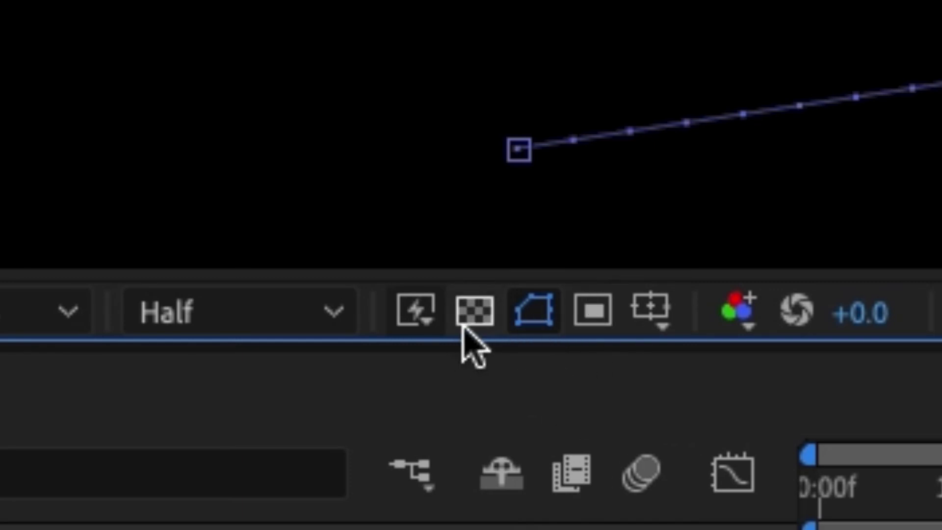
{"action": "left_click", "coordinate": [480, 317]}
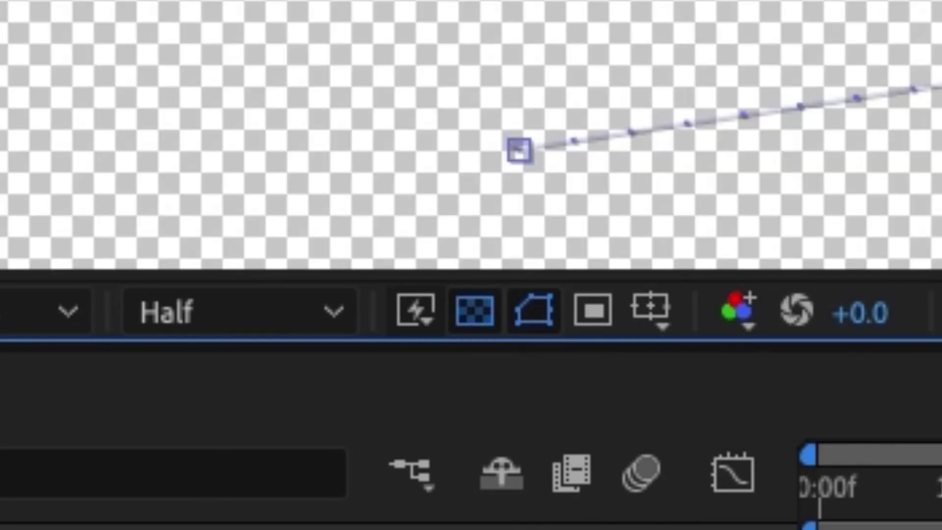
{"action": "left_click", "coordinate": [474, 314]}
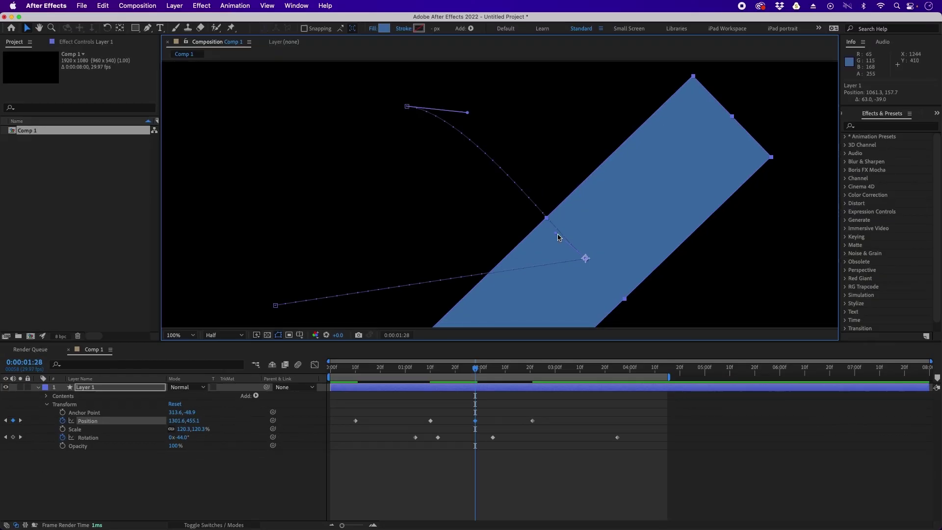
Arc the final motion path segment by pulling the 0:00:01:28 Position keyframe's handle up to about 1291.0, 278.4, and scrub to 0:00:01:08.
{"action": "left_click_drag", "start_coordinate": [556, 235], "coordinate": [580, 171]}
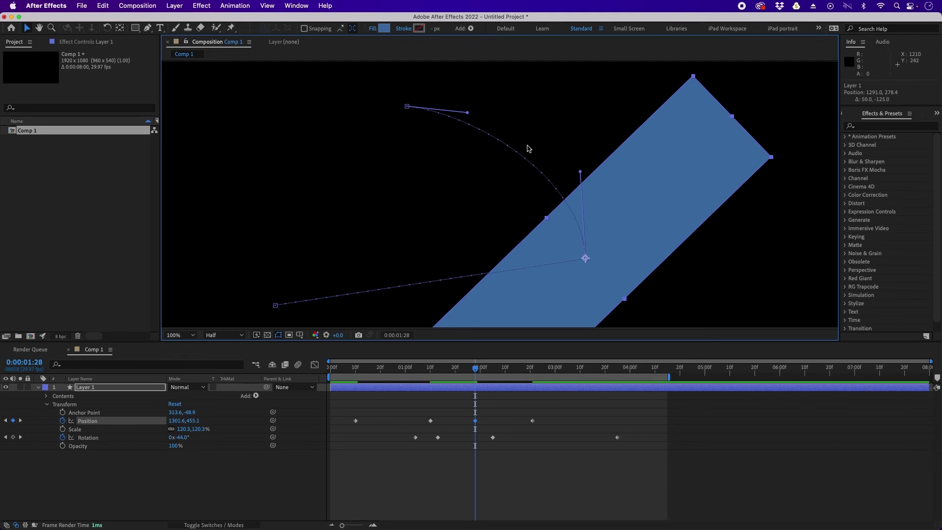
{"action": "left_click_drag", "start_coordinate": [590, 256], "coordinate": [590, 215]}
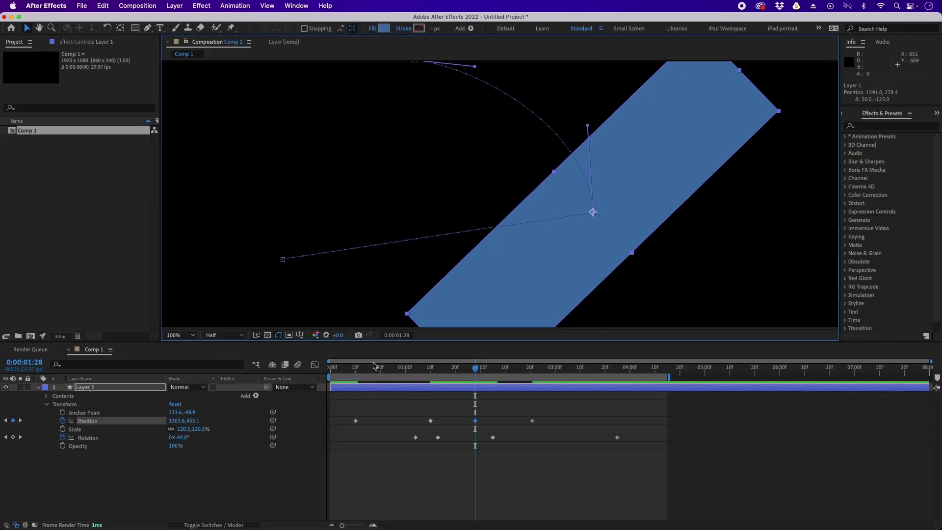
{"action": "left_click_drag", "start_coordinate": [356, 371], "coordinate": [425, 374]}
Bend the first motion path segment downward using its start keyframe's handle and its end keyframe's handle at about 1159.3, 615.1, and scrub through it.
{"action": "left_click", "coordinate": [283, 260]}
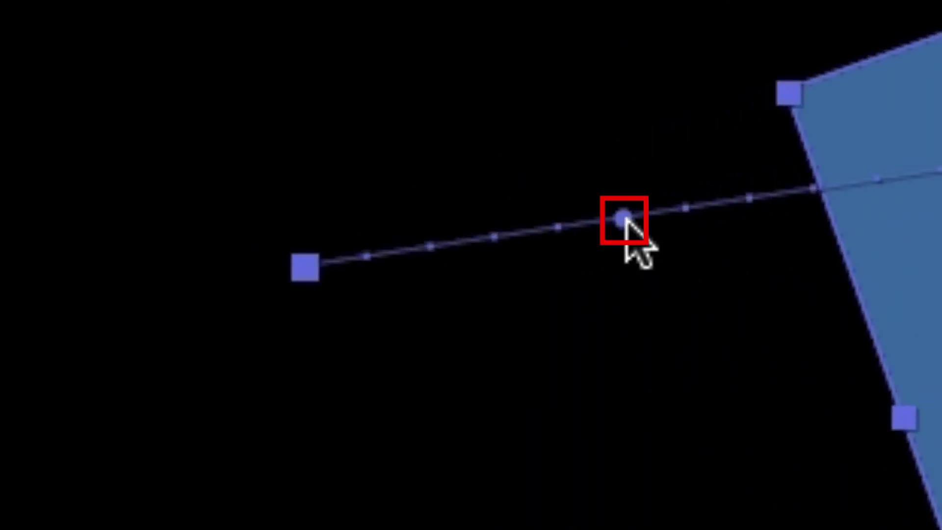
{"action": "left_click_drag", "start_coordinate": [623, 219], "coordinate": [655, 529]}
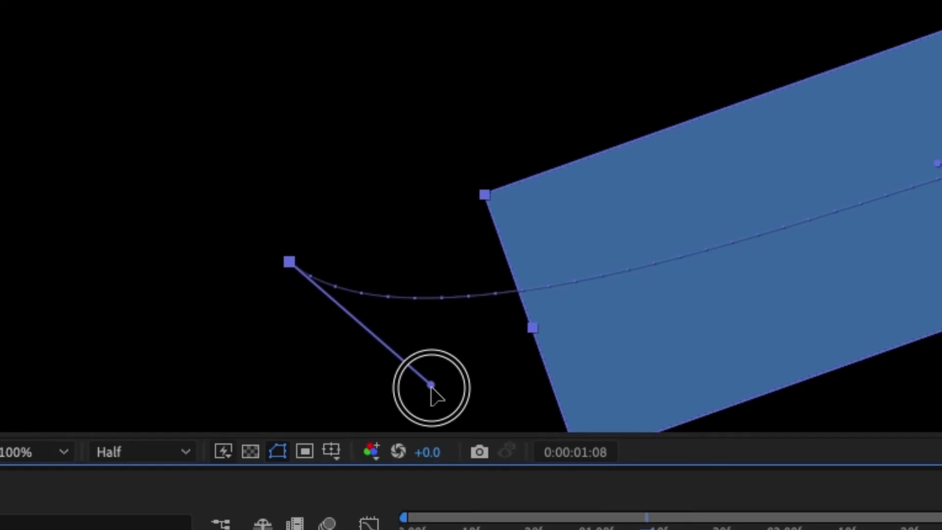
{"action": "left_click_drag", "start_coordinate": [432, 388], "coordinate": [456, 357]}
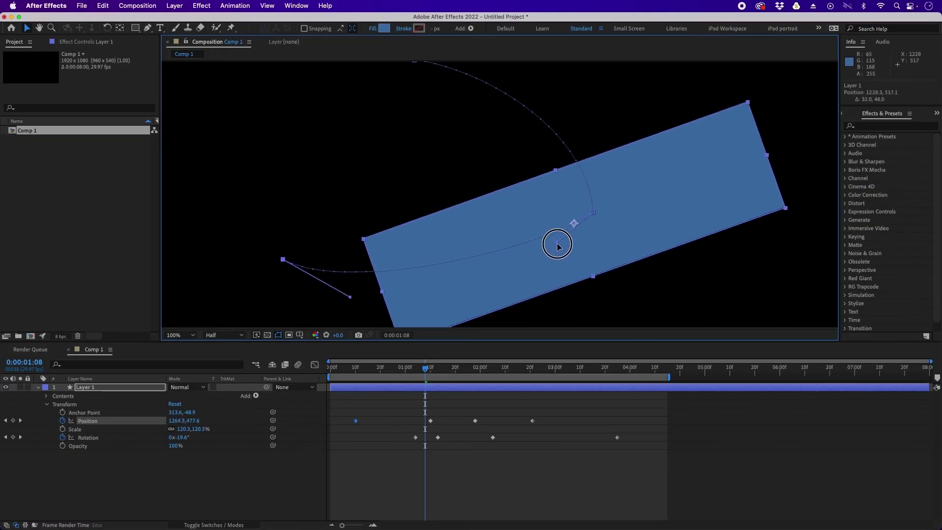
{"action": "left_click_drag", "start_coordinate": [558, 245], "coordinate": [523, 291]}
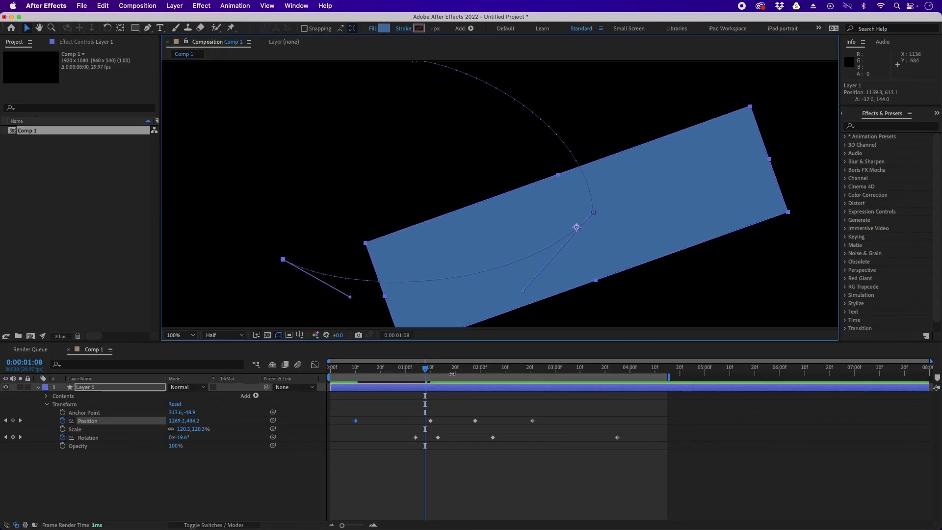
{"action": "left_click_drag", "start_coordinate": [426, 372], "coordinate": [530, 387]}
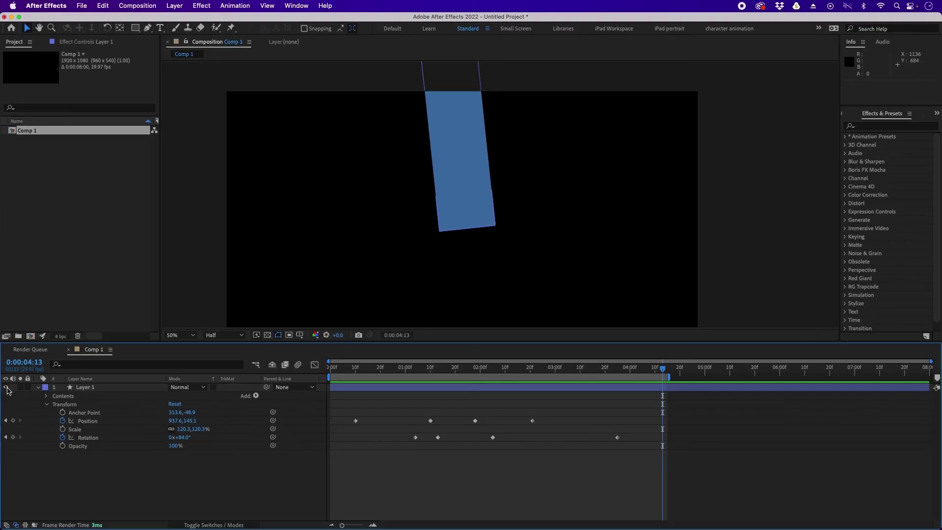
Hide Layer 1 and activate the Horizontal Type tool.
{"action": "left_click", "coordinate": [7, 387]}
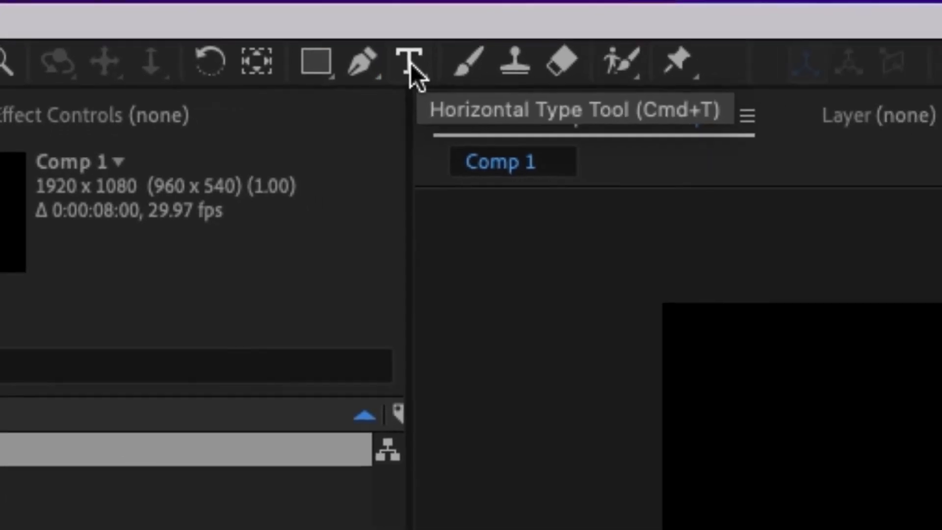
{"action": "left_click", "coordinate": [447, 71]}
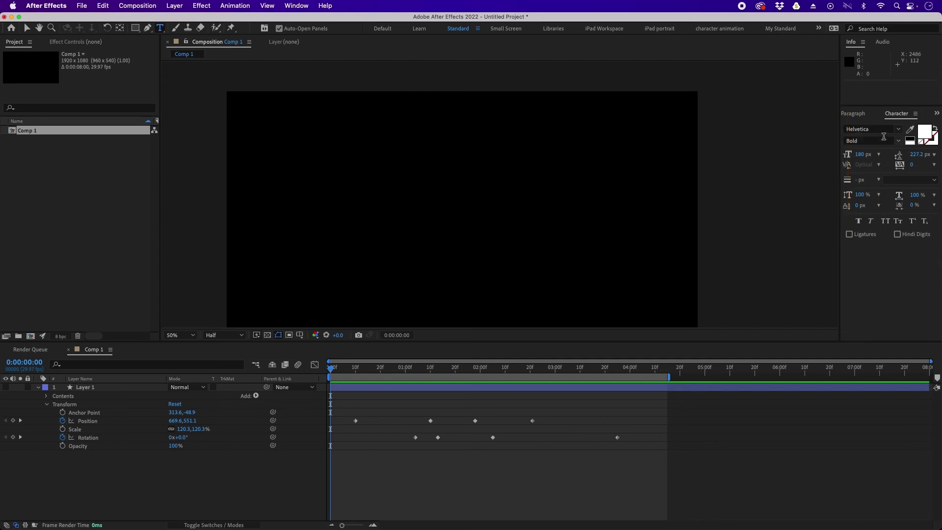
Widen and restore the docked side panels, and bring up the Character settings from the hidden panel list.
{"action": "left_click_drag", "start_coordinate": [838, 139], "coordinate": [695, 176]}
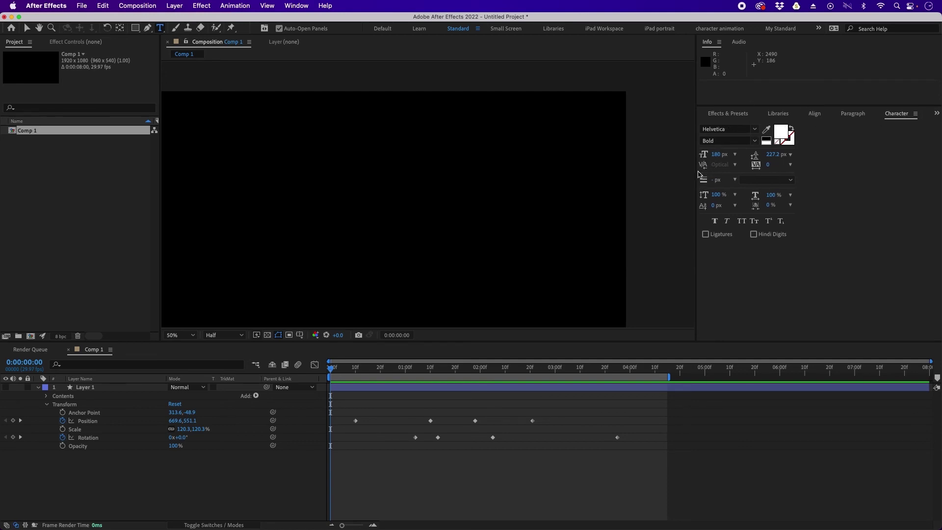
{"action": "left_click_drag", "start_coordinate": [696, 174], "coordinate": [847, 179]}
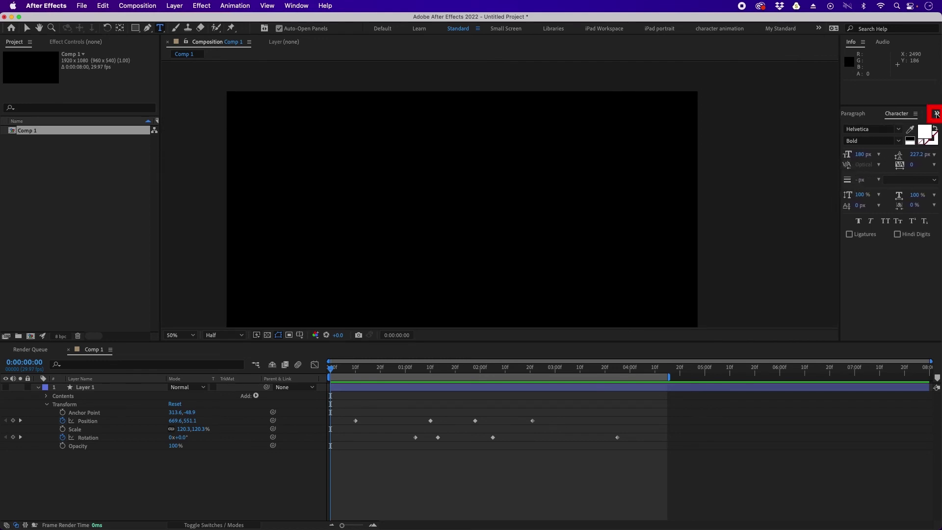
{"action": "left_click", "coordinate": [936, 113]}
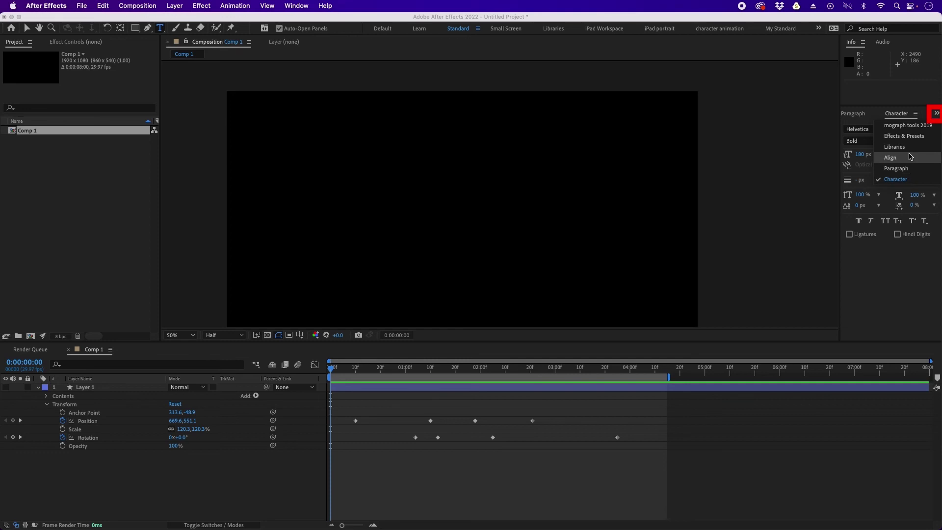
{"action": "left_click", "coordinate": [896, 179]}
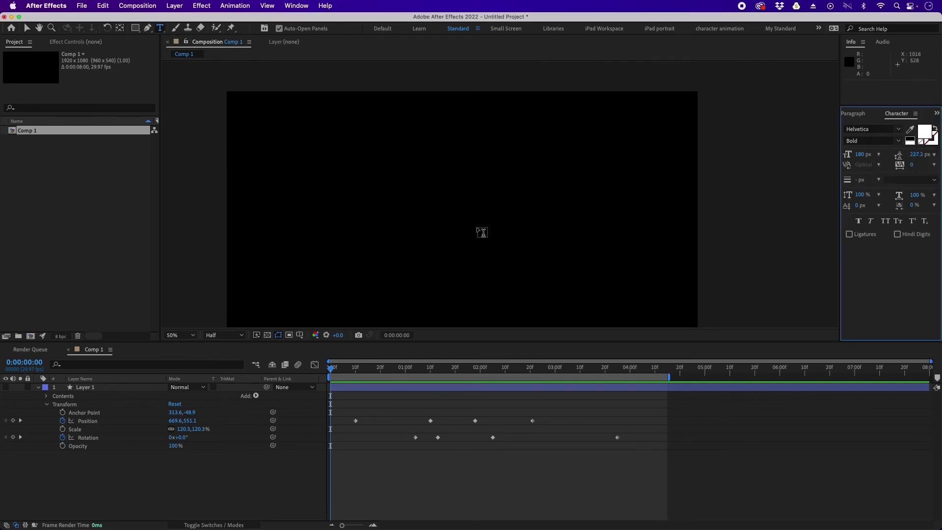
Choose the Bold font style and create a text layer reading "Test" in the composition's upper-left area.
{"action": "left_click", "coordinate": [899, 142]}
{"action": "left_click", "coordinate": [876, 197]}
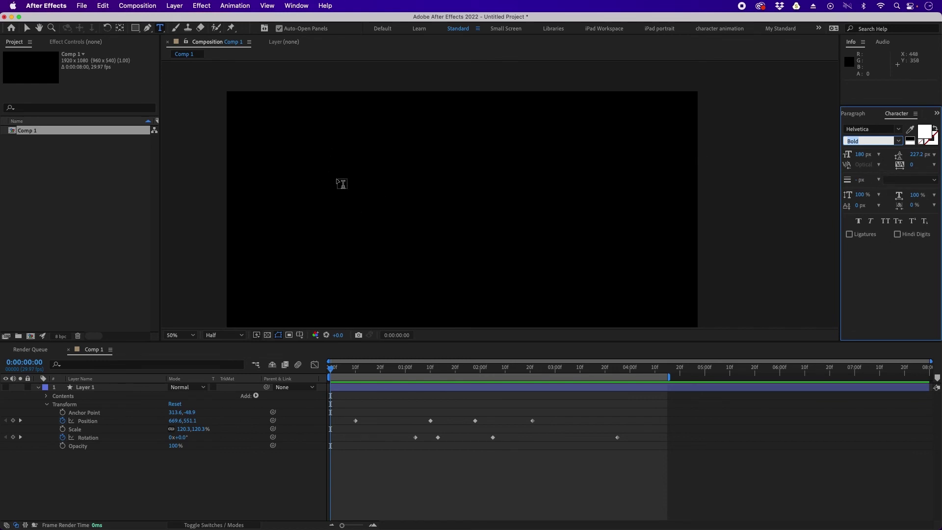
{"action": "left_click", "coordinate": [336, 189]}
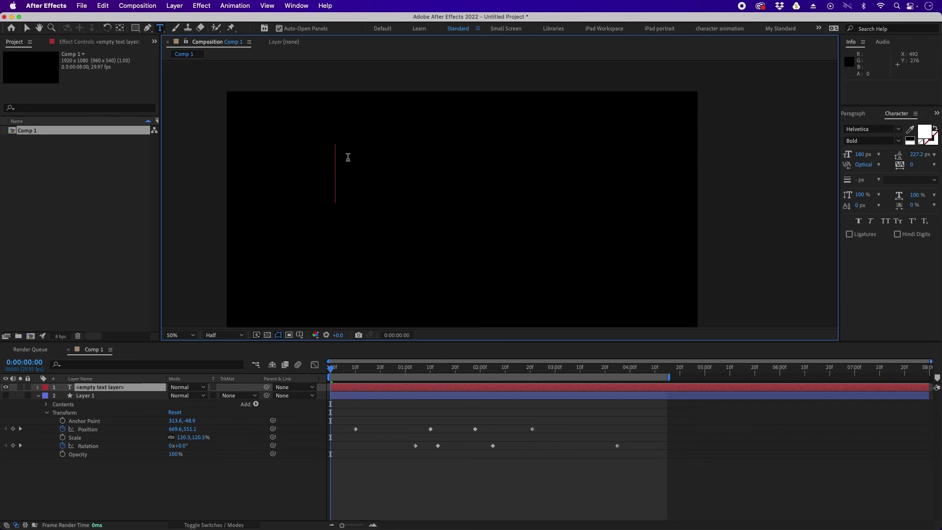
{"action": "type", "text": "Test"}
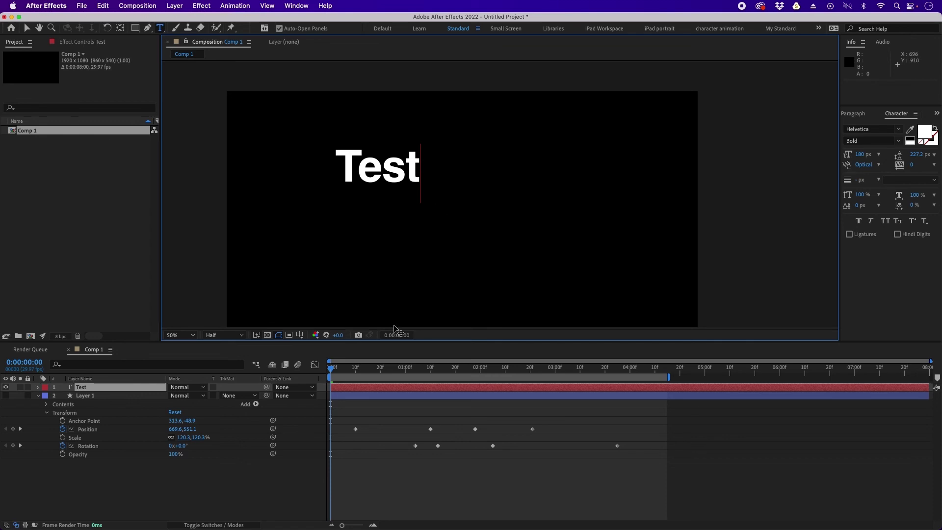
{"action": "left_click", "coordinate": [375, 412]}
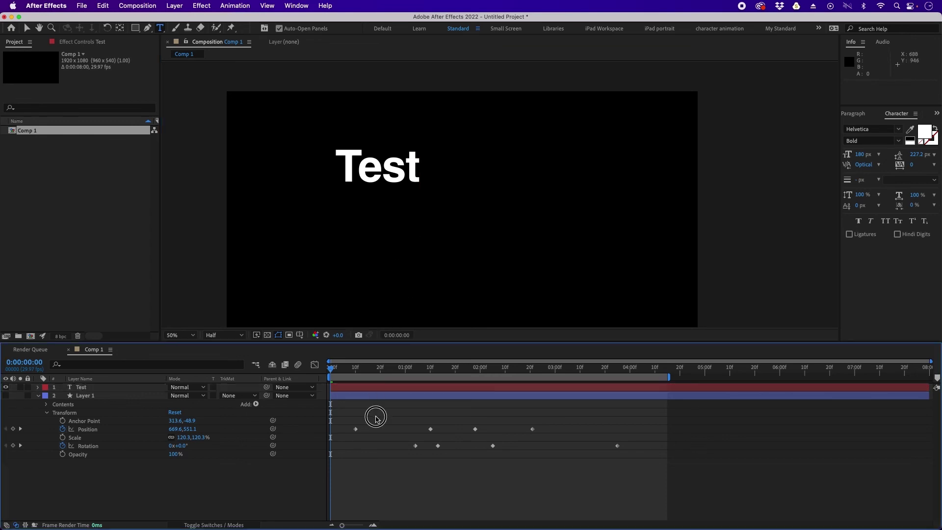
Reopen the "Test" text for editing at its end, and leave text editing without changing it.
{"action": "left_click", "coordinate": [378, 391]}
{"action": "left_click", "coordinate": [423, 166]}
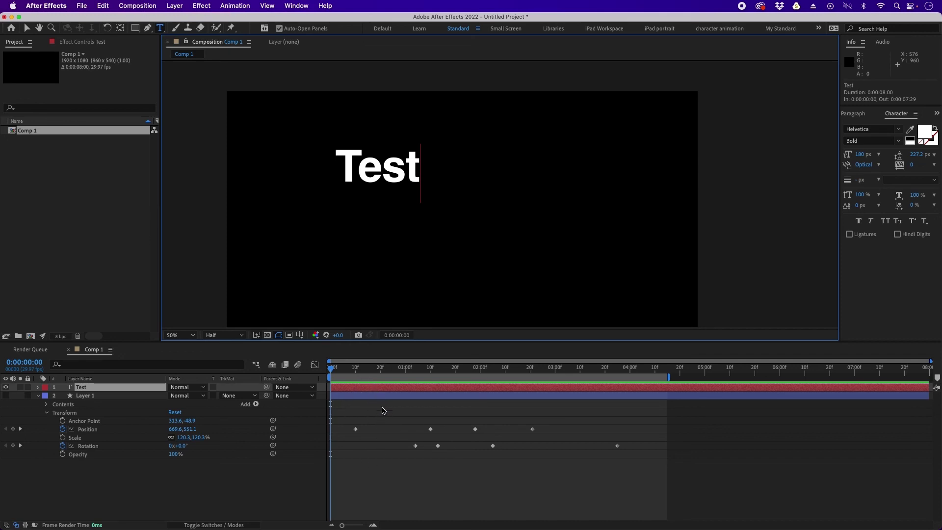
{"action": "left_click", "coordinate": [373, 454]}
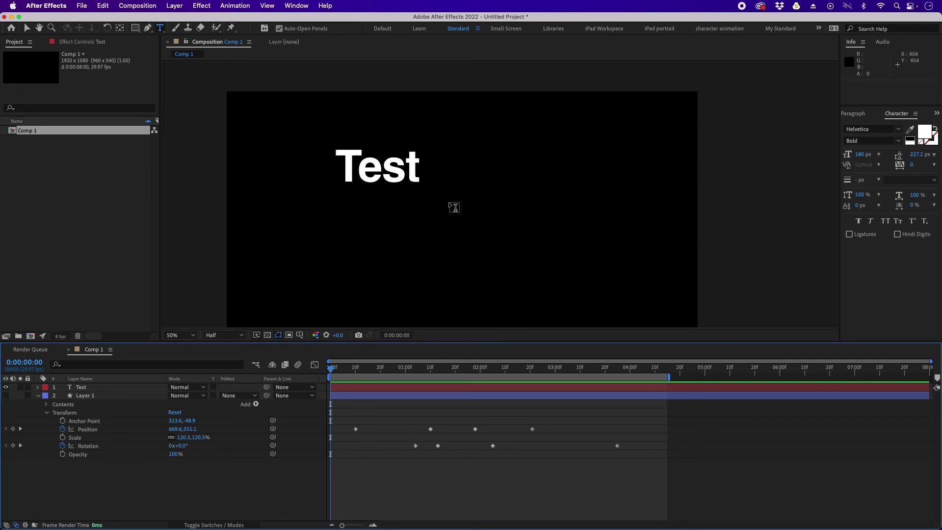
Select the Test text layer, center its anchor point, and move it to about 658.7, 466.9.
{"action": "key", "text": "v"}
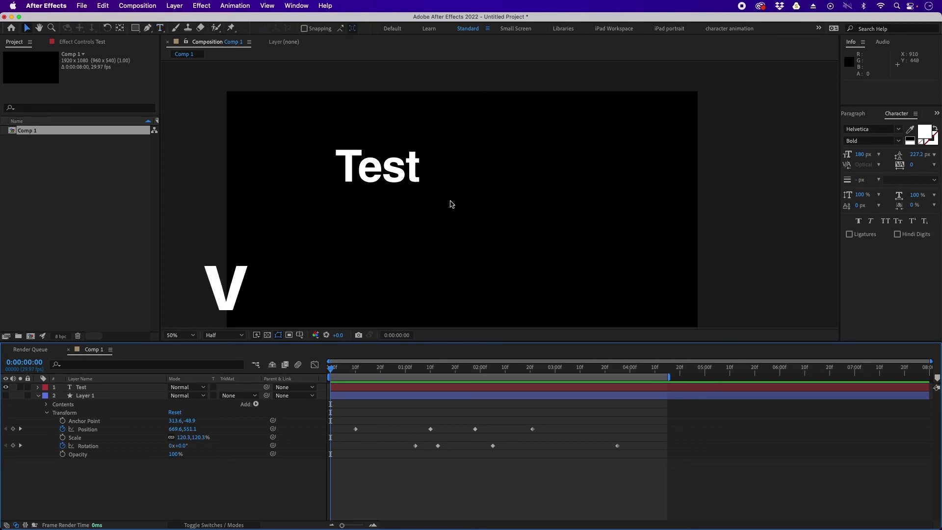
{"action": "left_click", "coordinate": [378, 167]}
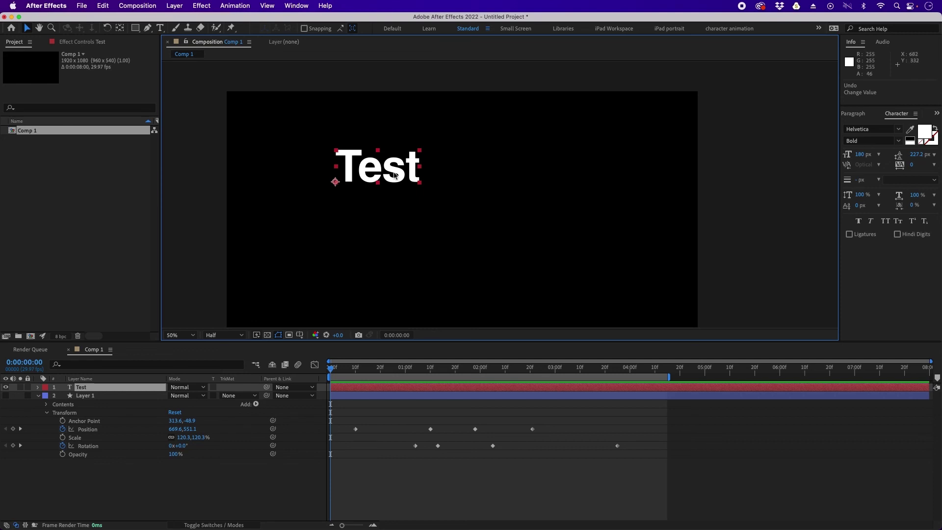
{"action": "key", "text": "super+alt+Home"}
{"action": "left_click_drag", "start_coordinate": [394, 185], "coordinate": [404, 227]}
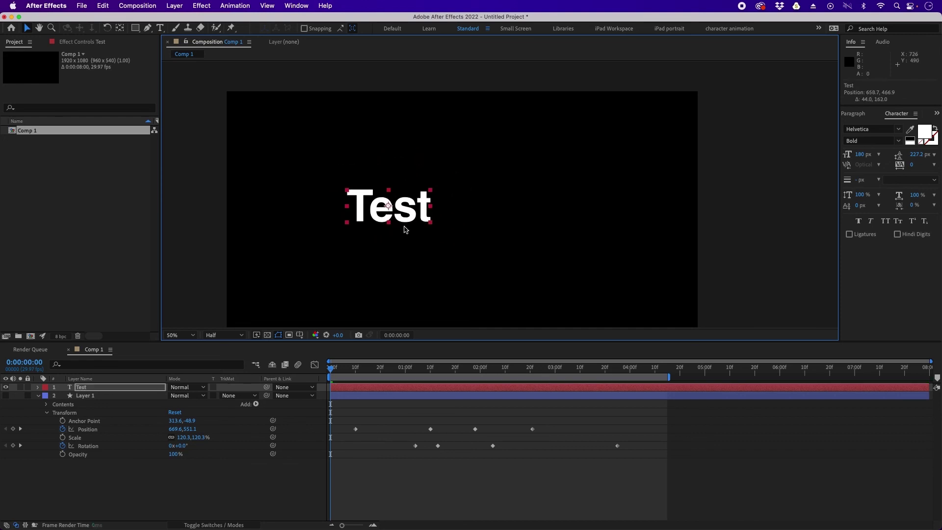
Expand the Test layer's Transform properties and try adjusting its Opacity, leaving it at 100%.
{"action": "left_click", "coordinate": [98, 387]}
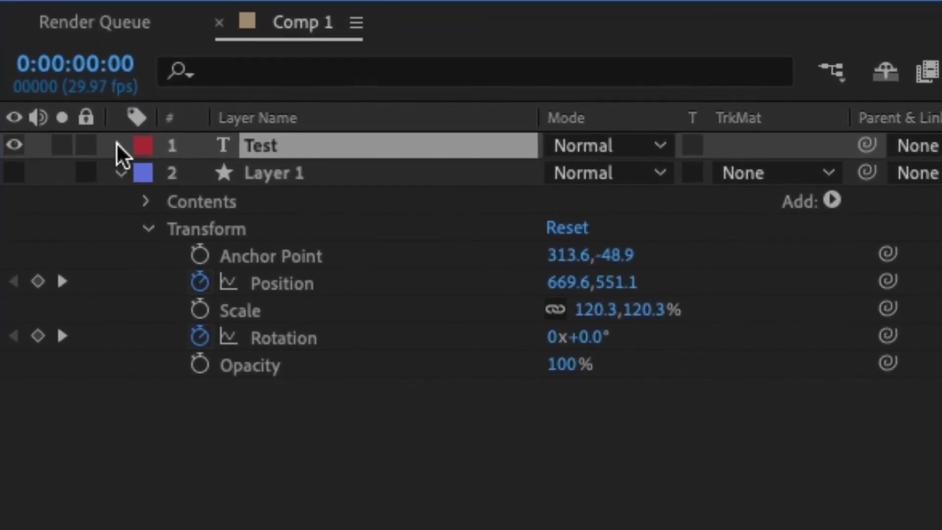
{"action": "left_click", "coordinate": [118, 145]}
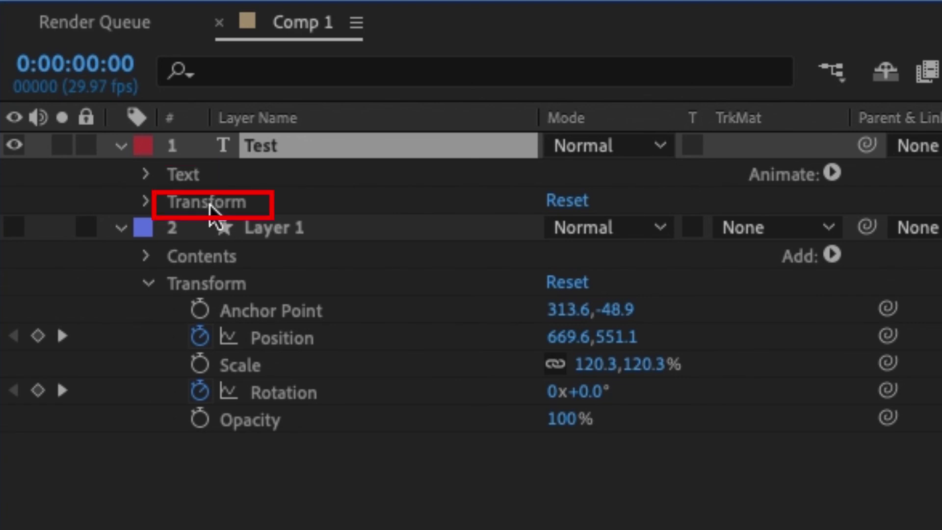
{"action": "left_click", "coordinate": [145, 201]}
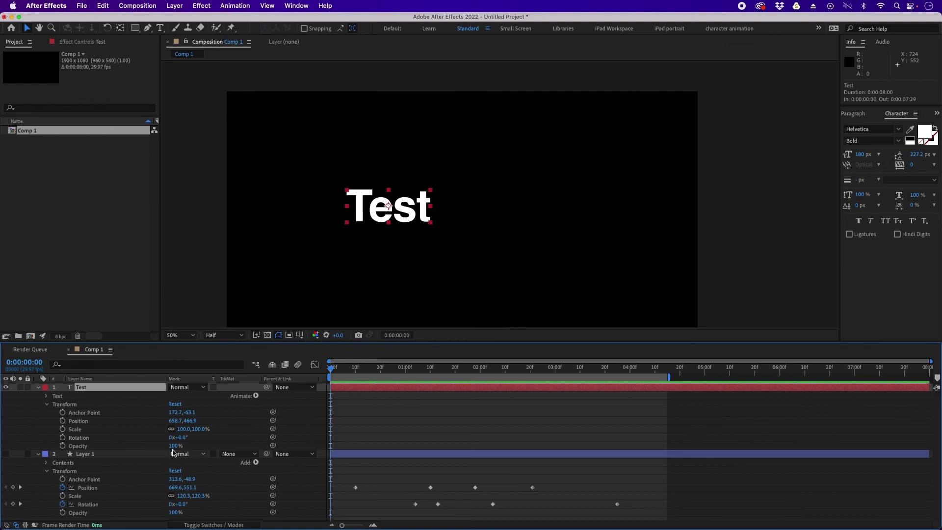
{"action": "mouse_move", "coordinate": [175, 446]}
{"action": "left_mouse_down"}
{"action": "mouse_move", "coordinate": [127, 455]}
{"action": "mouse_move", "coordinate": [188, 445]}
{"action": "left_mouse_up"}
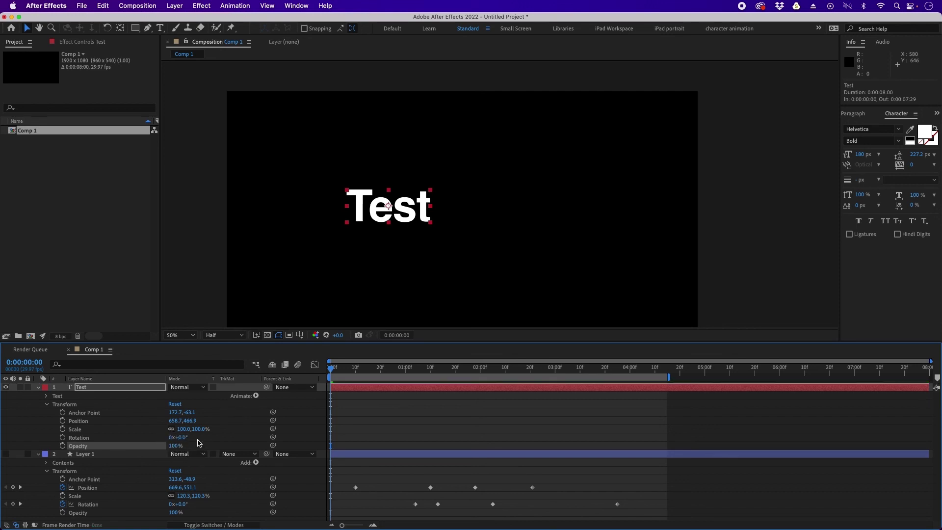
Try the Kohinoor Bangla font on the Test text.
{"action": "left_click", "coordinate": [870, 129]}
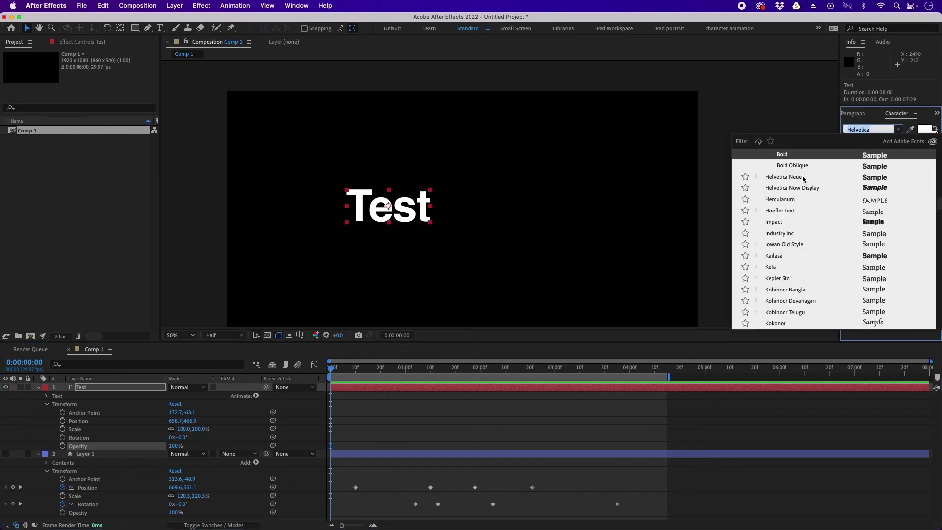
{"action": "left_click", "coordinate": [898, 129]}
{"action": "left_click", "coordinate": [899, 130]}
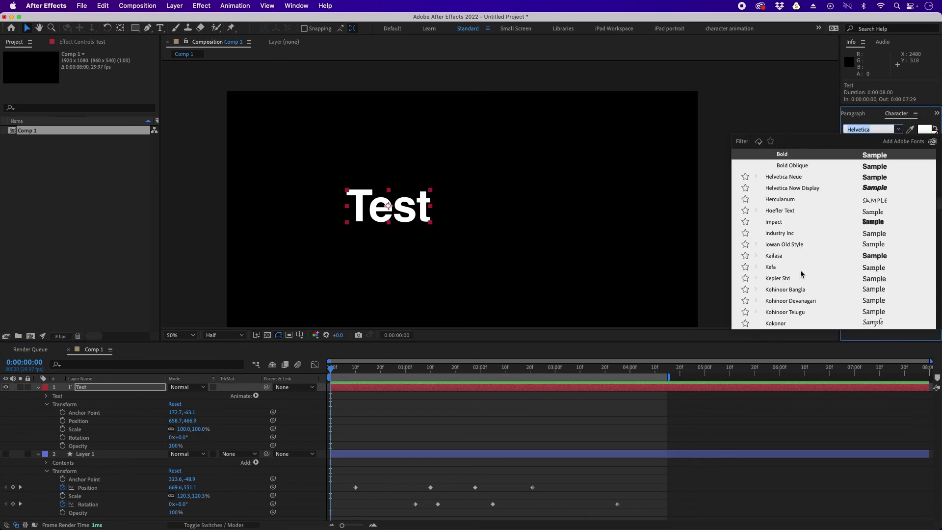
{"action": "left_click", "coordinate": [795, 289]}
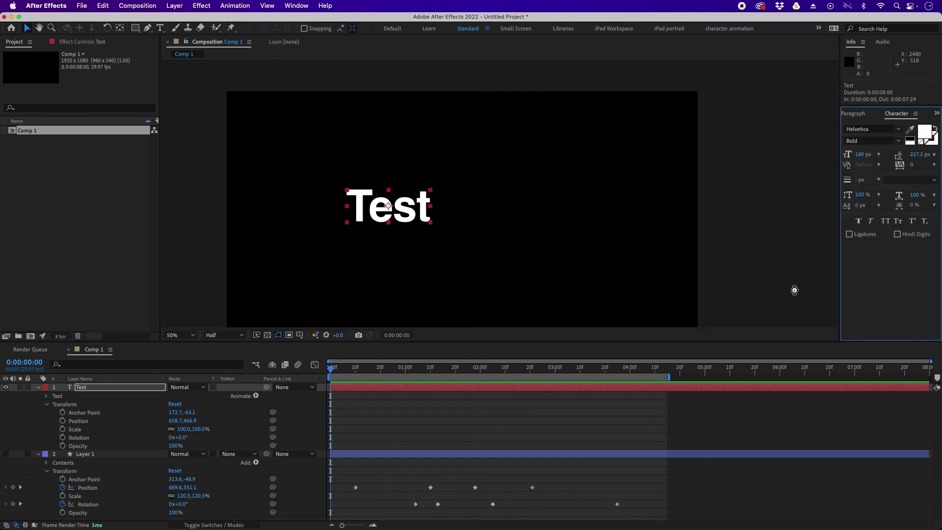
Change the Test text's font to Lato.
{"action": "left_click", "coordinate": [898, 131]}
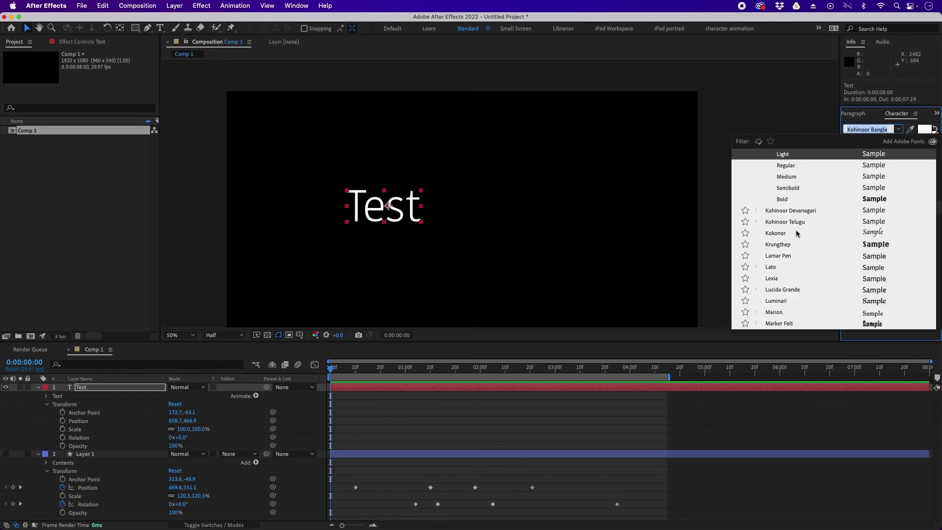
{"action": "left_click", "coordinate": [773, 268]}
{"action": "left_click", "coordinate": [362, 401]}
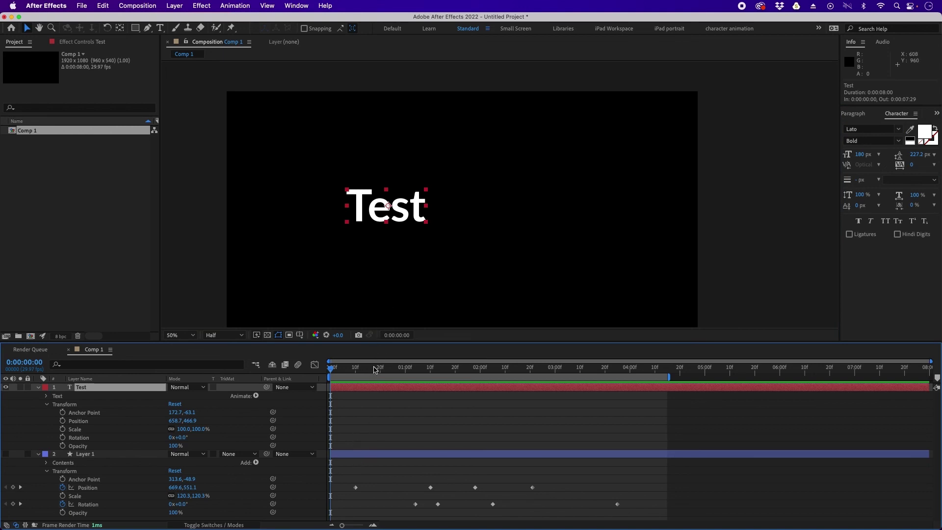
Keyframe the Test layer's Position from about -205.3, 514.9 beyond the frame's left edge at 0:00:00:00 to about 910.7, 498.9 at 0:00:00:20.
{"action": "left_click", "coordinate": [63, 420]}
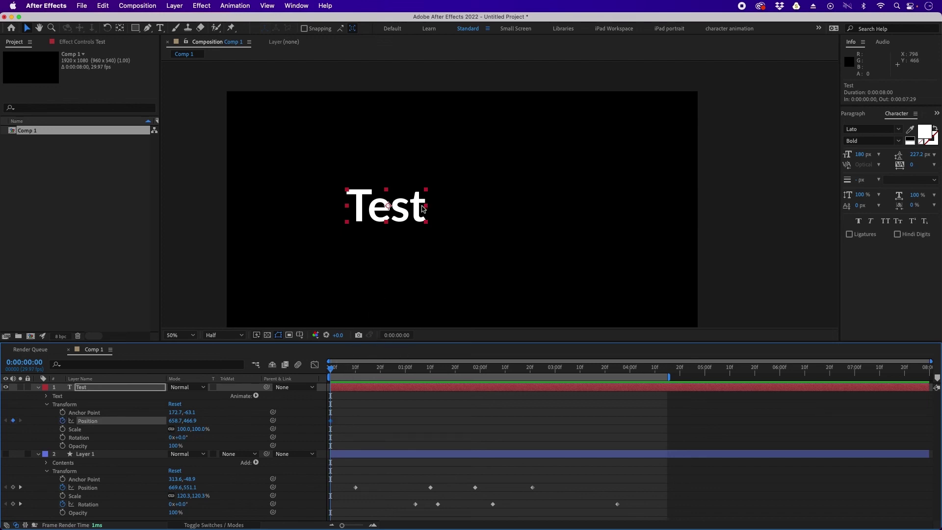
{"action": "left_click_drag", "start_coordinate": [428, 217], "coordinate": [217, 232]}
{"action": "mouse_move", "coordinate": [376, 369]}
{"action": "left_mouse_down"}
{"action": "mouse_move", "coordinate": [412, 376]}
{"action": "mouse_move", "coordinate": [383, 375]}
{"action": "left_mouse_up"}
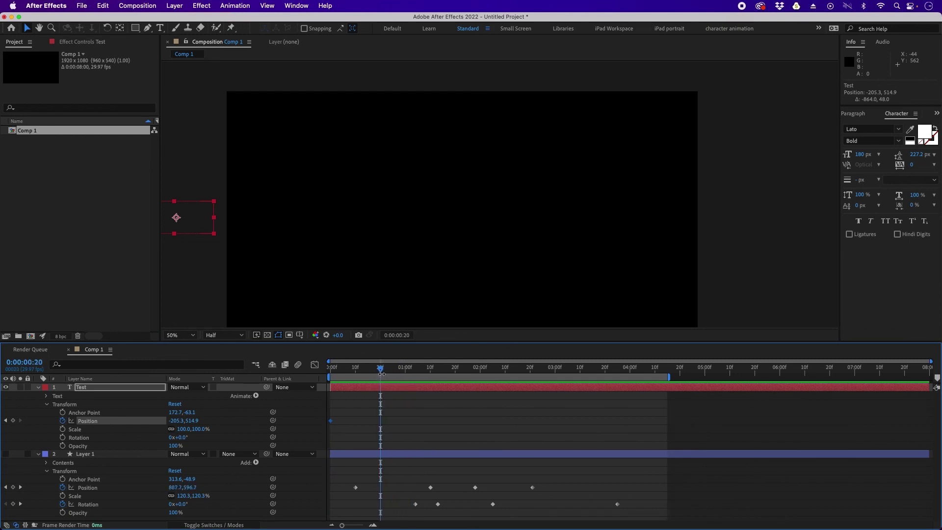
{"action": "left_click_drag", "start_coordinate": [198, 224], "coordinate": [472, 221]}
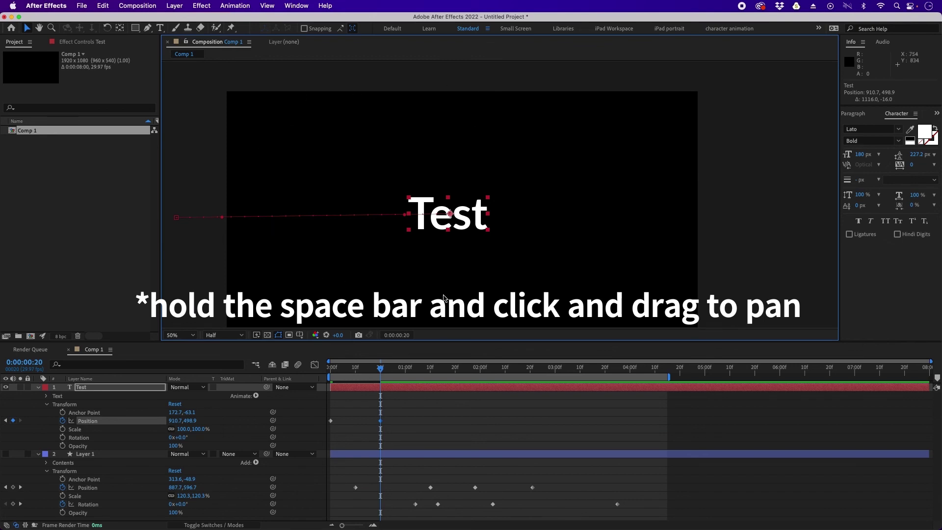
Preview the Test text's slide-in animation from the start of the composition.
{"action": "key", "text": "space"}
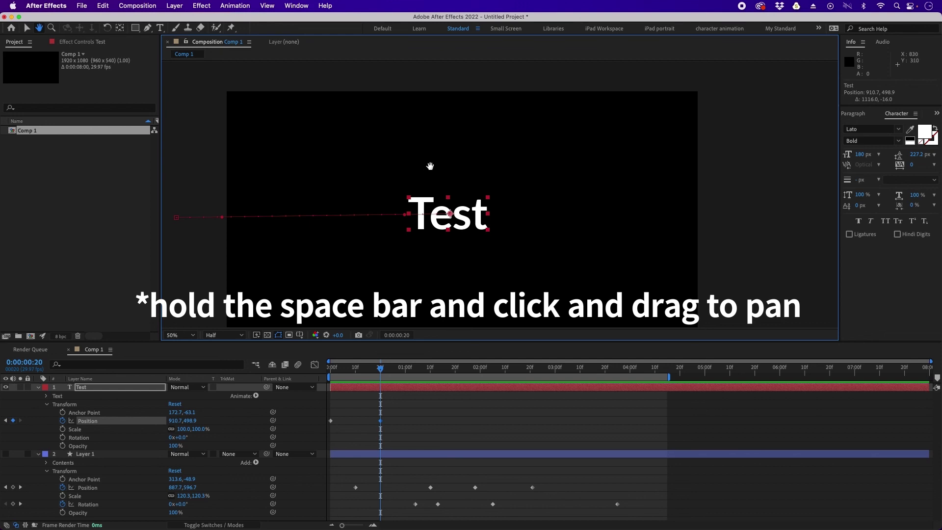
{"action": "left_click_drag", "start_coordinate": [504, 195], "coordinate": [435, 144]}
{"action": "key", "text": "v"}
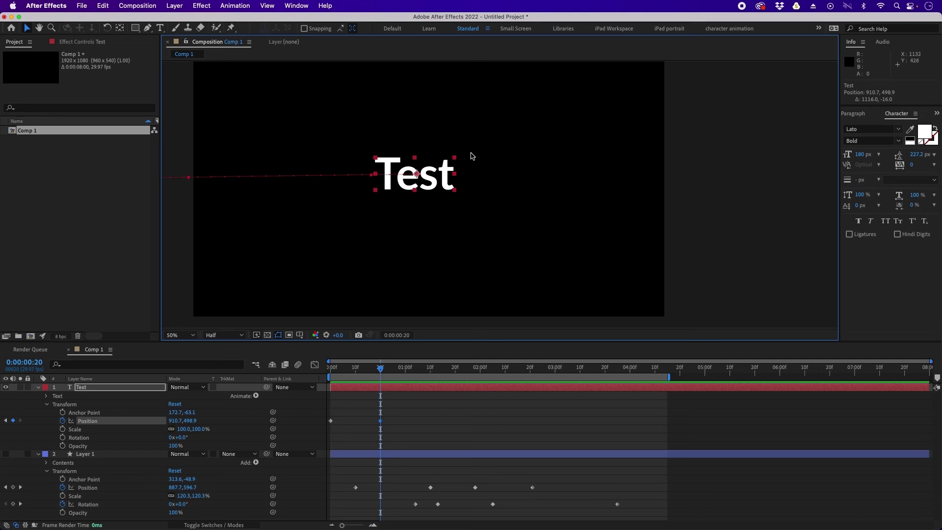
{"action": "left_click_drag", "start_coordinate": [381, 369], "coordinate": [322, 381]}
{"action": "key", "text": "space"}
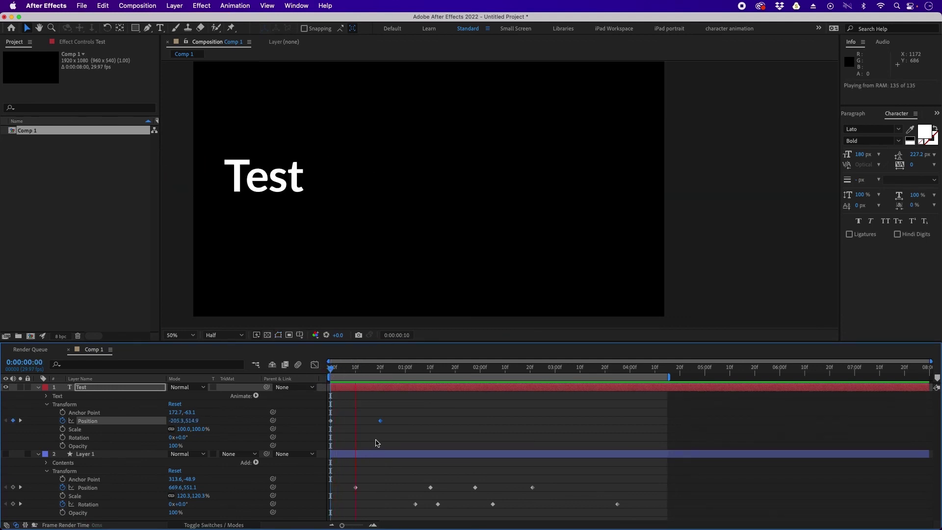